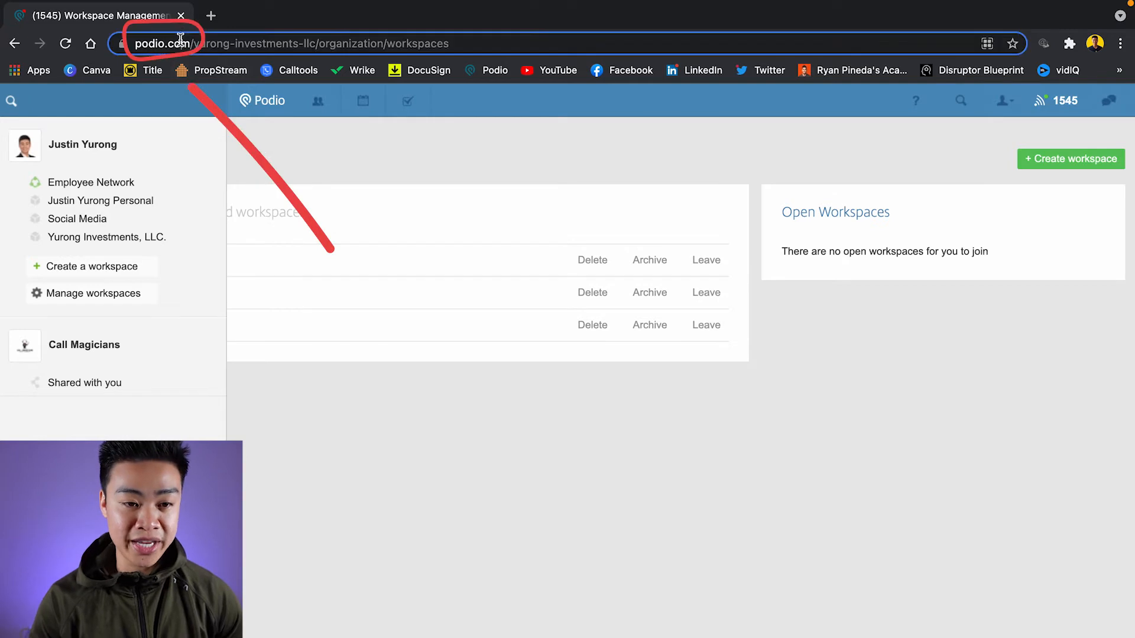
pyautogui.click(190, 43)
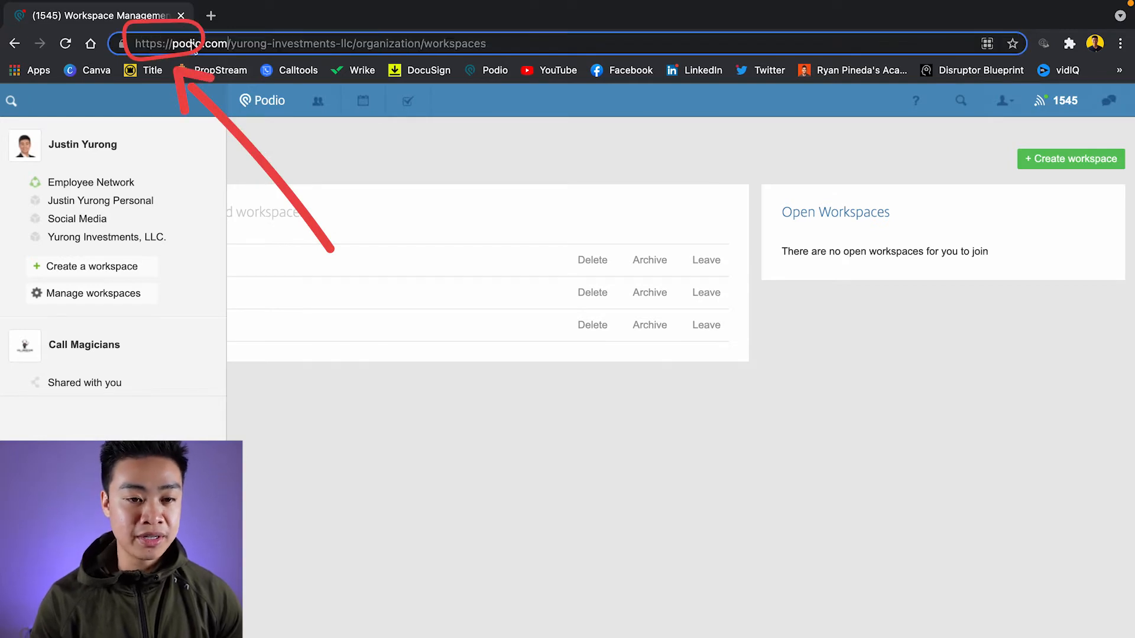
pyautogui.click(345, 152)
pyautogui.click(13, 110)
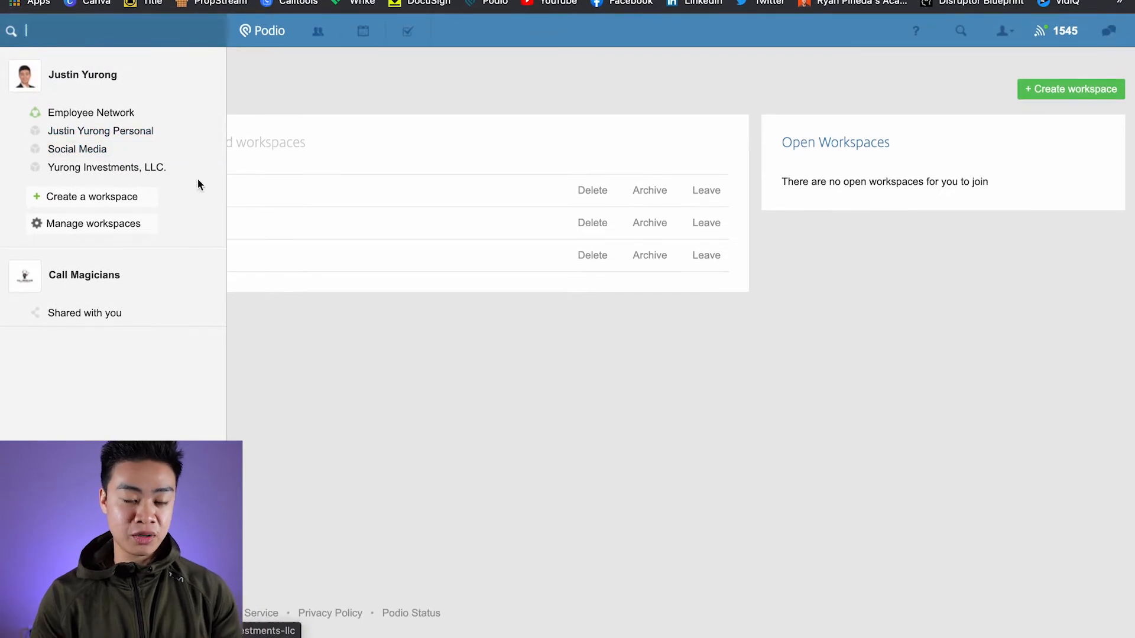
pyautogui.click(230, 91)
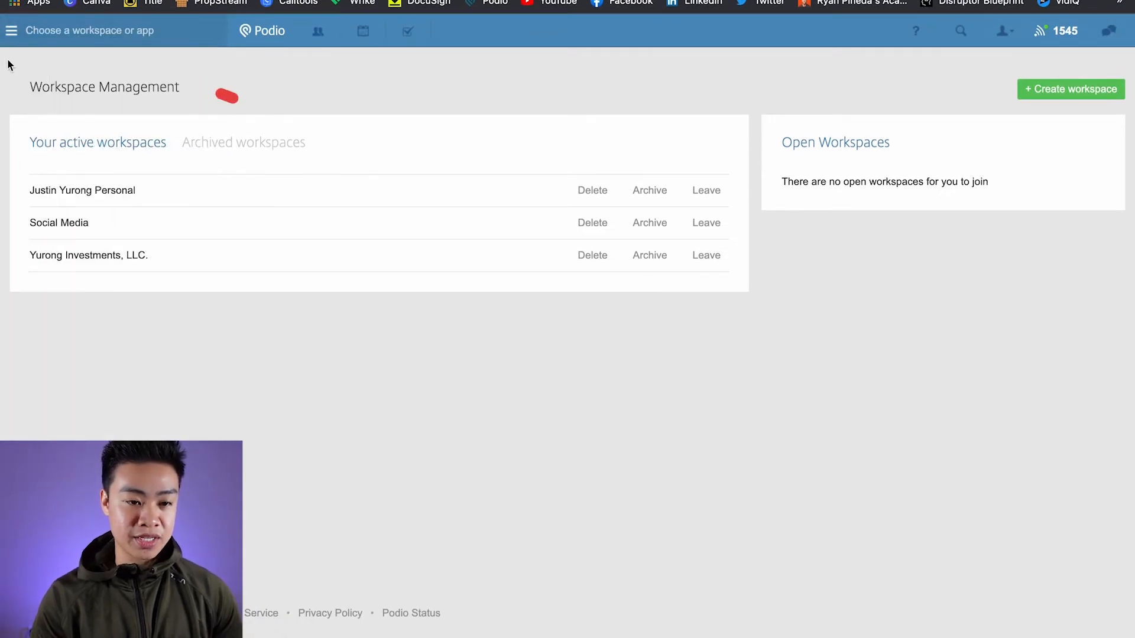
# Start creating a new workspace and name it My Wholesaling Business.
pyautogui.click(12, 32)
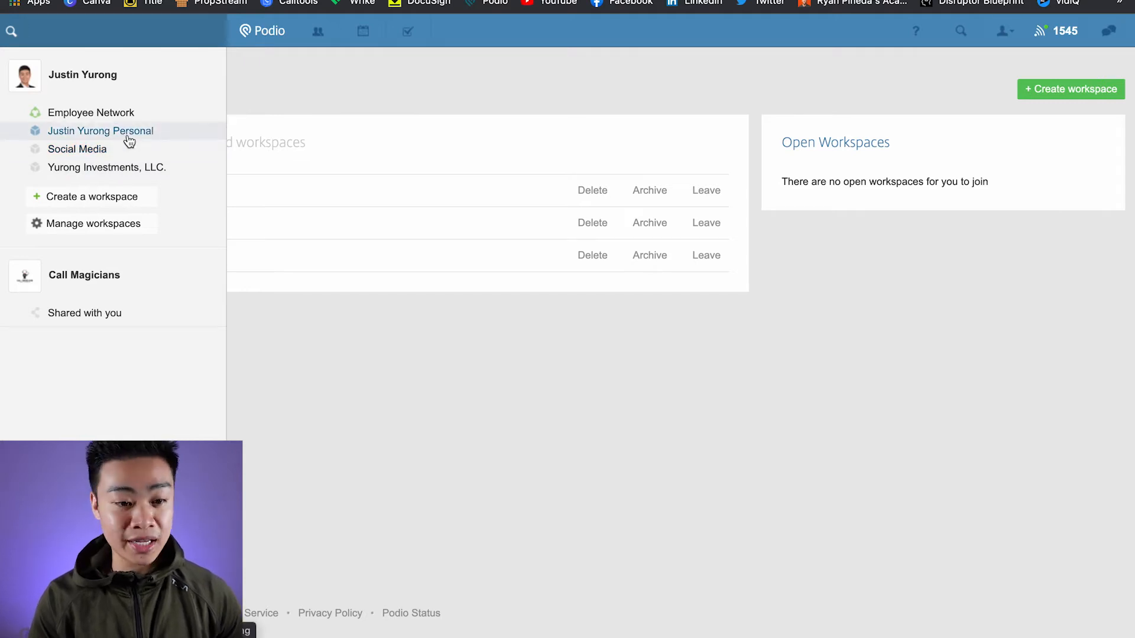
pyautogui.click(119, 205)
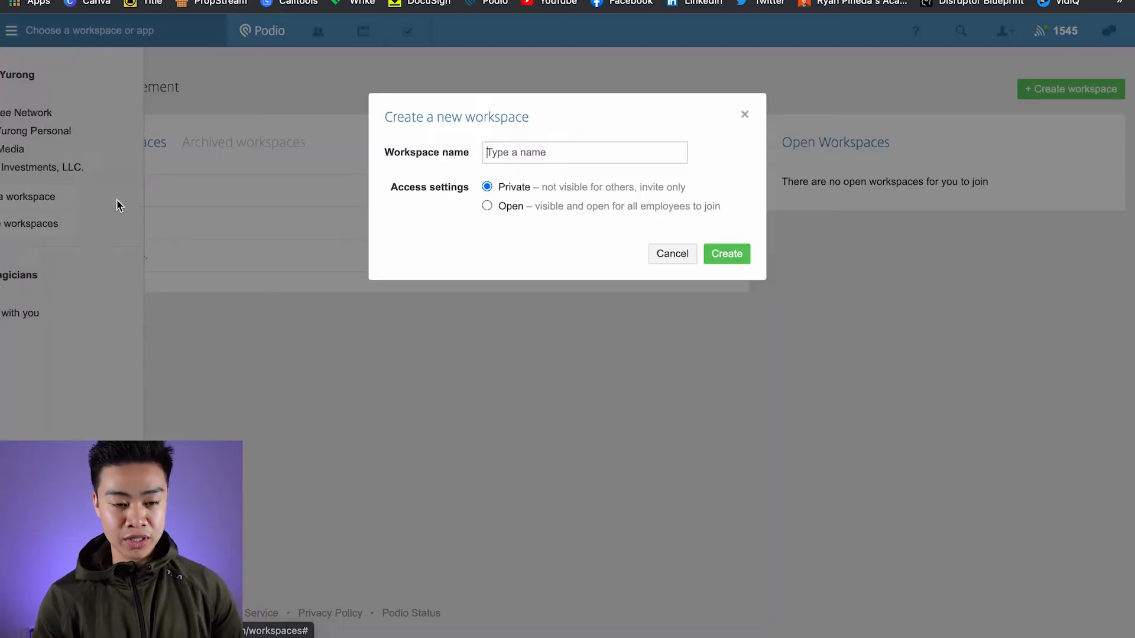
pyautogui.click(540, 155)
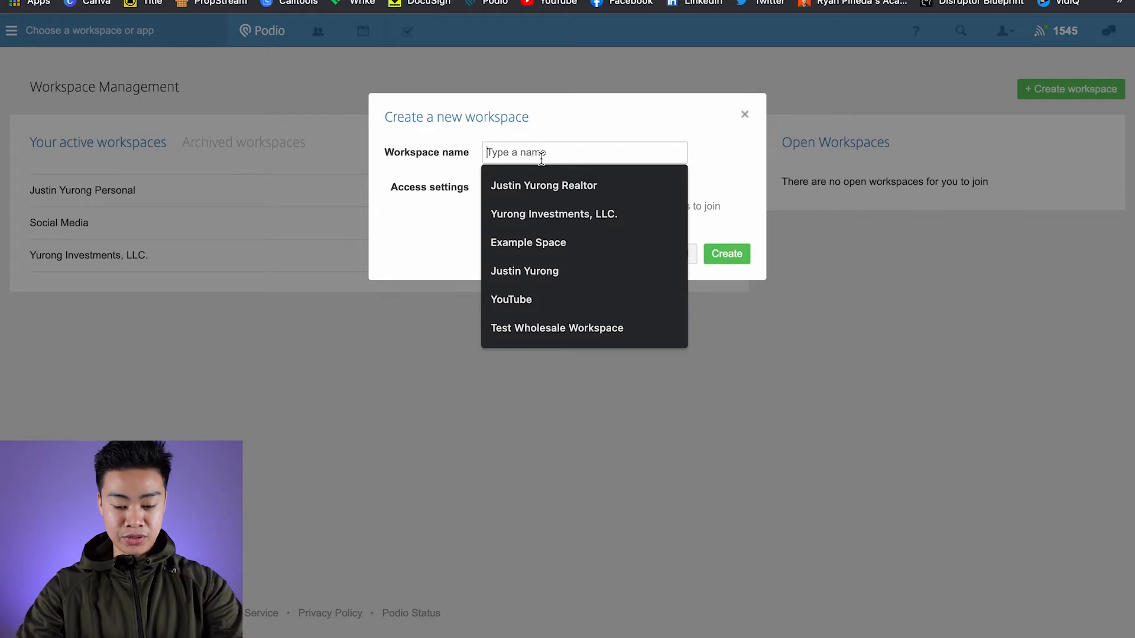
pyautogui.write('You')
pyautogui.press('BackSpace')
pyautogui.press('BackSpace')
pyautogui.press('BackSpace')
pyautogui.write('My')
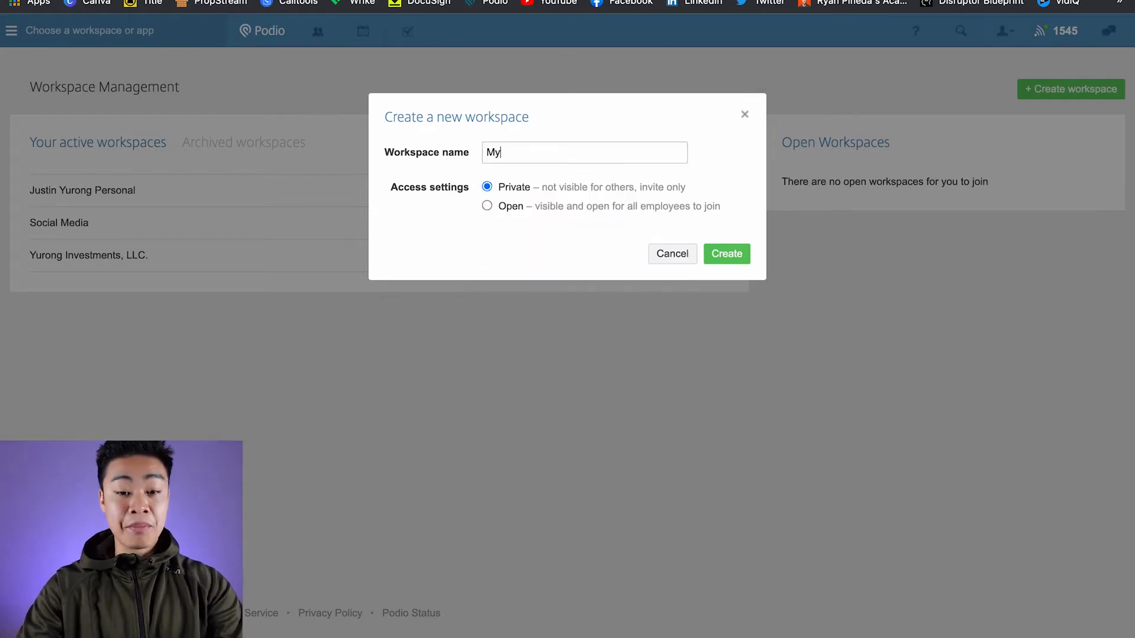
pyautogui.write(' Wholesaling Business')
# Set the new workspace's access to Open, create it, and dismiss the co-worker invitation.
pyautogui.click(487, 205)
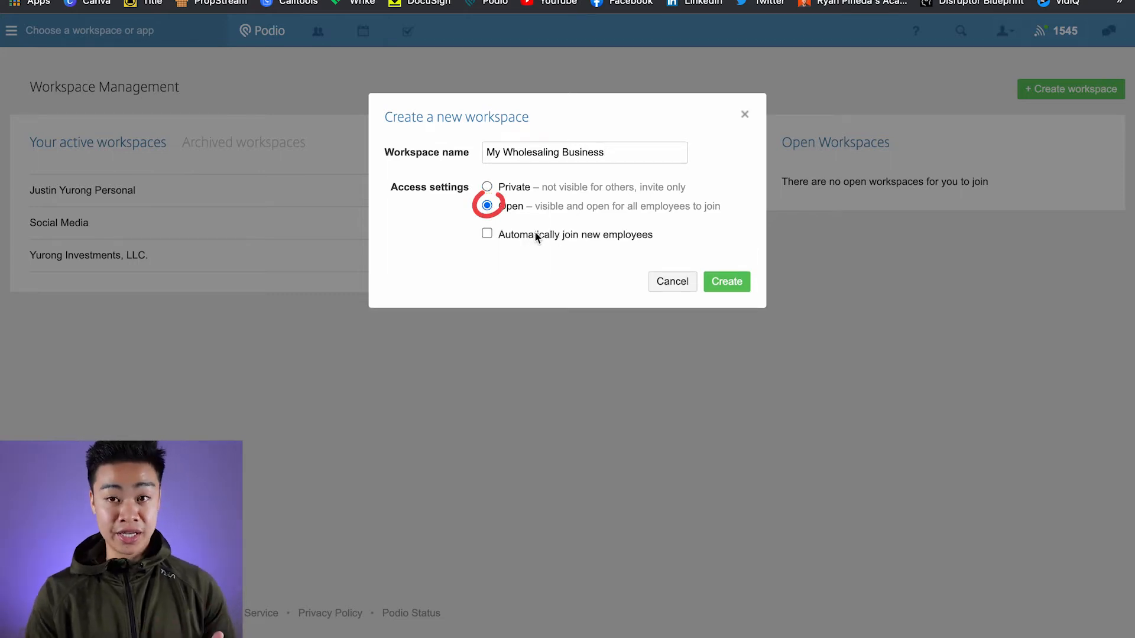
pyautogui.click(729, 282)
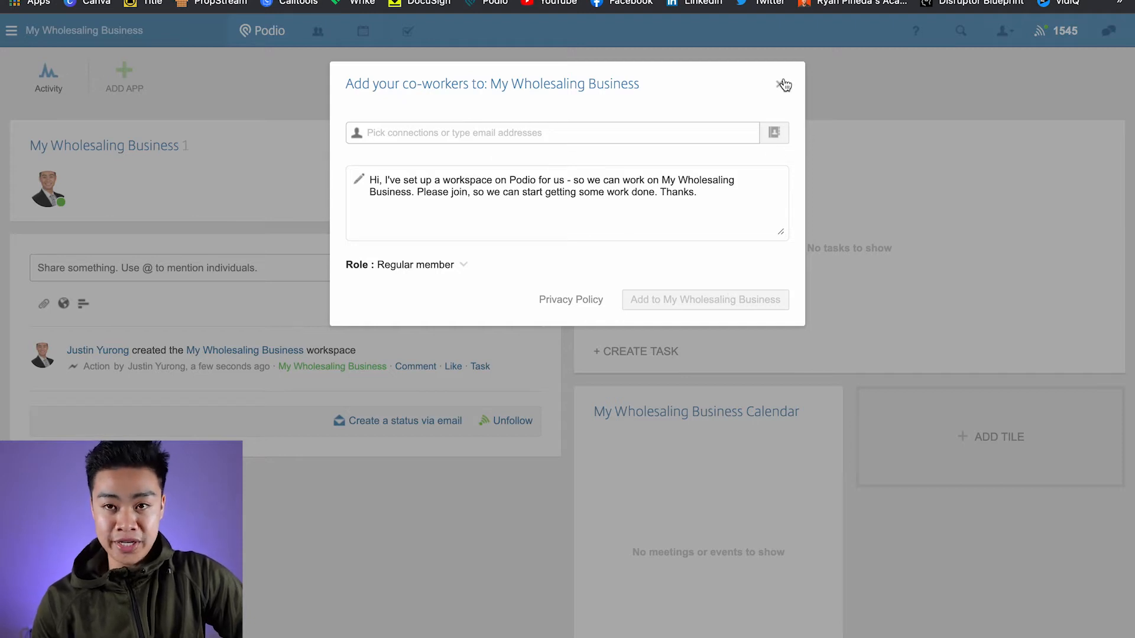
pyautogui.click(780, 83)
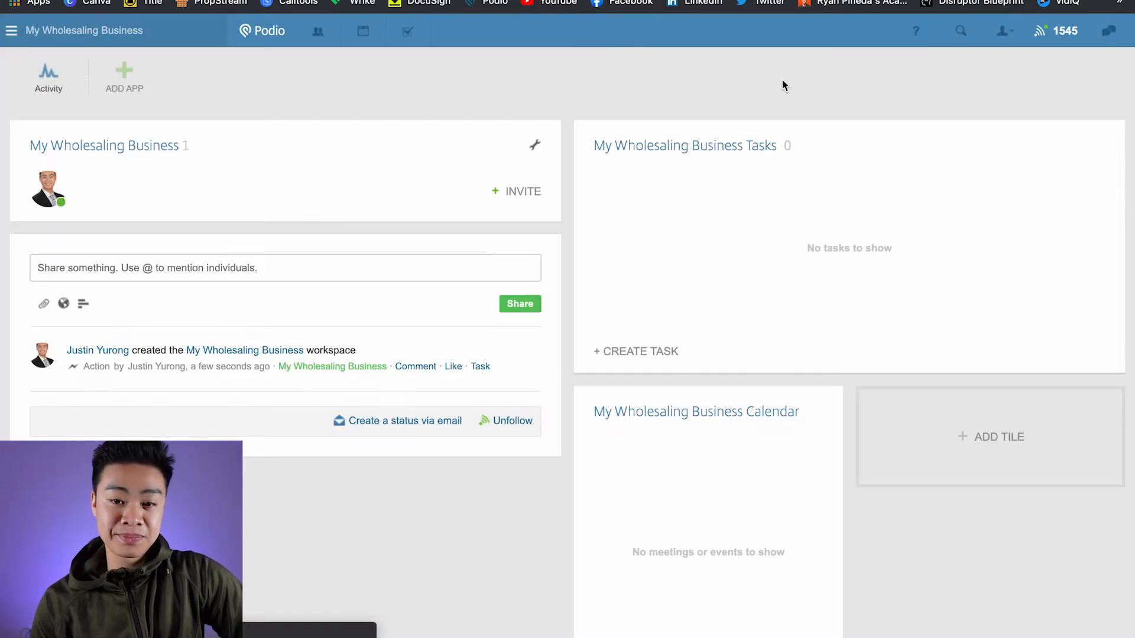
# Go to the App Market to add an app and search for "real estate investor" plus the pack creator's name.
pyautogui.click(129, 79)
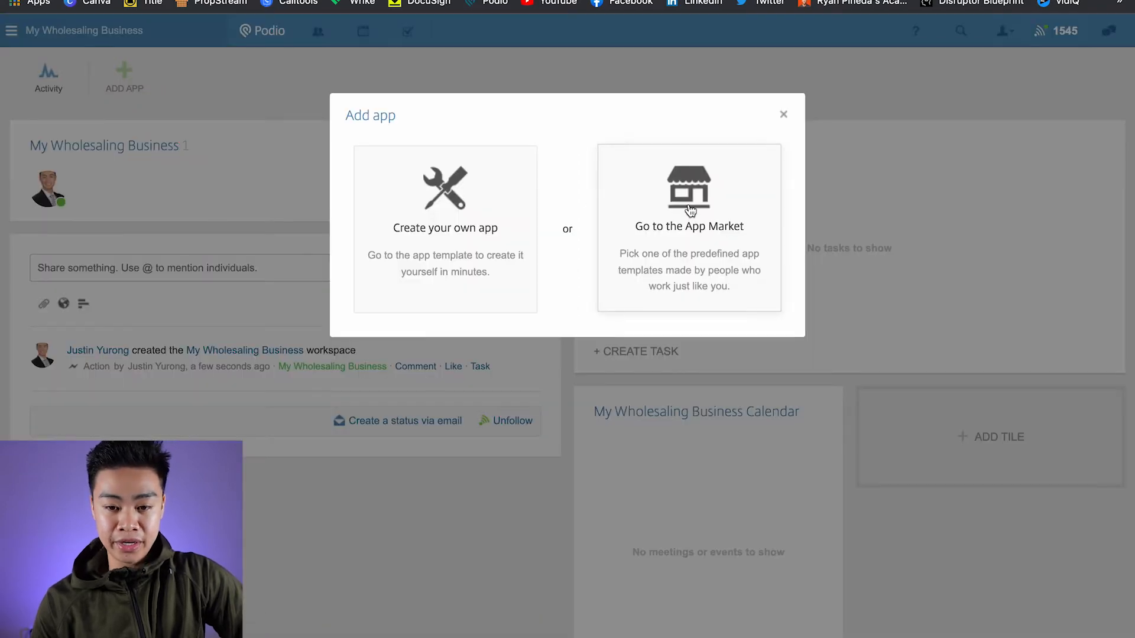
pyautogui.click(724, 246)
pyautogui.click(256, 80)
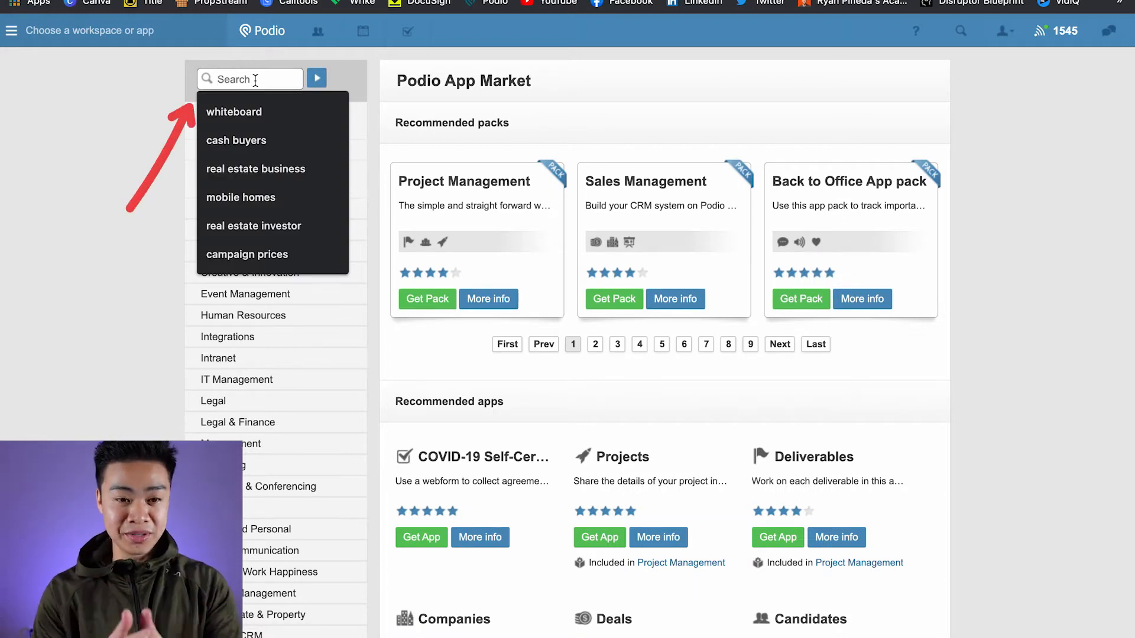
pyautogui.write('real estate iu')
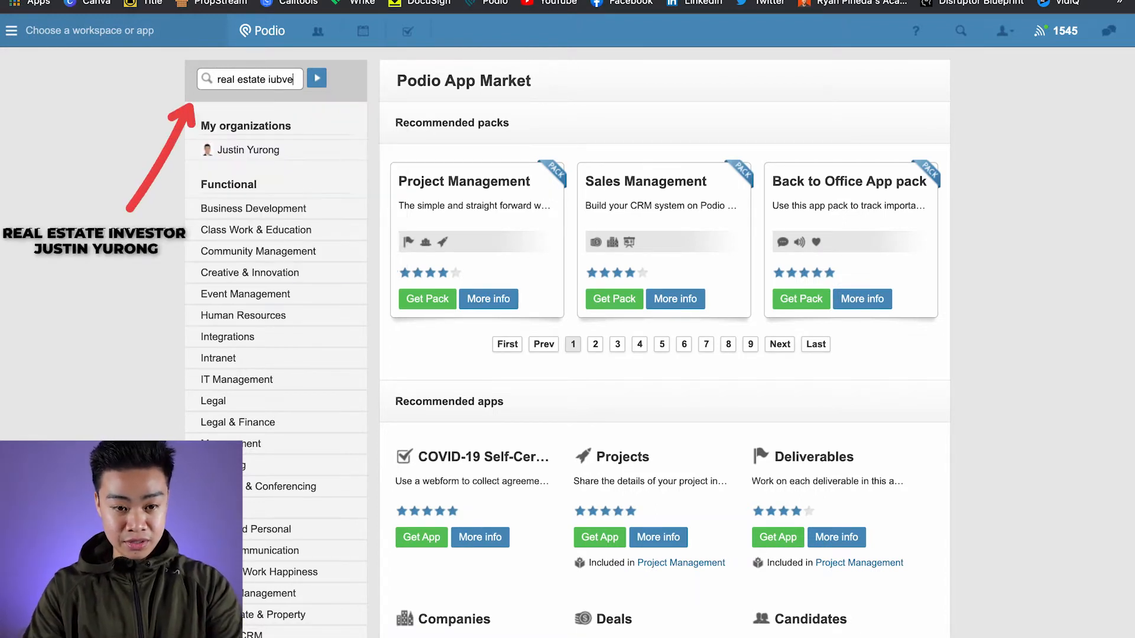
pyautogui.press('BackSpace')
pyautogui.write('nvestor')
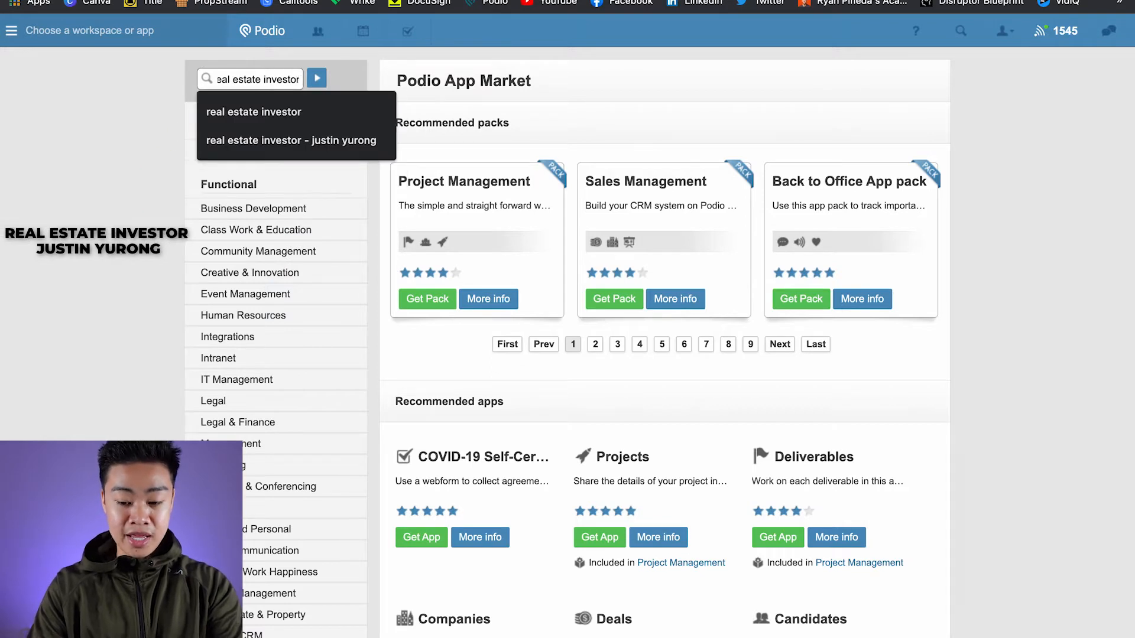
pyautogui.write(' - justin yurong')
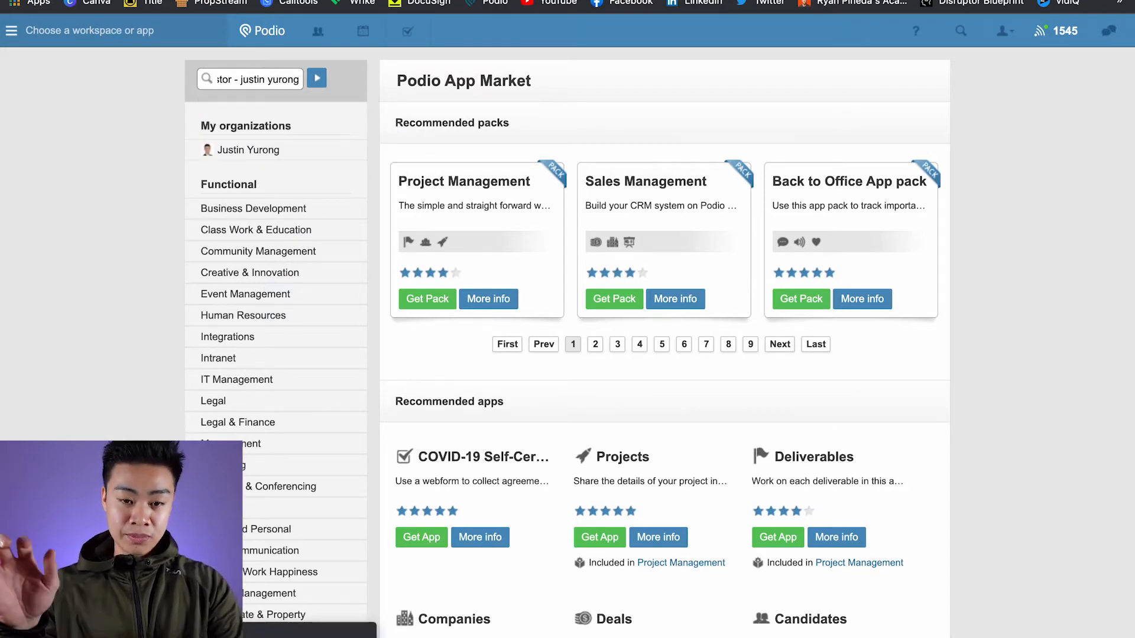
pyautogui.press('Return')
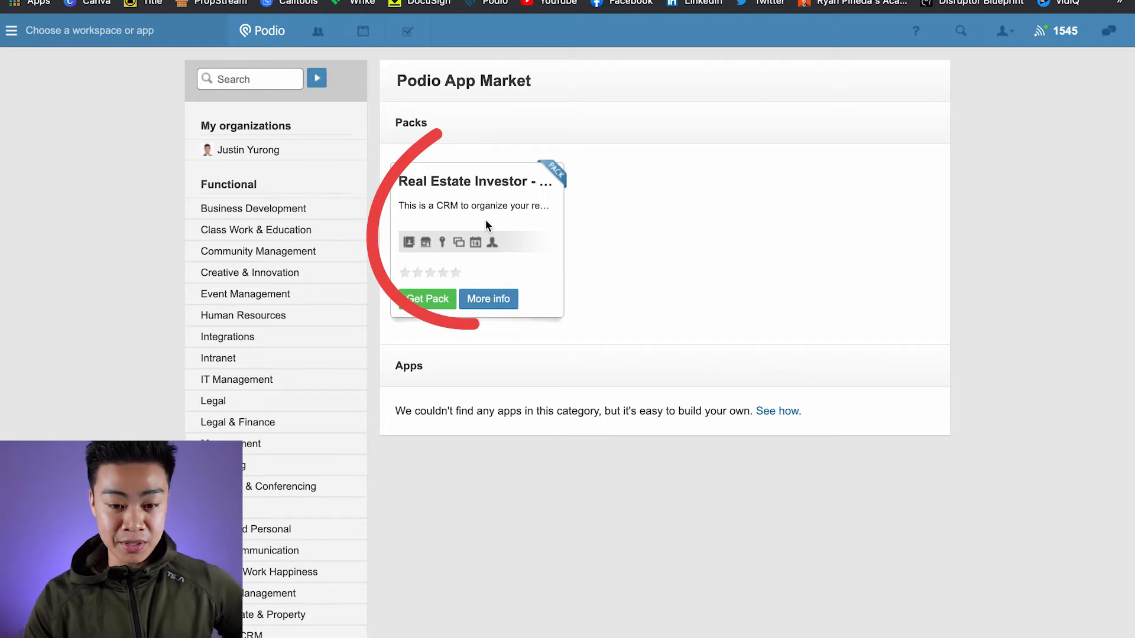
# Review the found Real Estate Investor pack, install it in the My Wholesaling Business workspace, and view the installed pack.
pyautogui.click(487, 299)
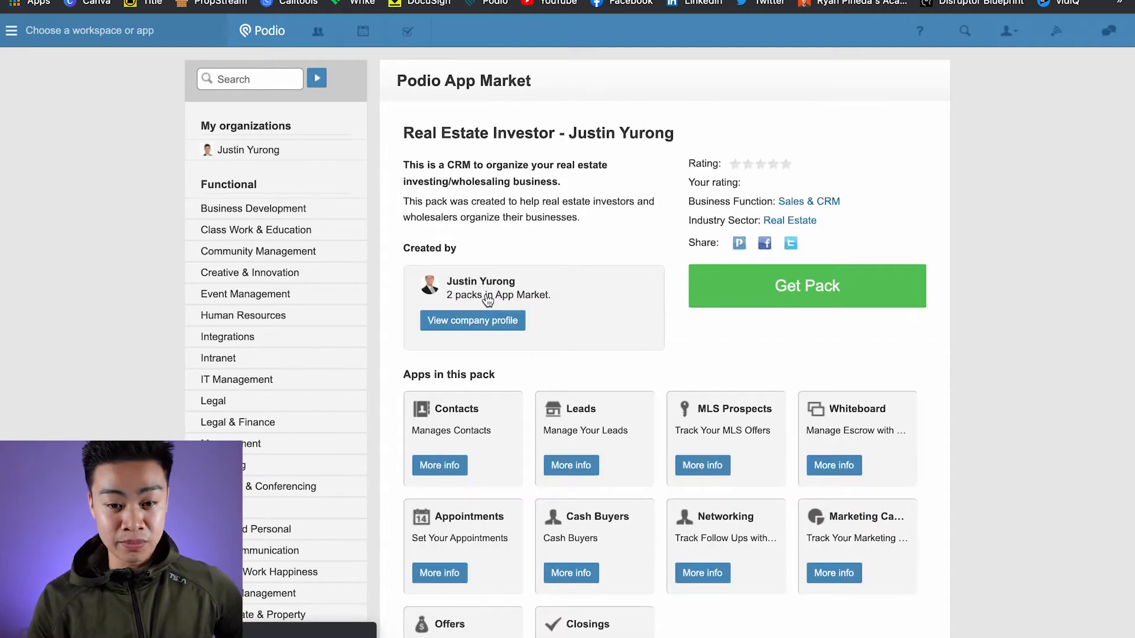
pyautogui.scroll(-1, 615, 188)
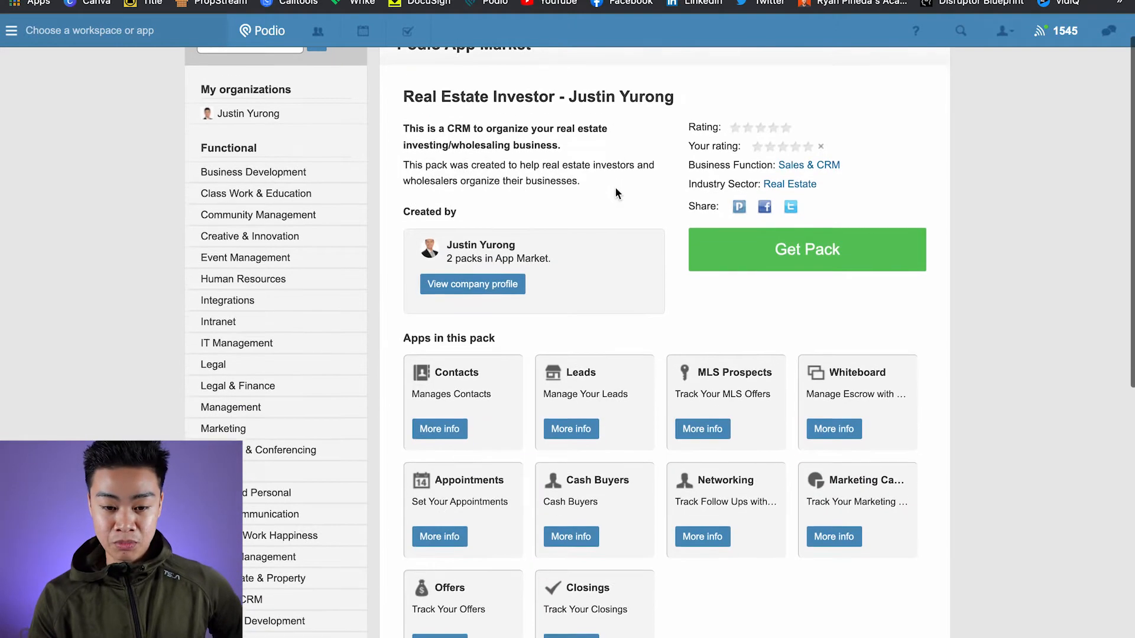
pyautogui.scroll(-2, 615, 188)
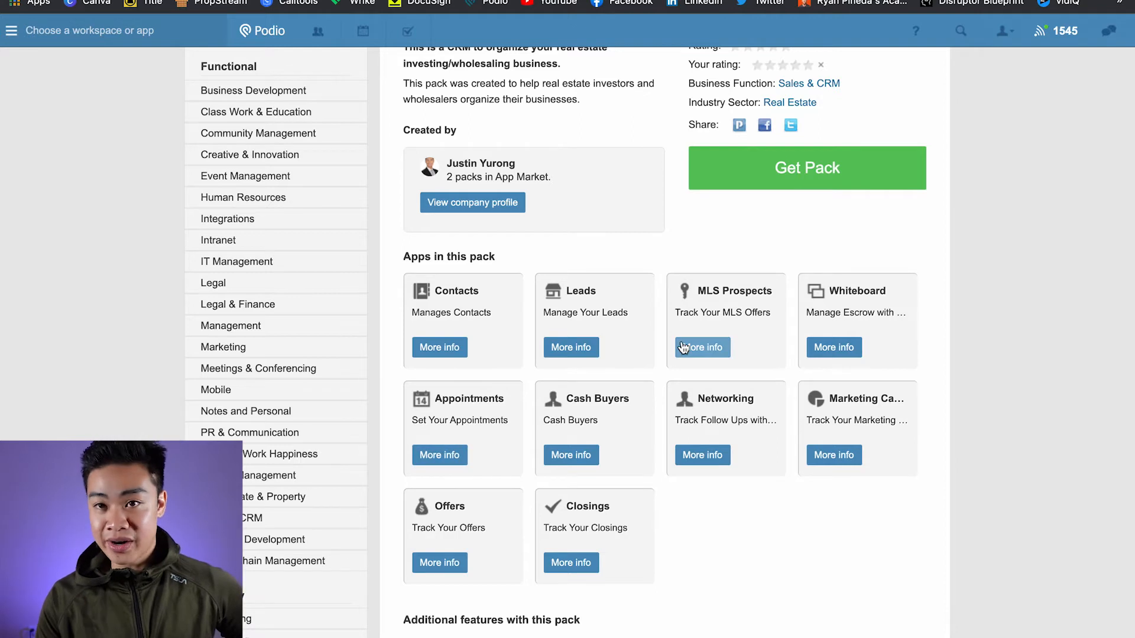
pyautogui.scroll(3, 682, 348)
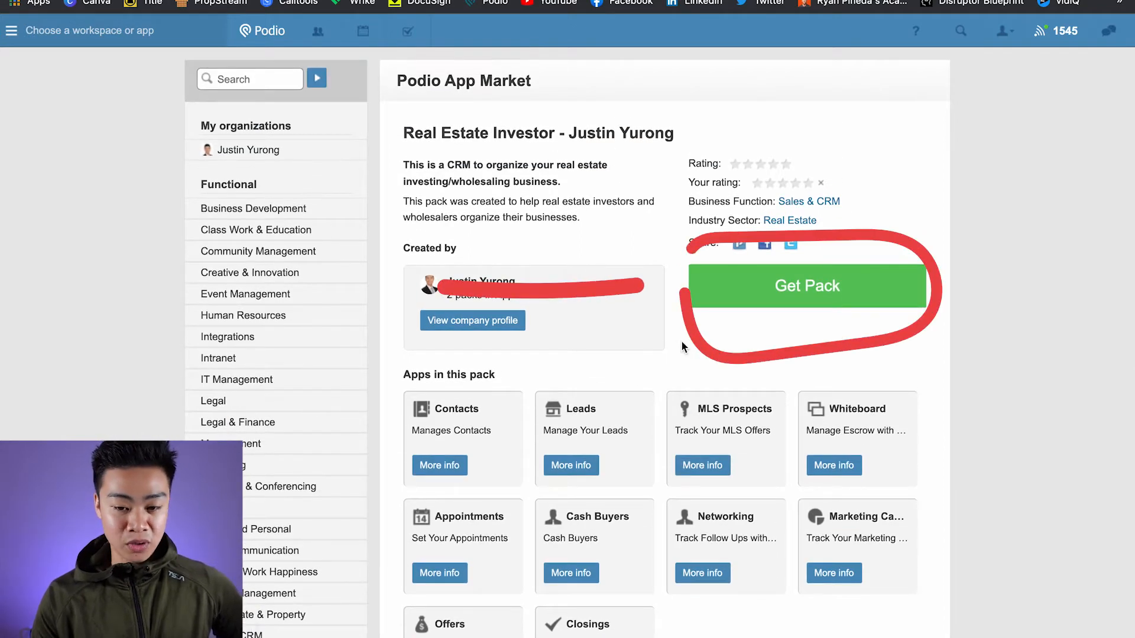
pyautogui.click(808, 290)
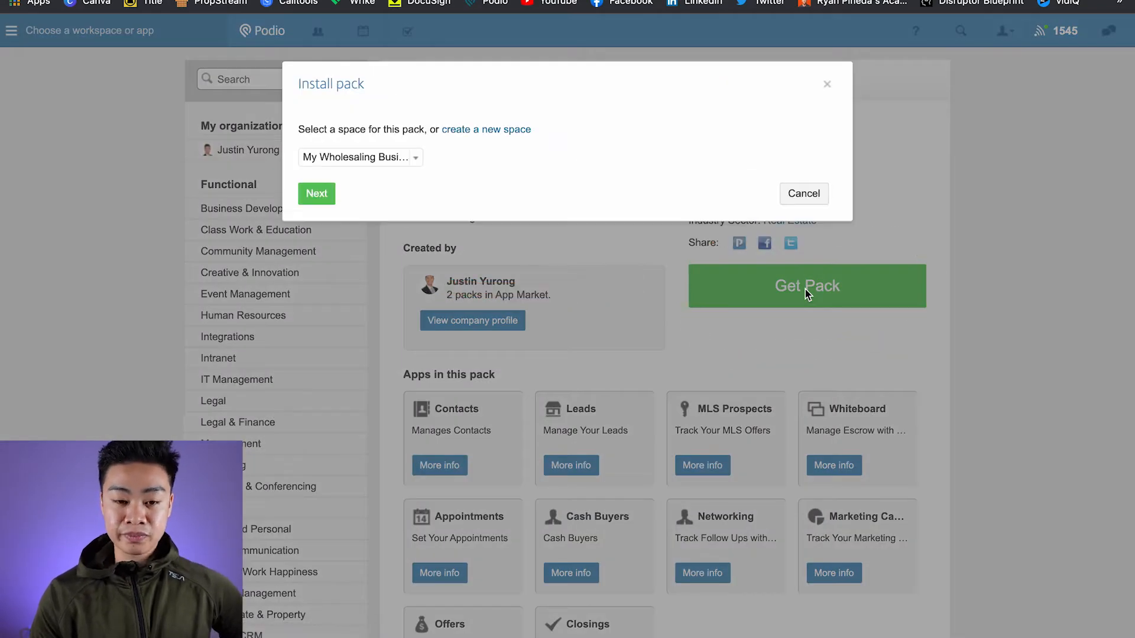
pyautogui.click(385, 157)
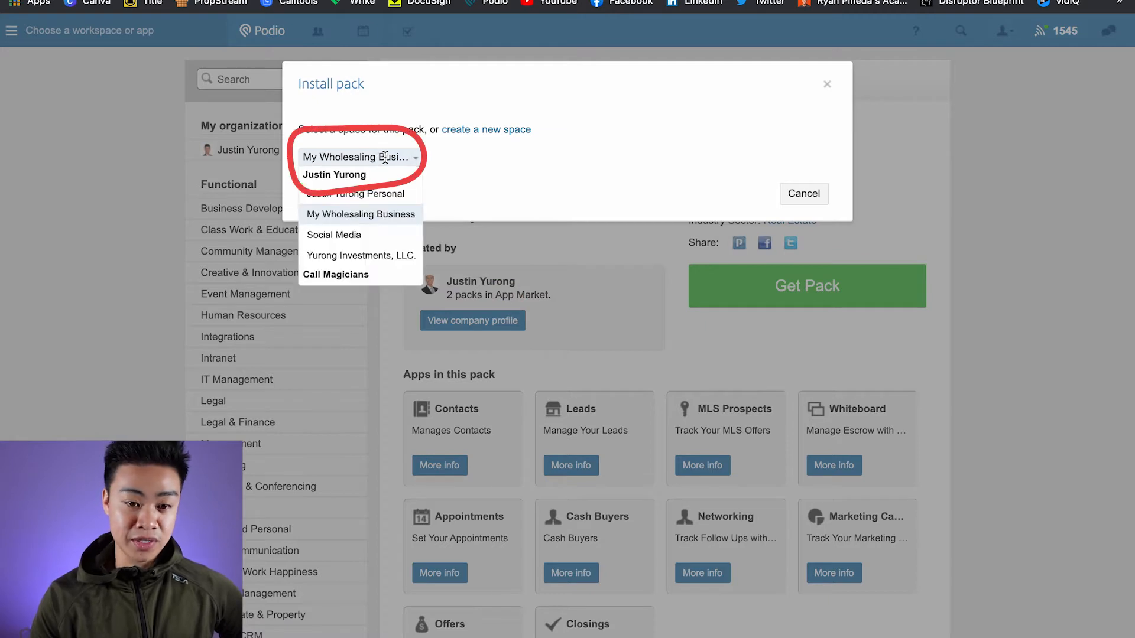
pyautogui.click(408, 219)
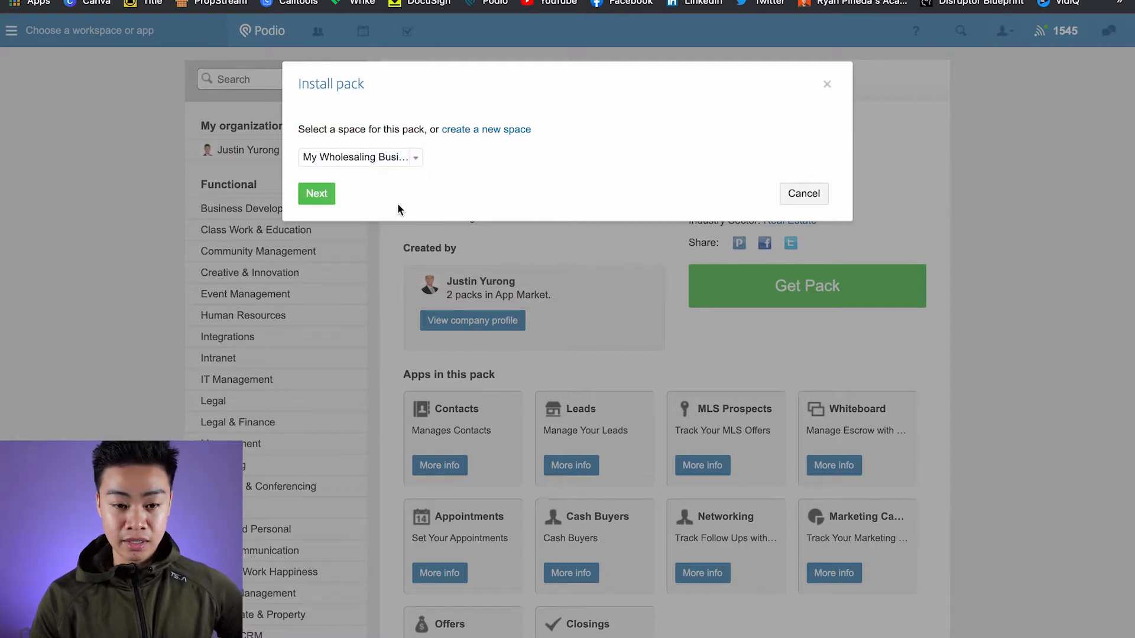
pyautogui.click(329, 193)
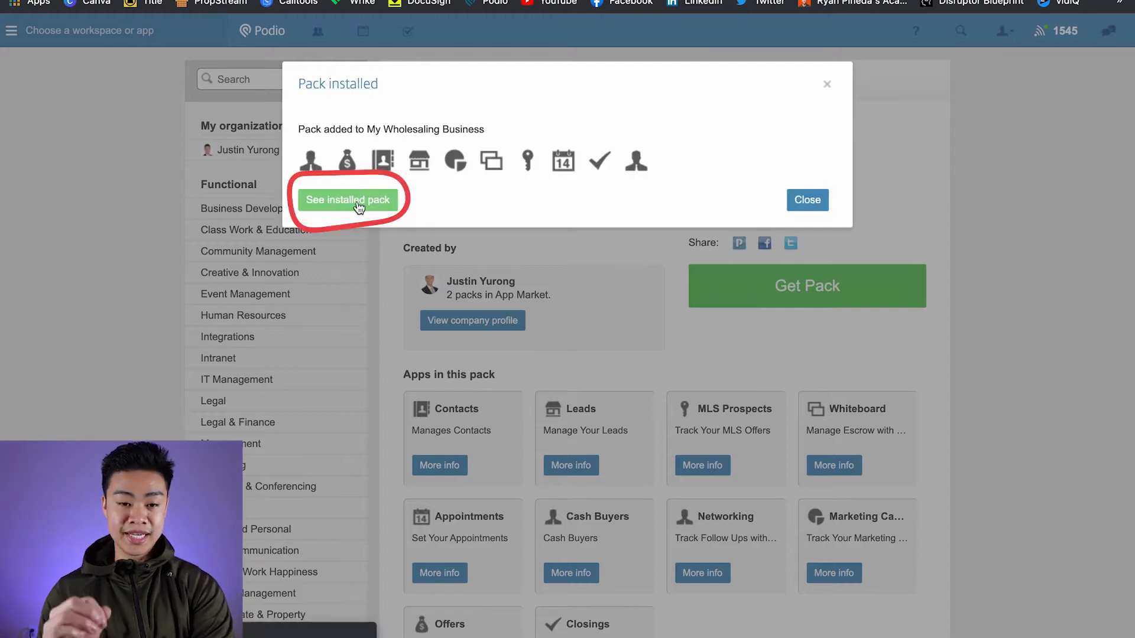
pyautogui.click(355, 201)
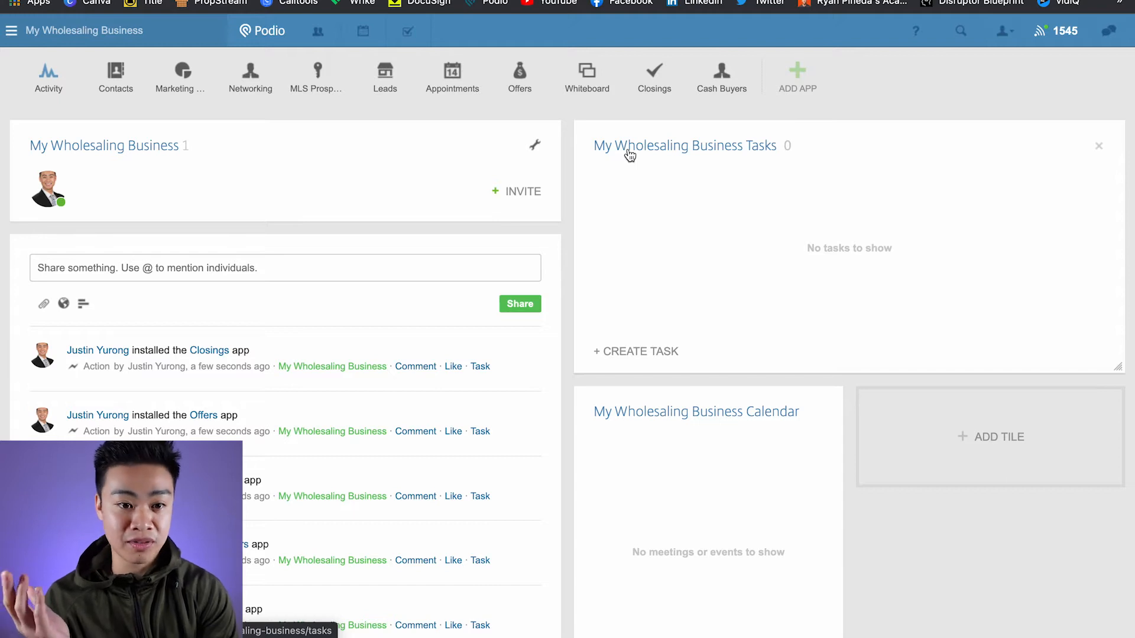
# Start a new contact in the Contacts app, filling in the contact's name and work phone number.
pyautogui.click(114, 83)
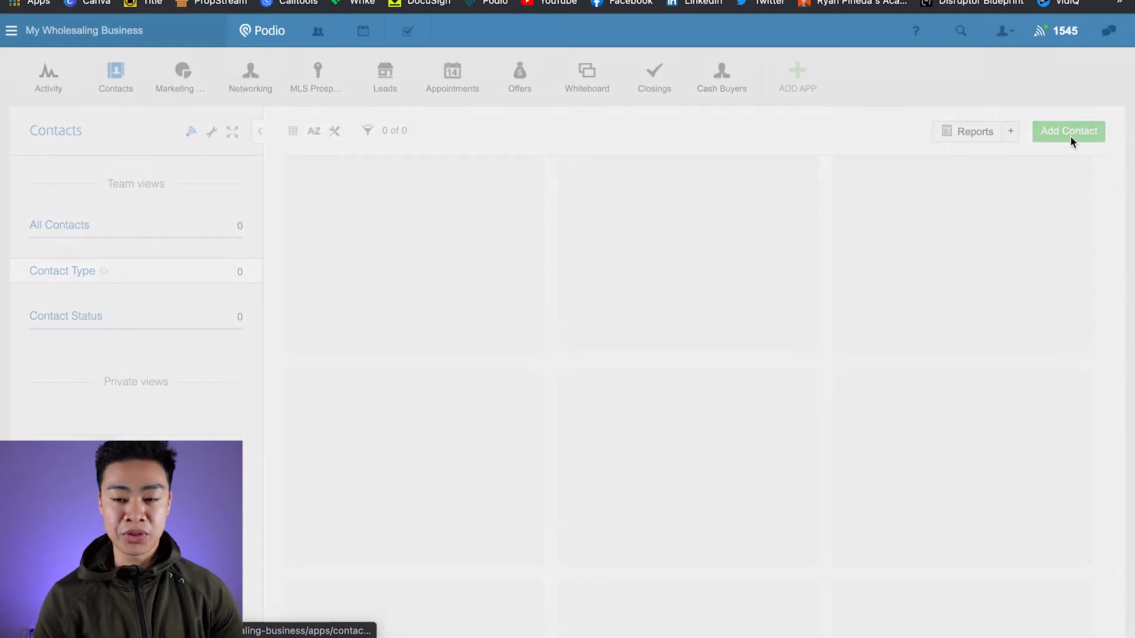
pyautogui.click(1068, 132)
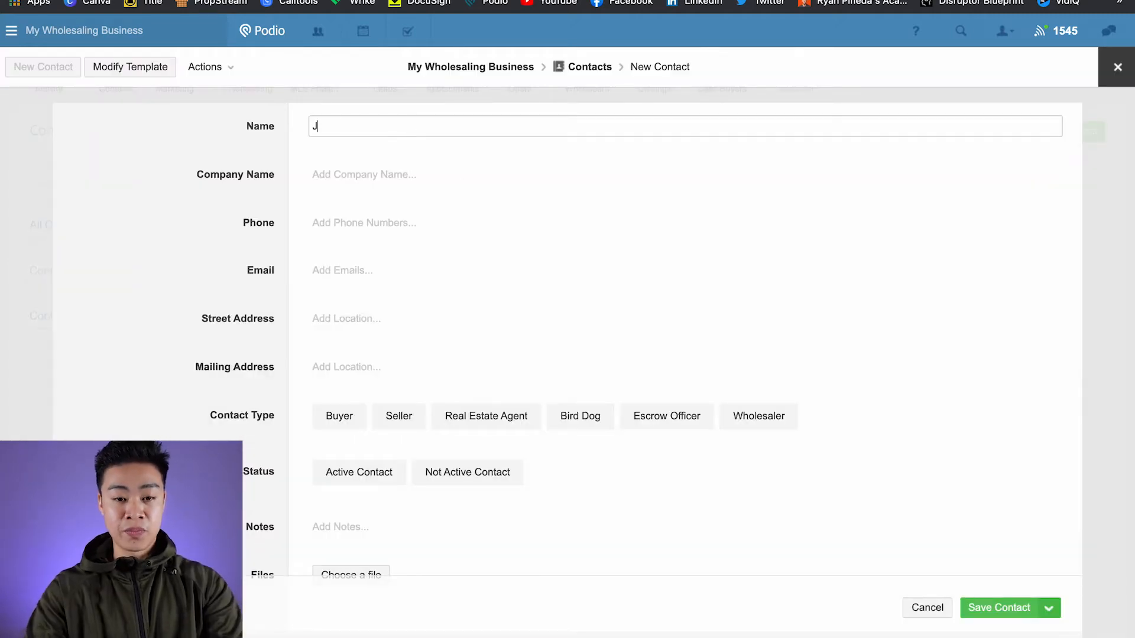
pyautogui.click(345, 175)
pyautogui.click(370, 227)
pyautogui.write('555-555-555')
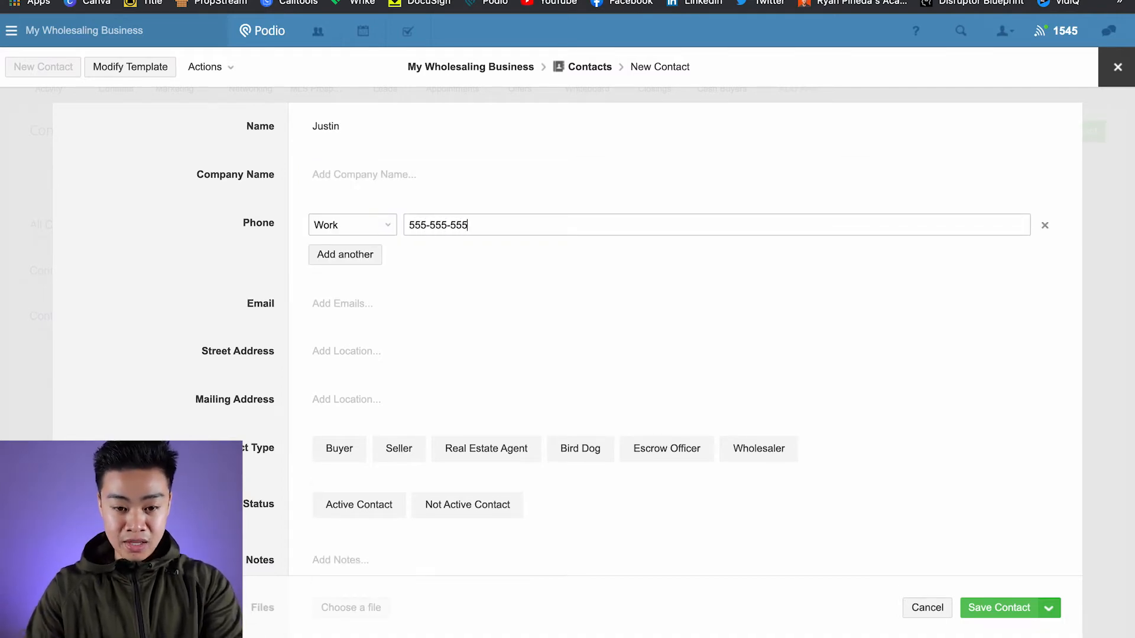
pyautogui.click(329, 318)
# Set the contact's type to Buyer and status to Active Contact, save the contact, and return to the contact list.
pyautogui.scroll(-3, 367, 313)
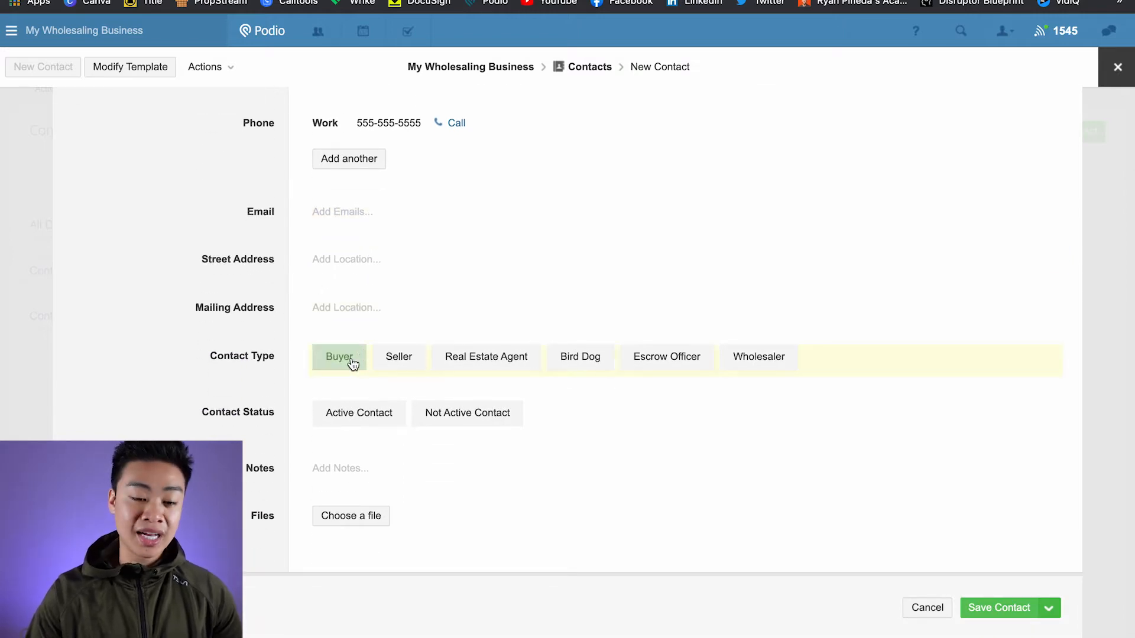
pyautogui.click(398, 362)
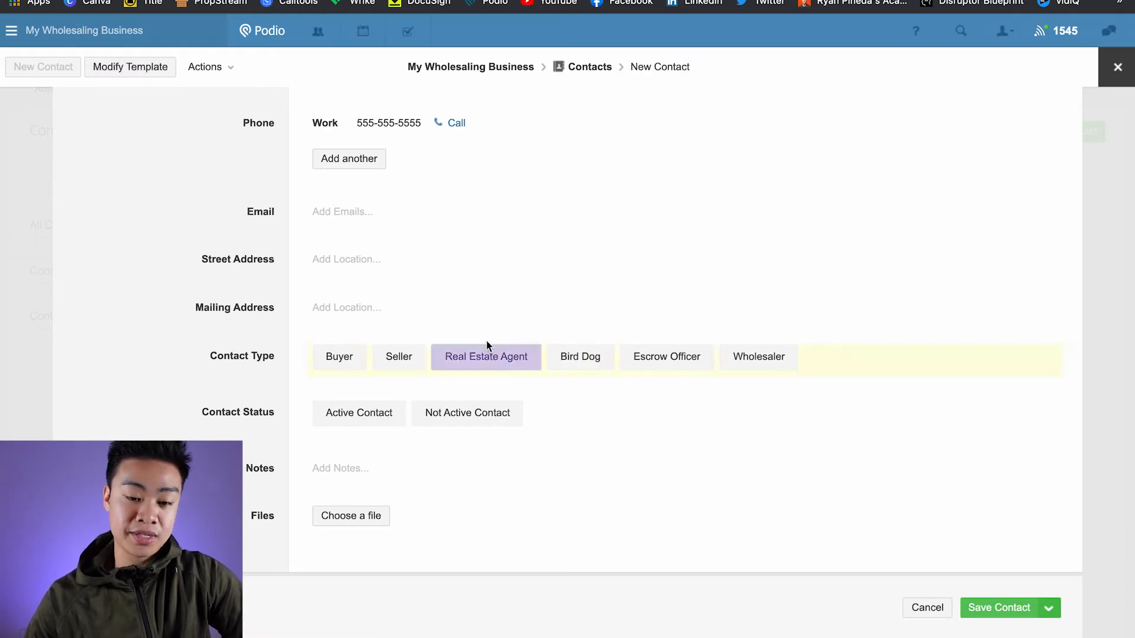
pyautogui.click(346, 358)
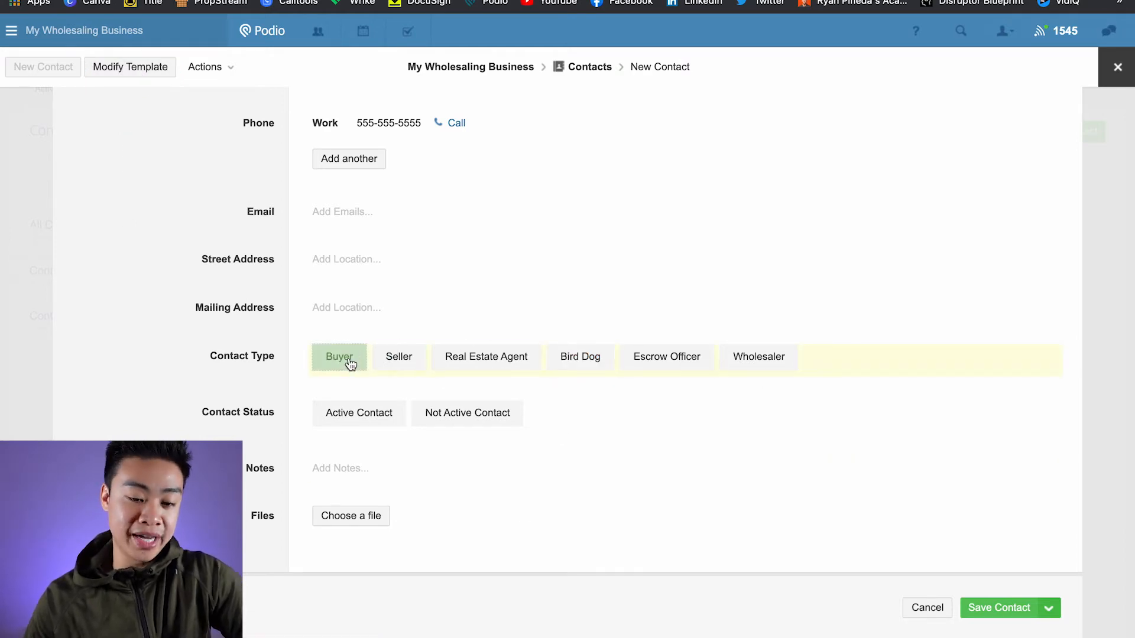
pyautogui.click(374, 412)
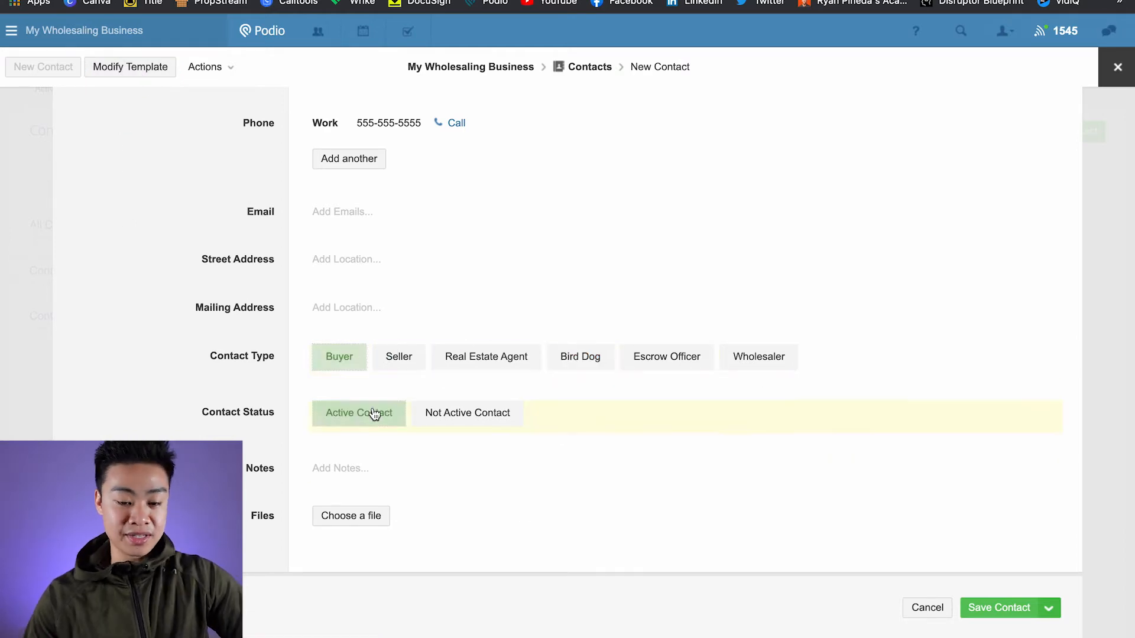
pyautogui.click(1012, 614)
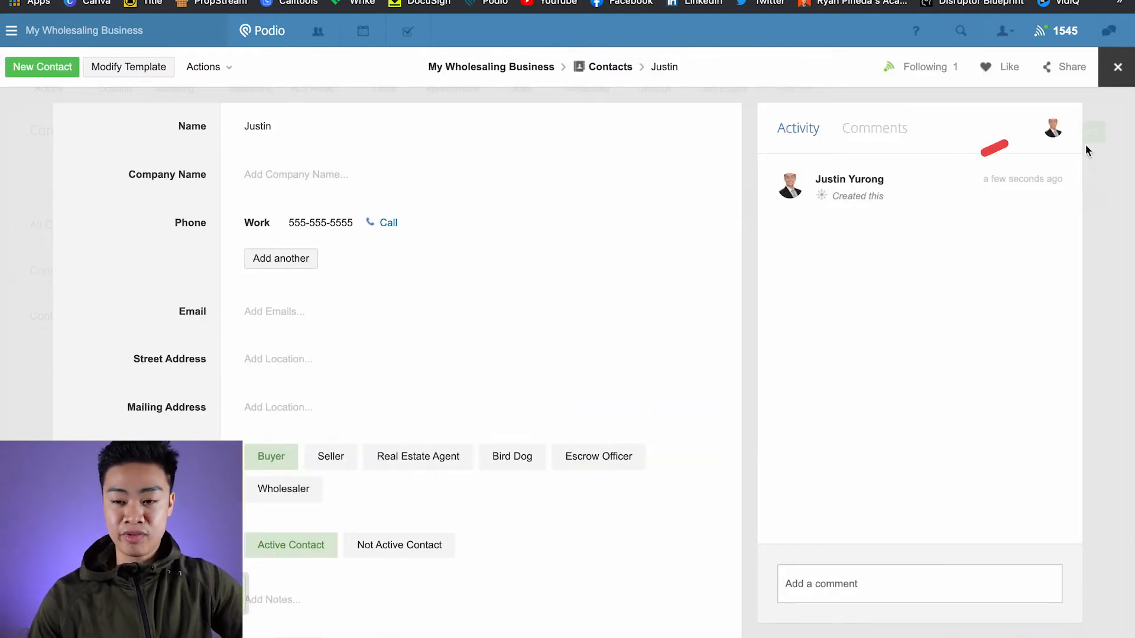
pyautogui.click(1117, 69)
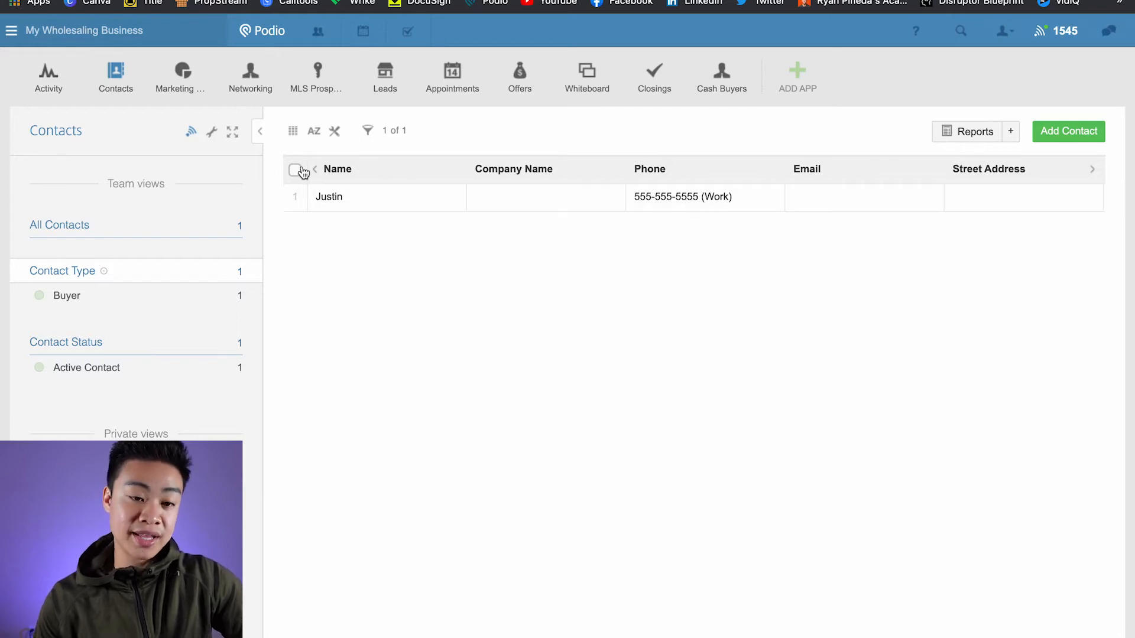
# Start a new campaign in the Marketing Campaigns app, titled Direct Mail with Fresno as its market.
pyautogui.click(185, 85)
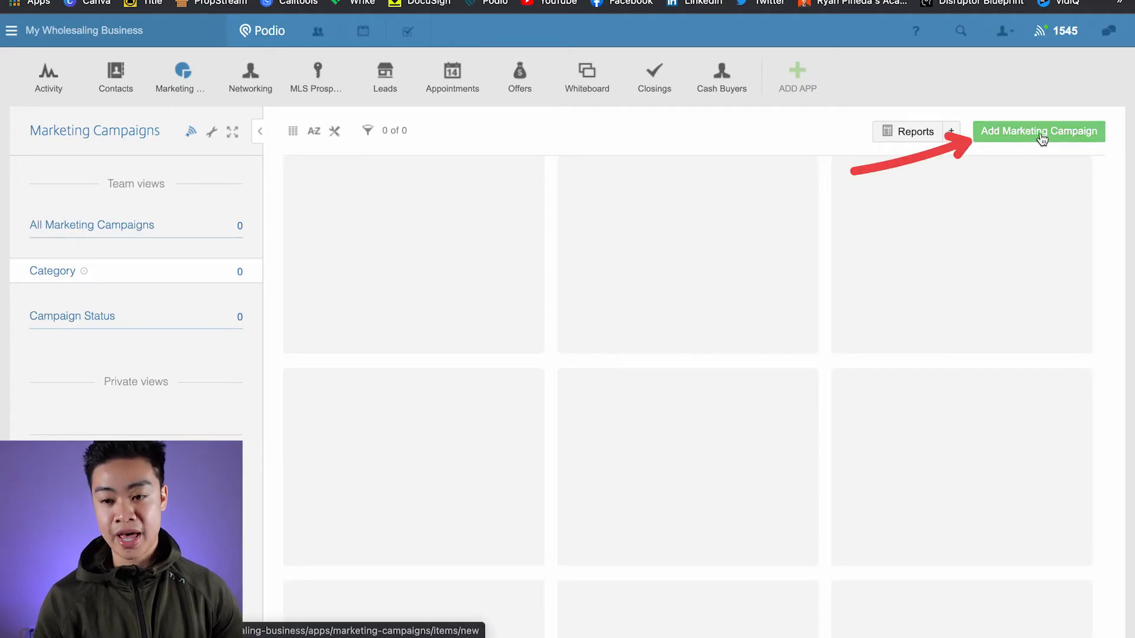
pyautogui.click(1040, 133)
pyautogui.click(387, 129)
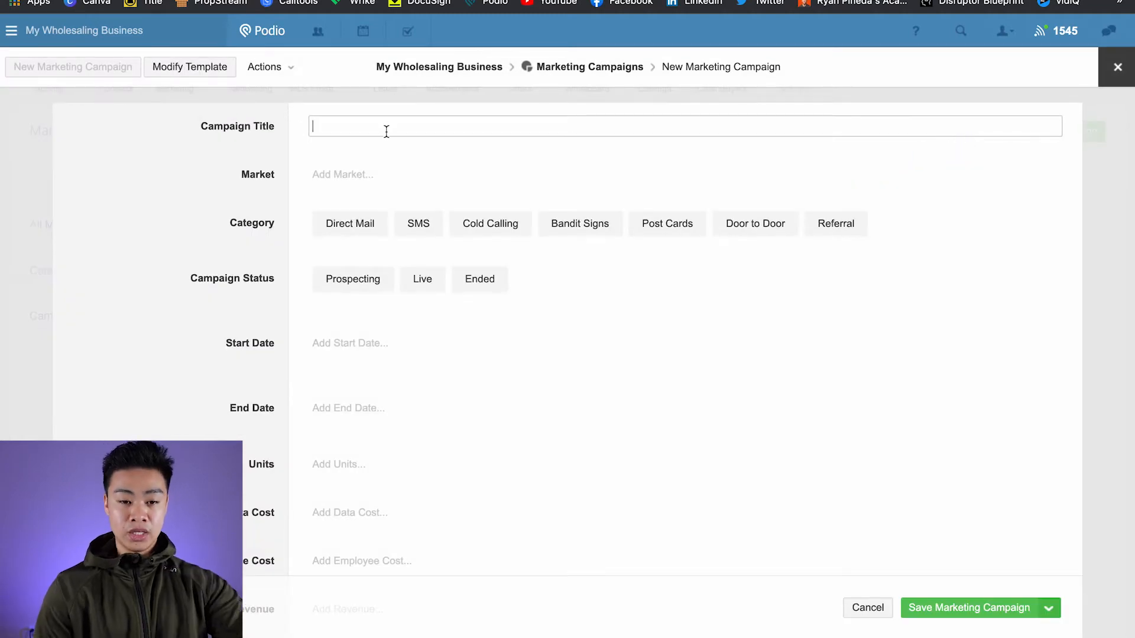
pyautogui.write('Direct M')
pyautogui.click(343, 172)
pyautogui.write('Fresno')
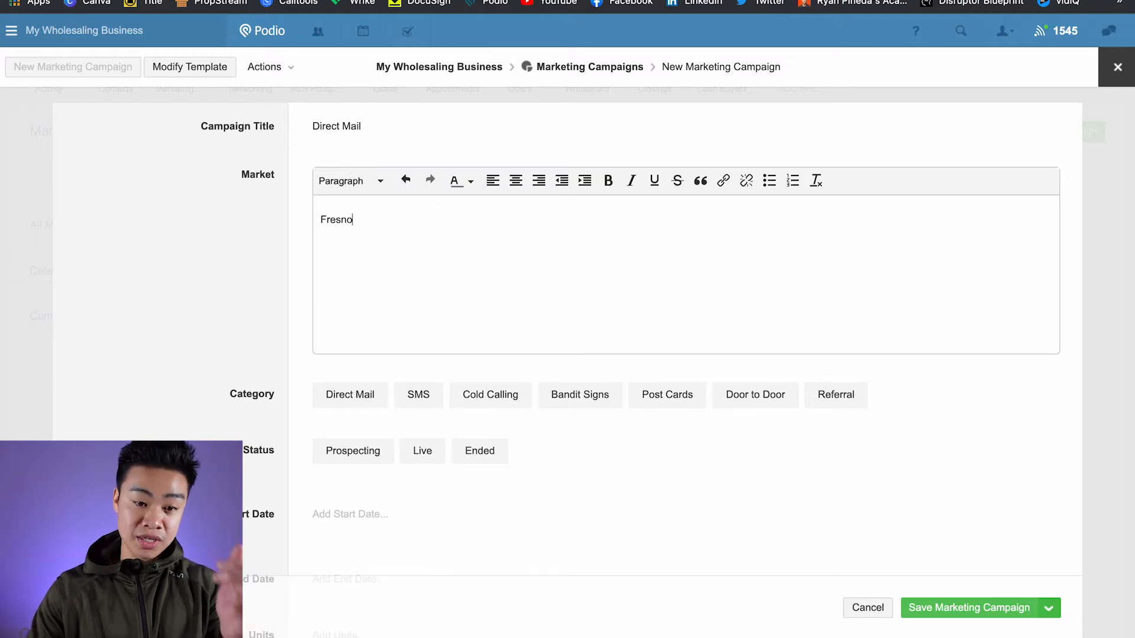
pyautogui.click(275, 203)
# Set the campaign's category to Direct Mail and its status to Live, trying the other status options.
pyautogui.click(331, 227)
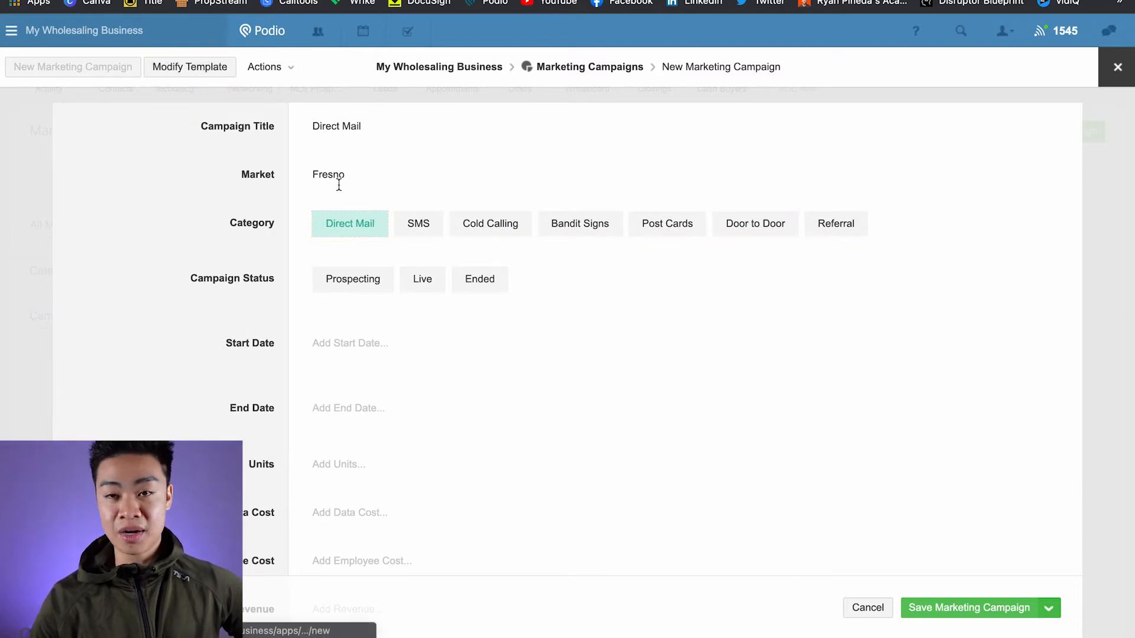
pyautogui.scroll(-1, 366, 207)
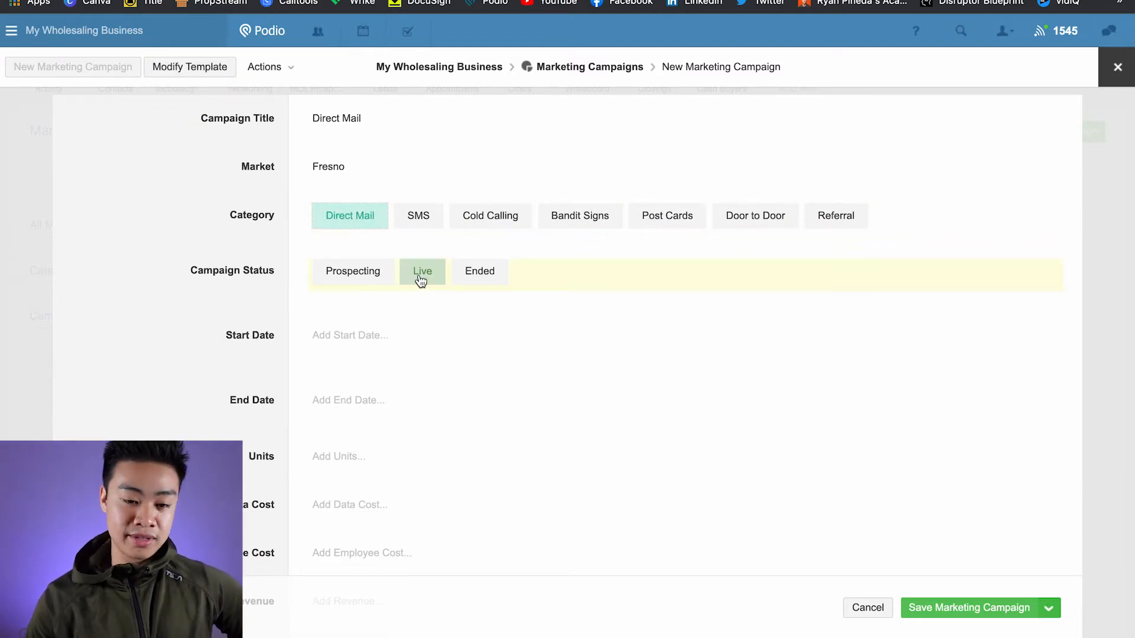
pyautogui.click(385, 281)
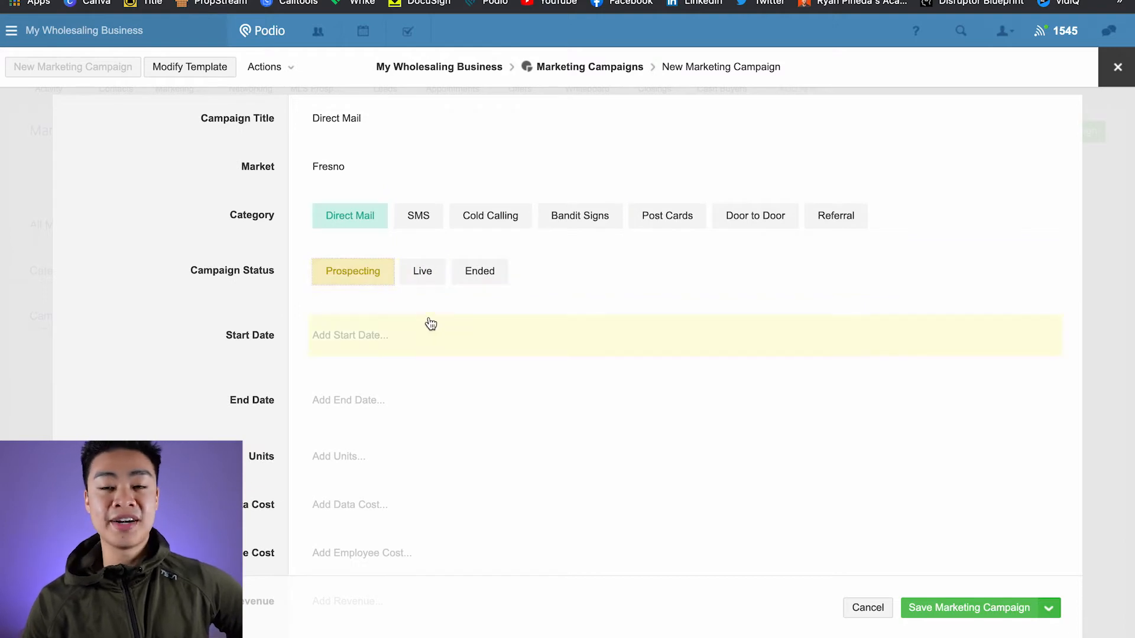
pyautogui.click(420, 281)
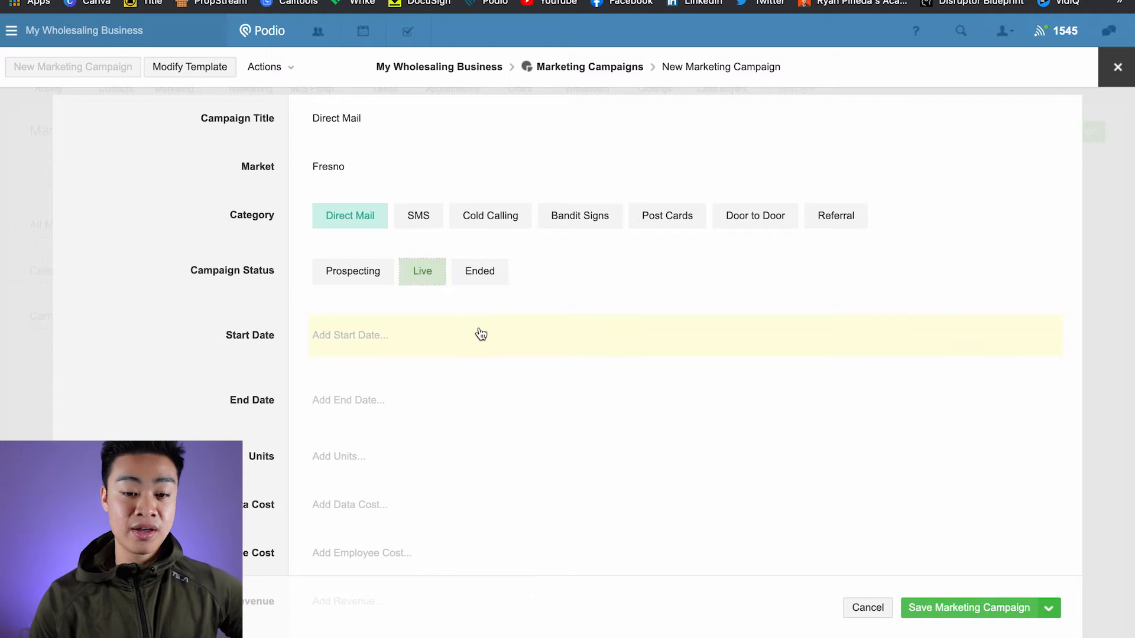
pyautogui.click(497, 275)
pyautogui.click(408, 271)
# Set the campaign's start date to December 6, 2021 and its end date to December 31, 2021.
pyautogui.click(370, 335)
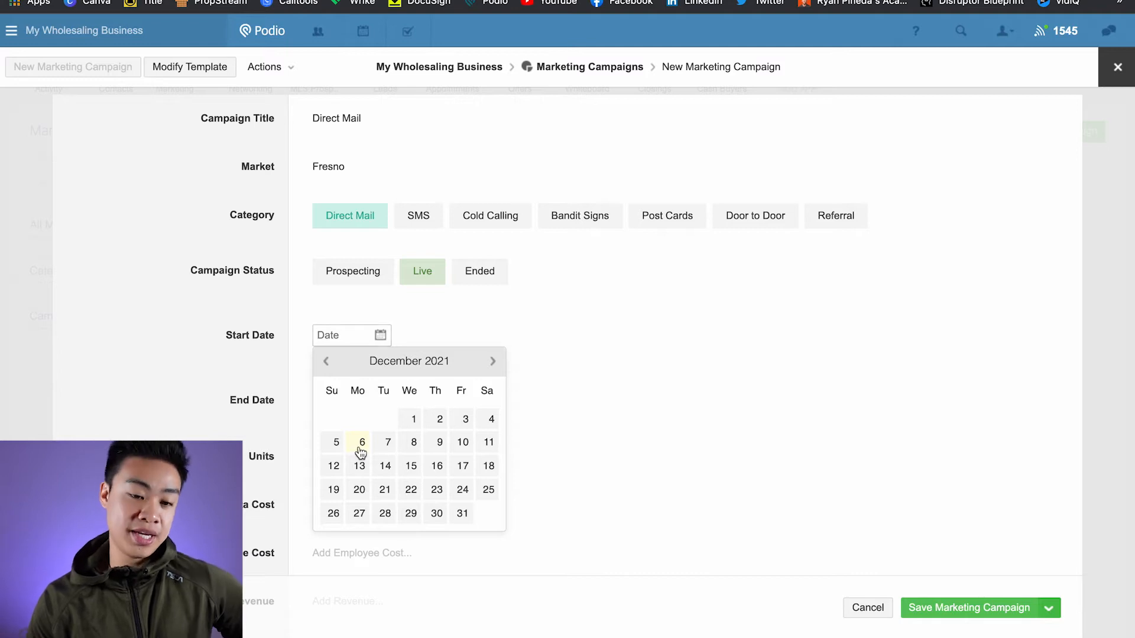
pyautogui.click(361, 445)
pyautogui.click(352, 399)
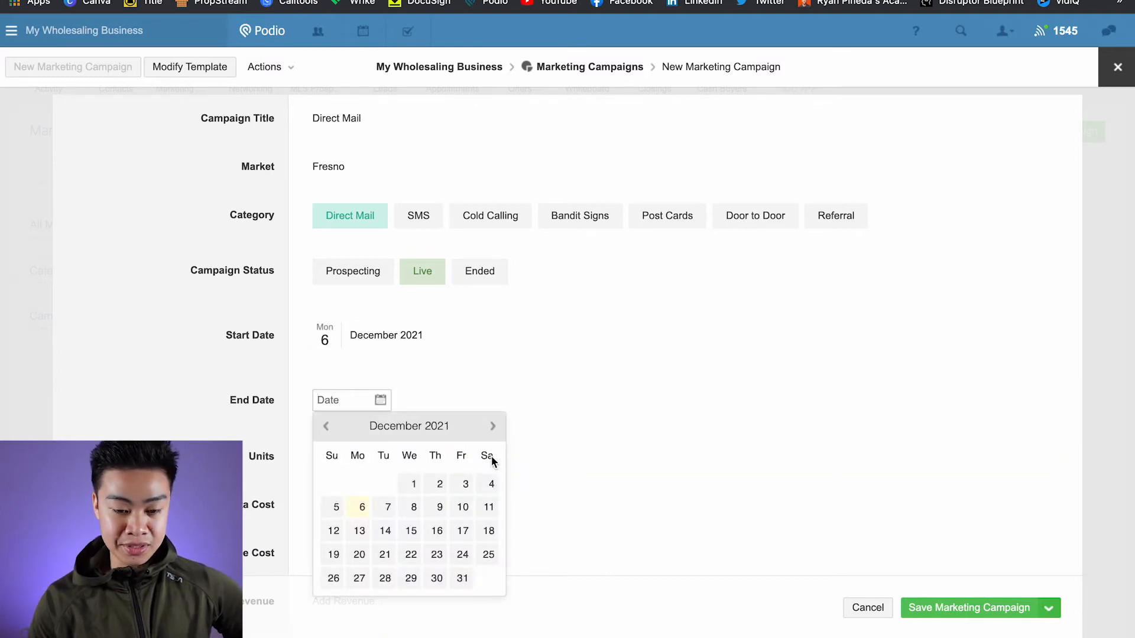
pyautogui.click(463, 578)
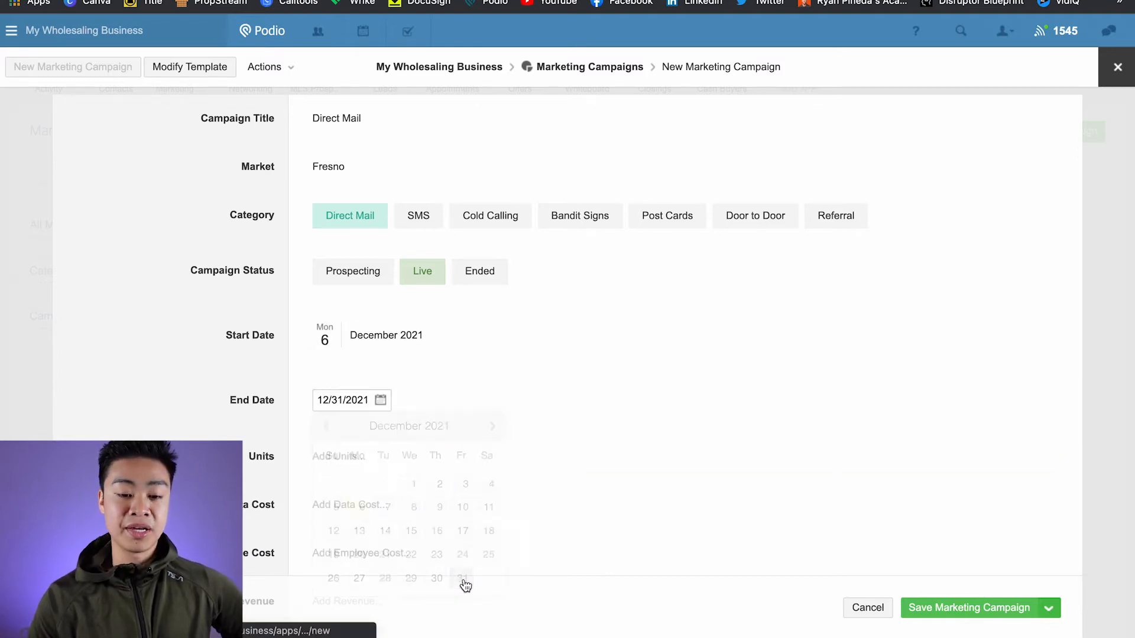
# Enter "1000 mail units" as the campaign's units and set its data cost to $500, leaving employee cost and revenue empty.
pyautogui.scroll(-3, 400, 419)
pyautogui.click(338, 310)
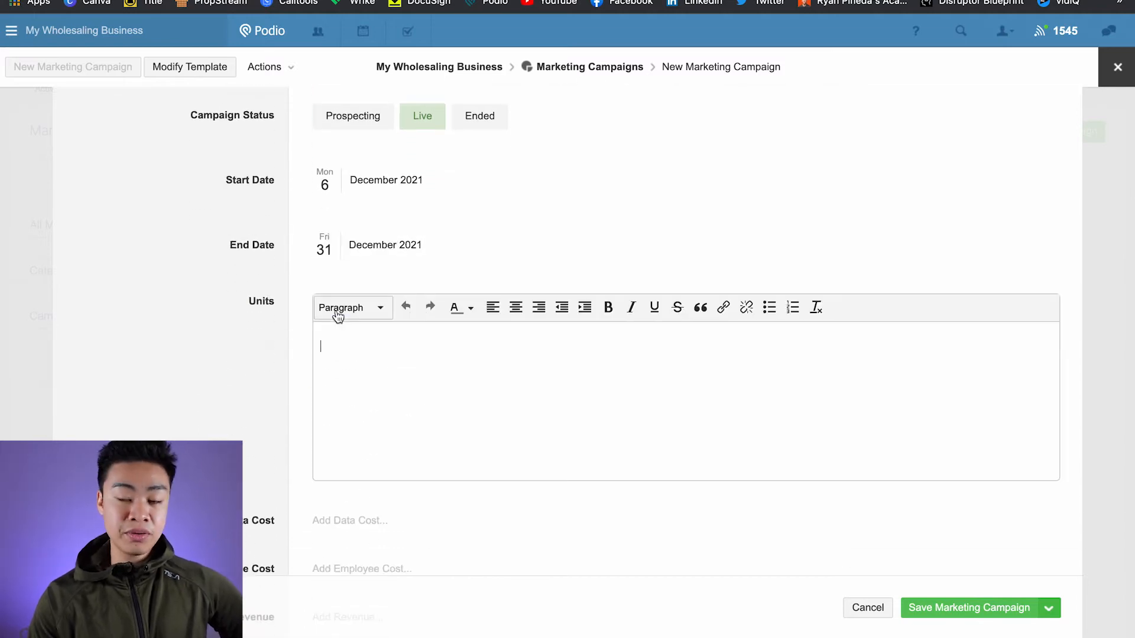
pyautogui.write('1000 mail units')
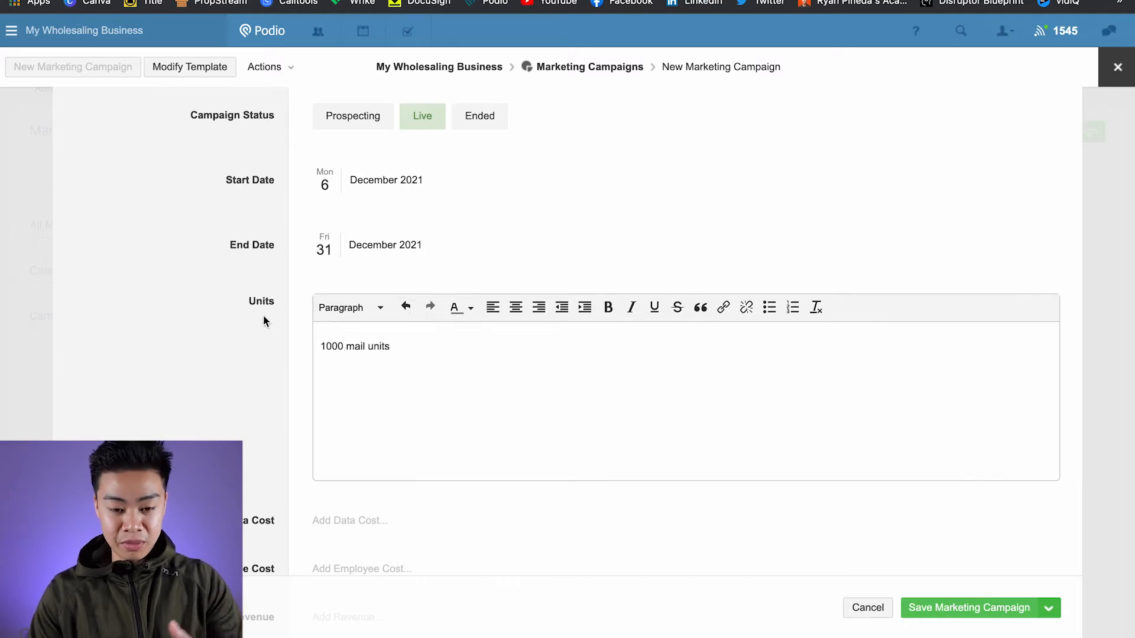
pyautogui.click(264, 321)
pyautogui.scroll(-2, 264, 320)
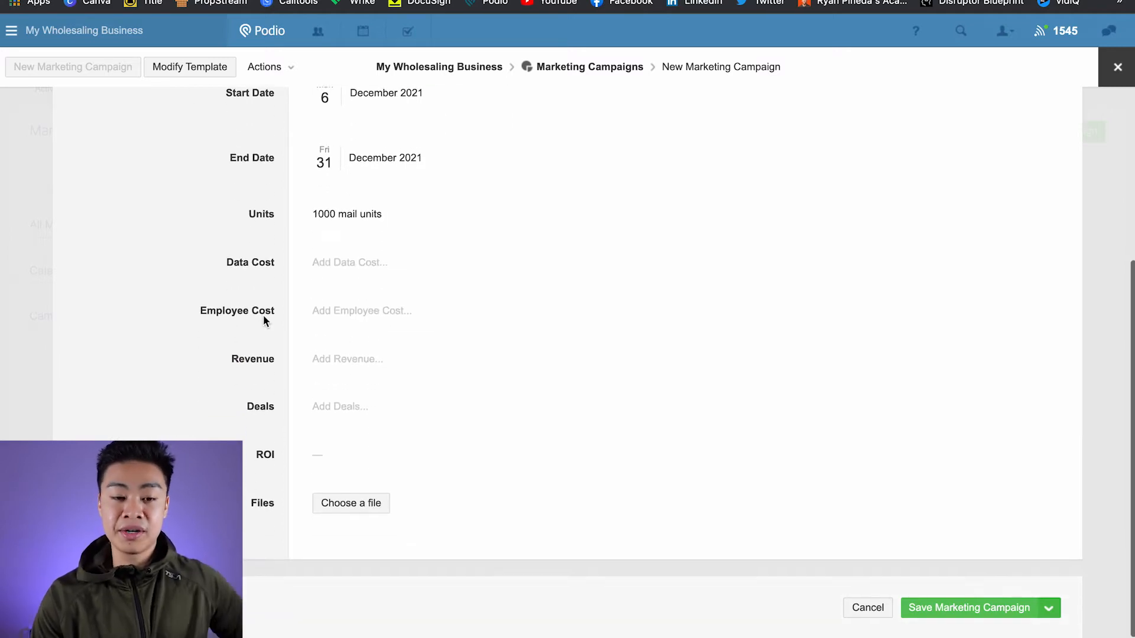
pyautogui.click(391, 271)
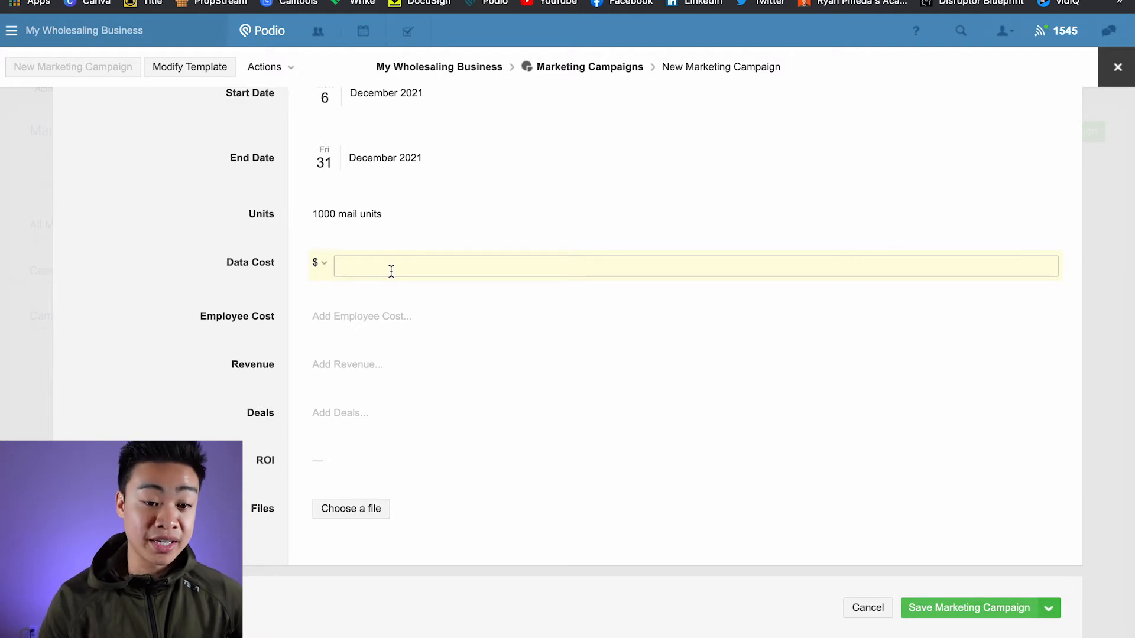
pyautogui.write('500')
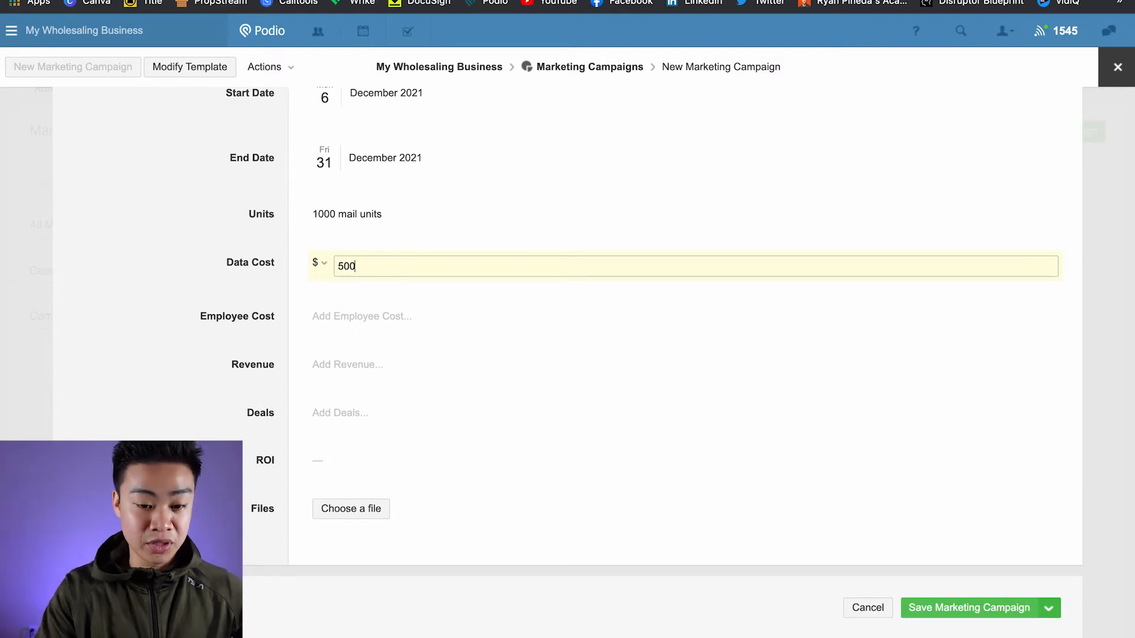
pyautogui.click(365, 320)
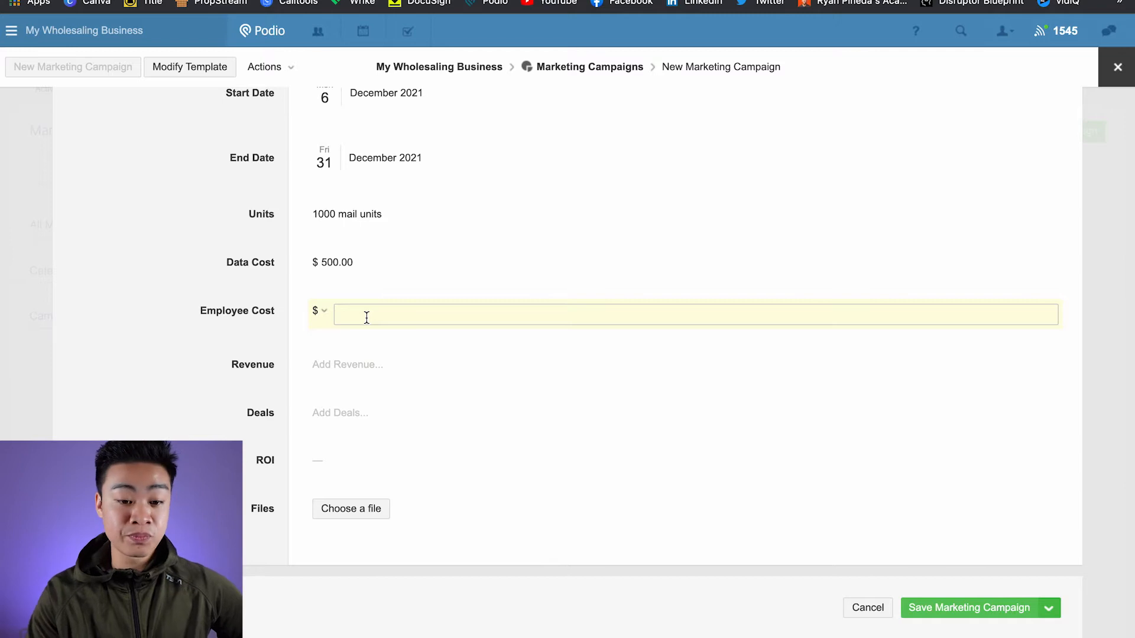
pyautogui.click(341, 363)
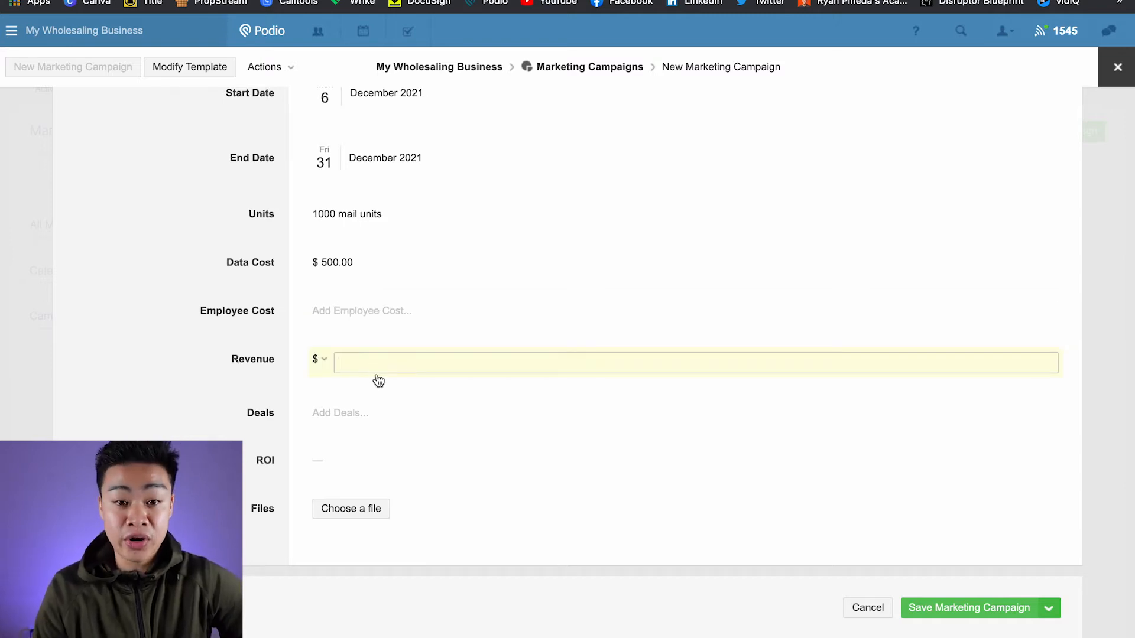
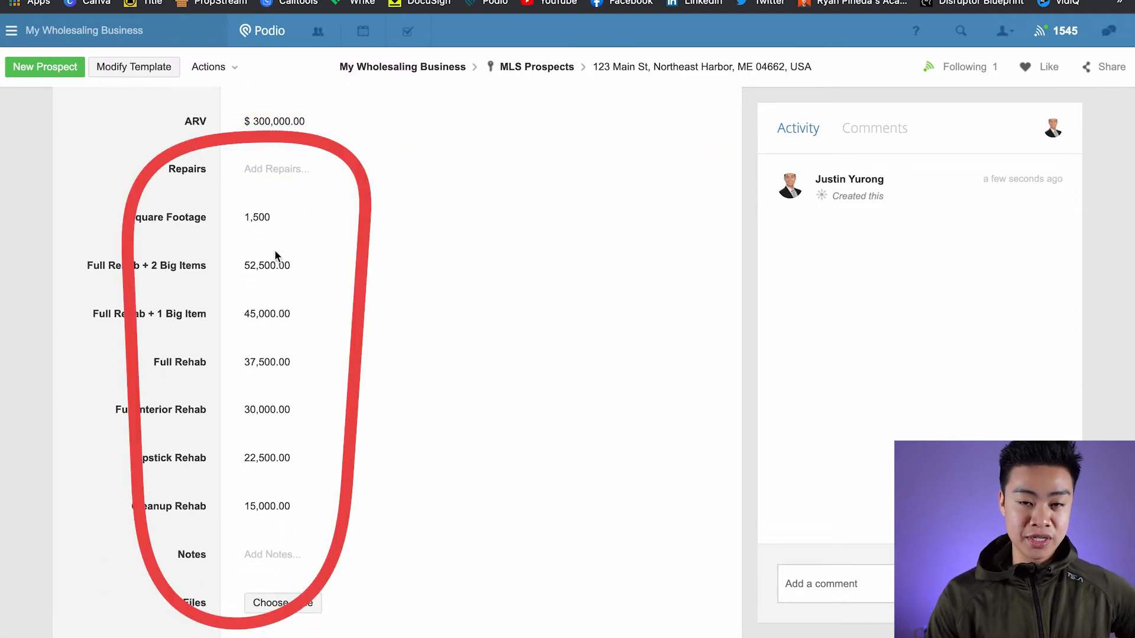
# Examine the MLS prospect's square footage and its repair estimates from Full Rehab + 2 Big Items to Cleanup Rehab.
pyautogui.click(296, 220)
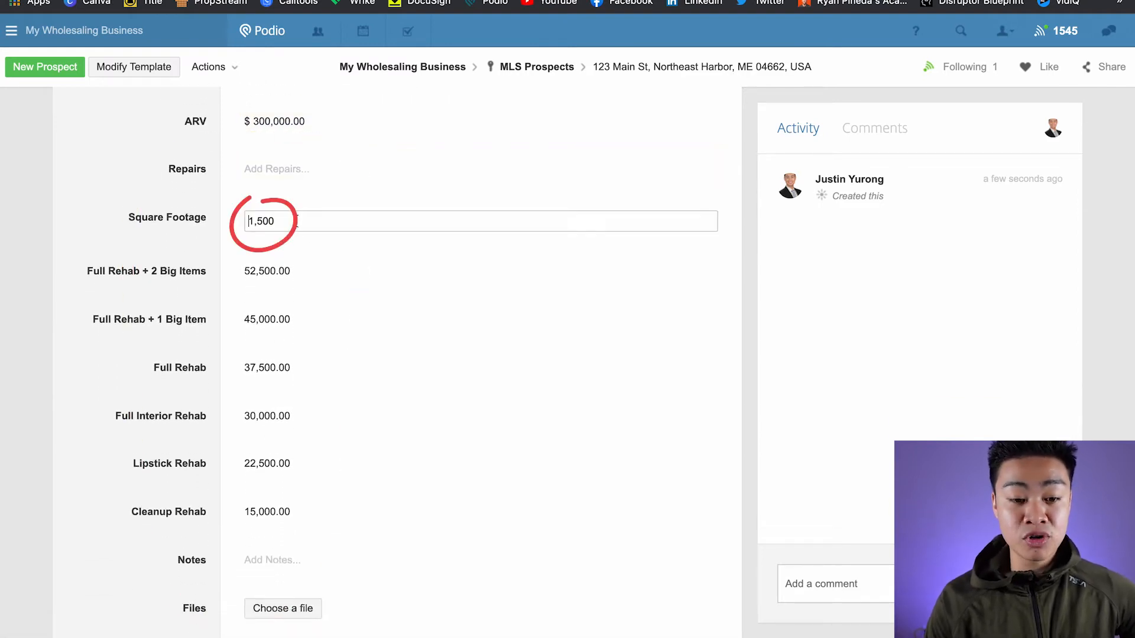
pyautogui.scroll(-1, 291, 221)
pyautogui.click(290, 246)
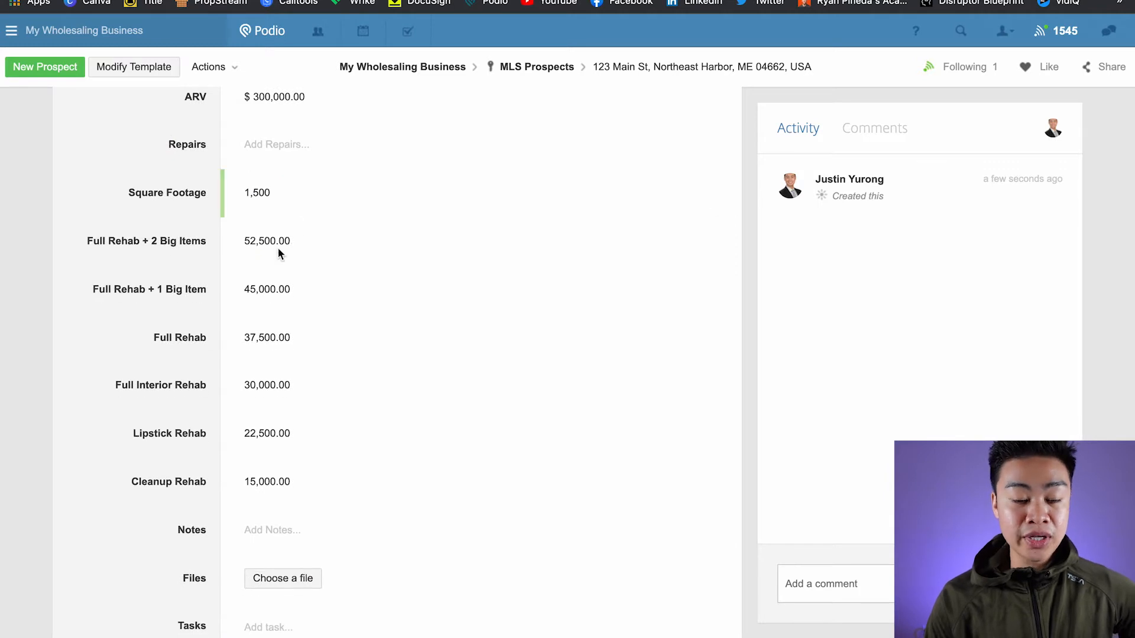
pyautogui.moveTo(237, 243); pyautogui.dragTo(324, 355)
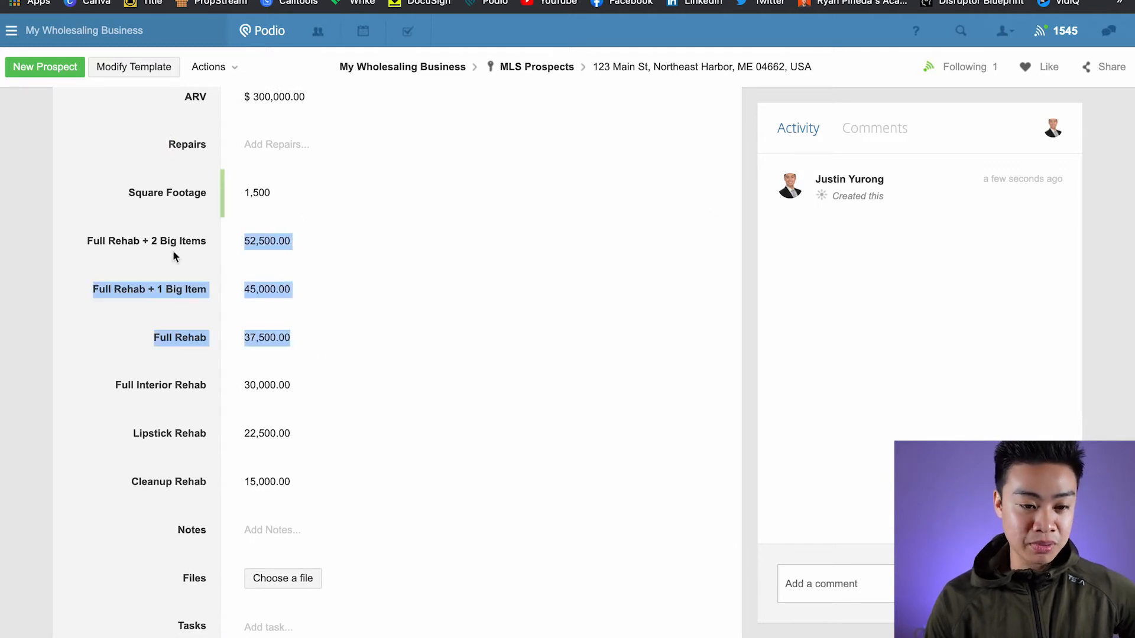
pyautogui.click(150, 241)
pyautogui.scroll(-2, 137, 247)
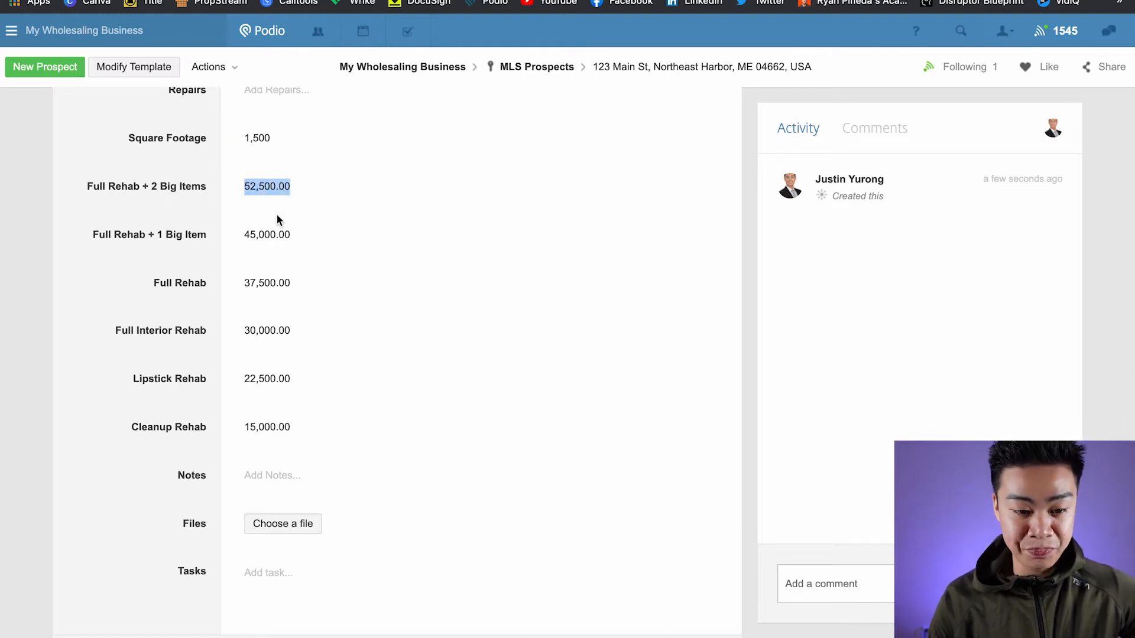
pyautogui.scroll(-1, 265, 353)
pyautogui.moveTo(247, 415); pyautogui.dragTo(299, 420)
pyautogui.scroll(2, 275, 302)
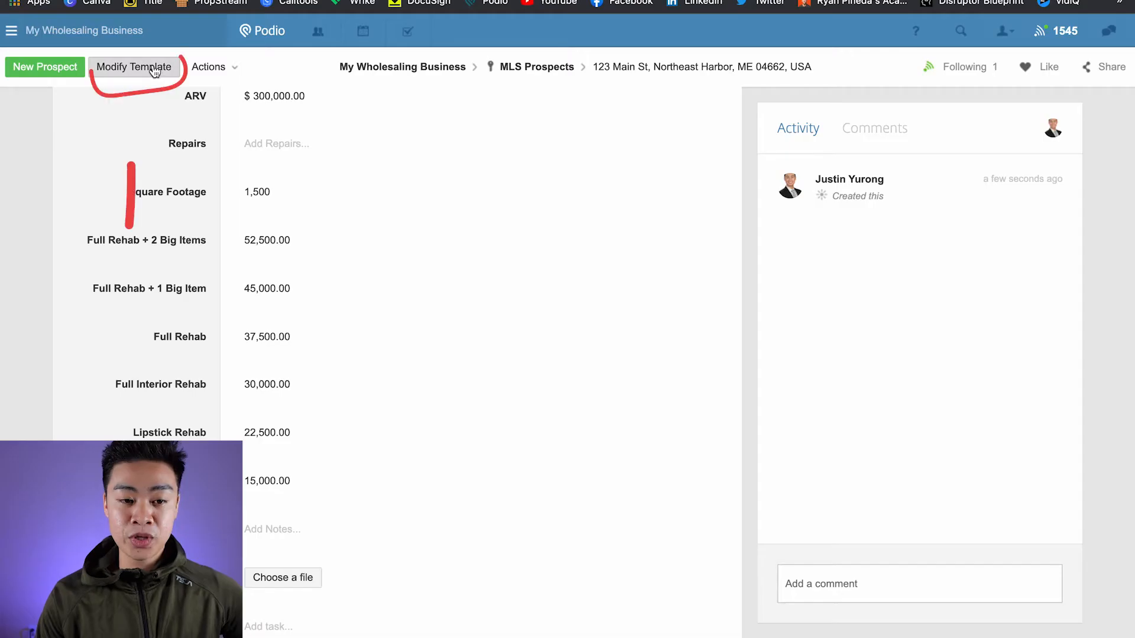
# Open the MLS Prospects template for modification and examine the square footage multipliers in the rehab calculation fields.
pyautogui.click(153, 68)
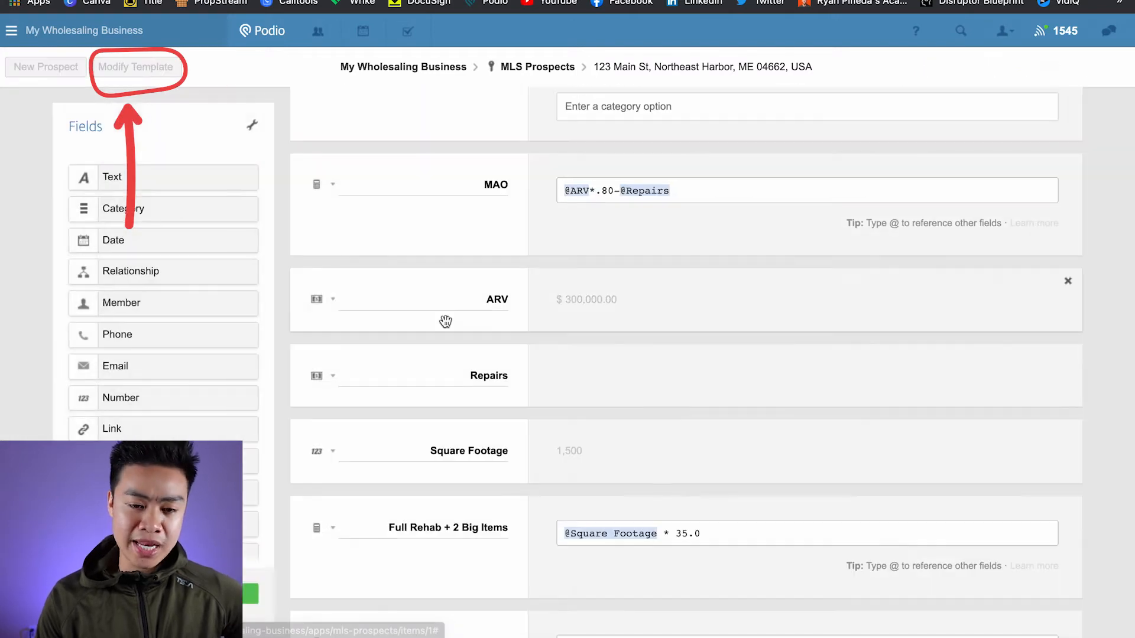
pyautogui.scroll(-3, 535, 241)
pyautogui.scroll(-3, 535, 241)
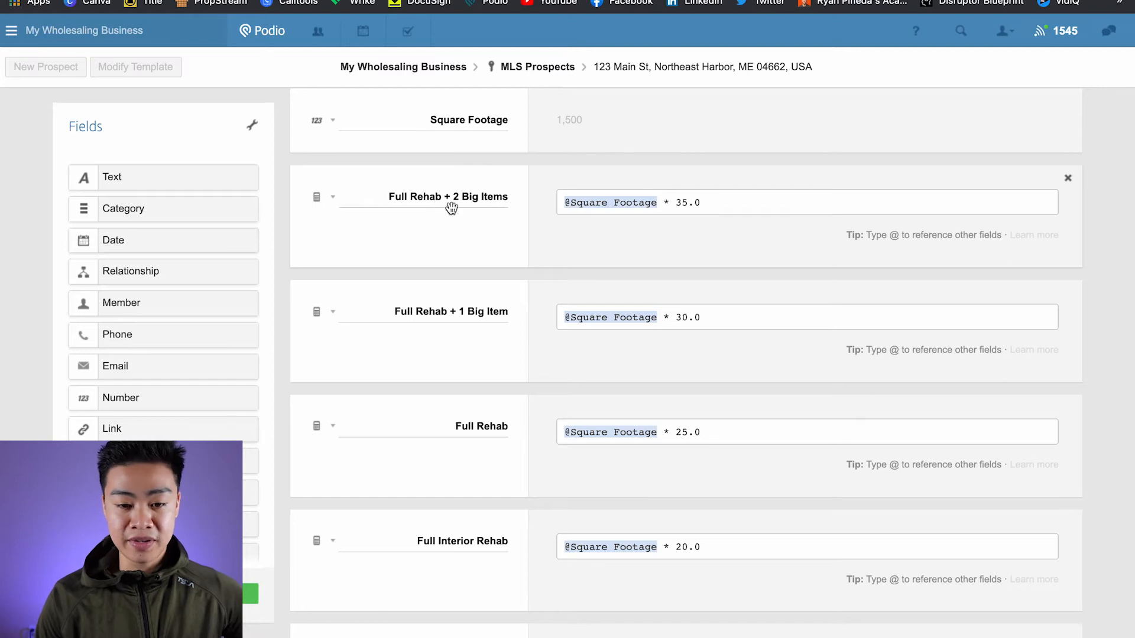
pyautogui.moveTo(473, 193); pyautogui.dragTo(511, 198)
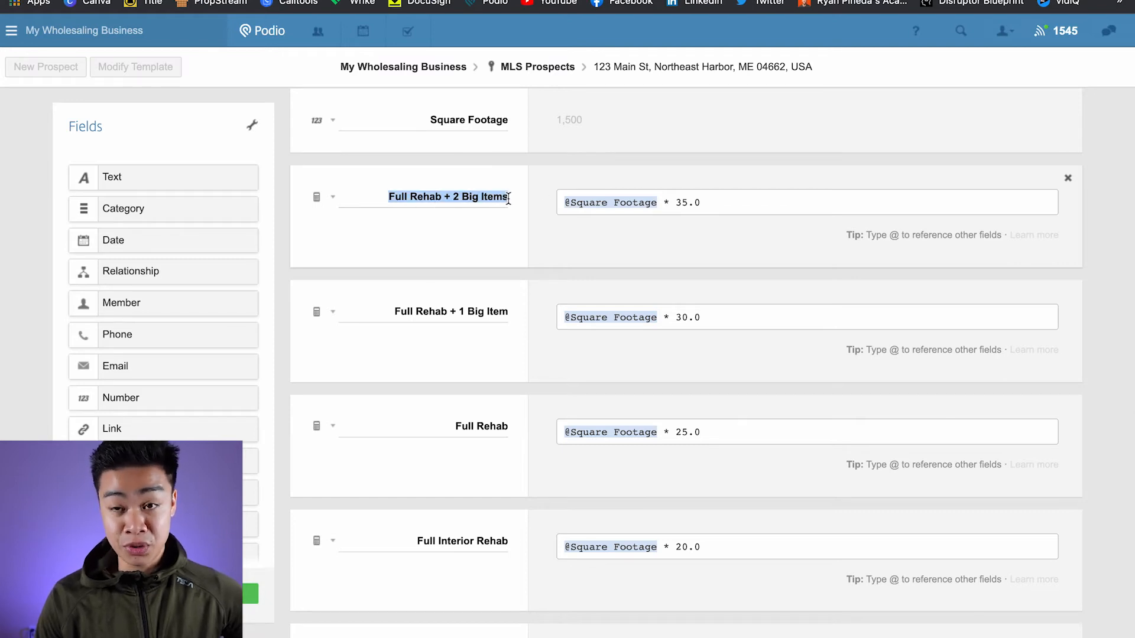
pyautogui.click(686, 203)
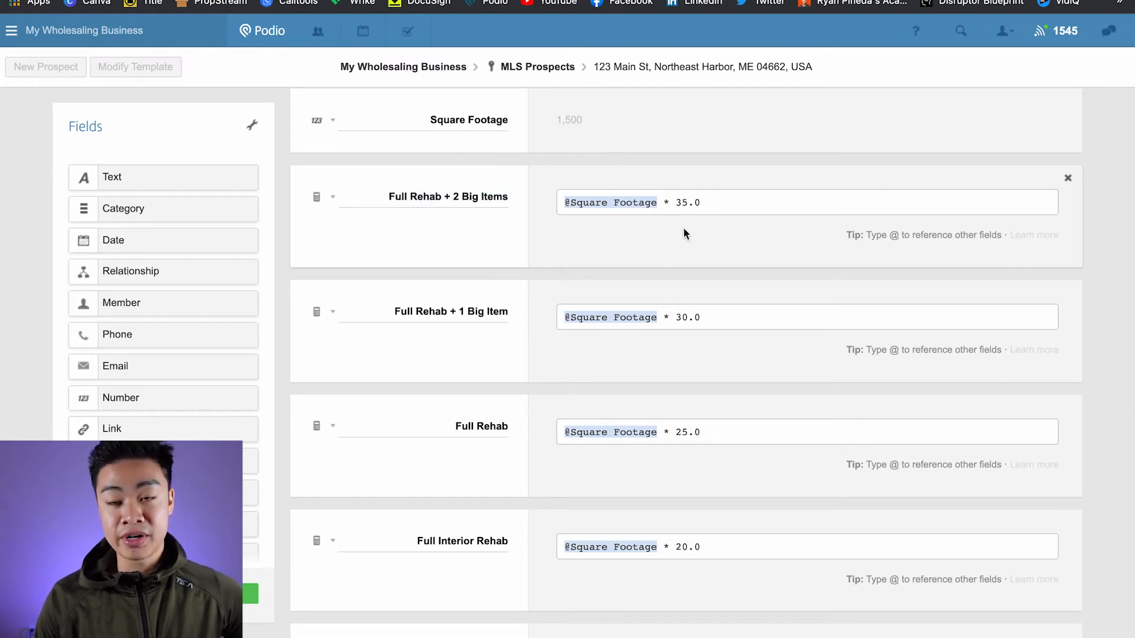
pyautogui.scroll(-1, 683, 230)
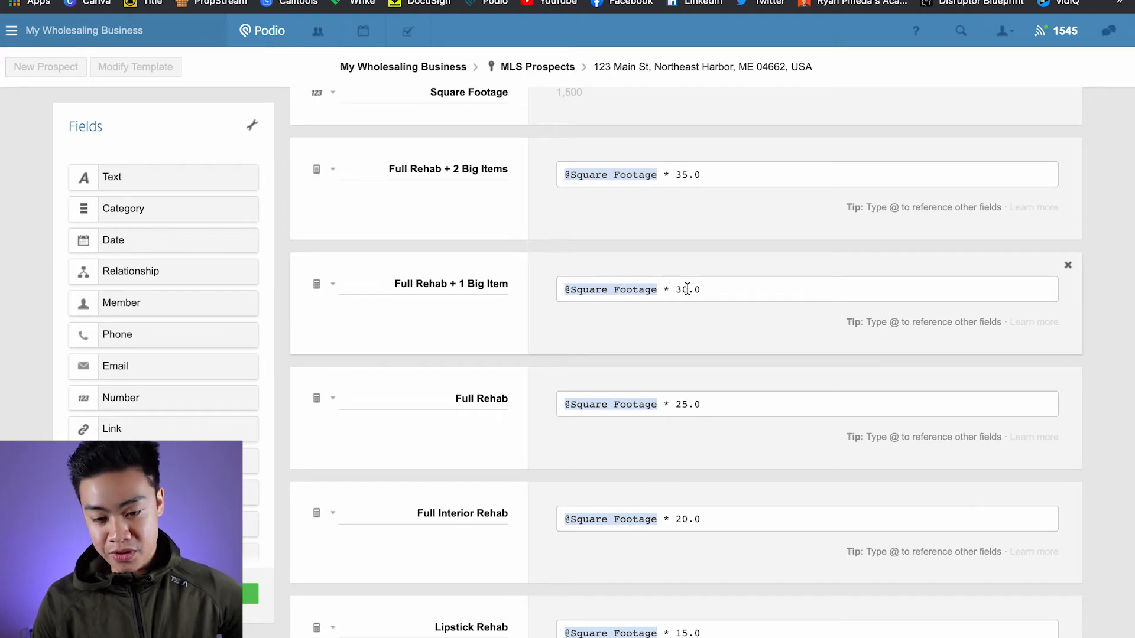
pyautogui.scroll(-5, 633, 317)
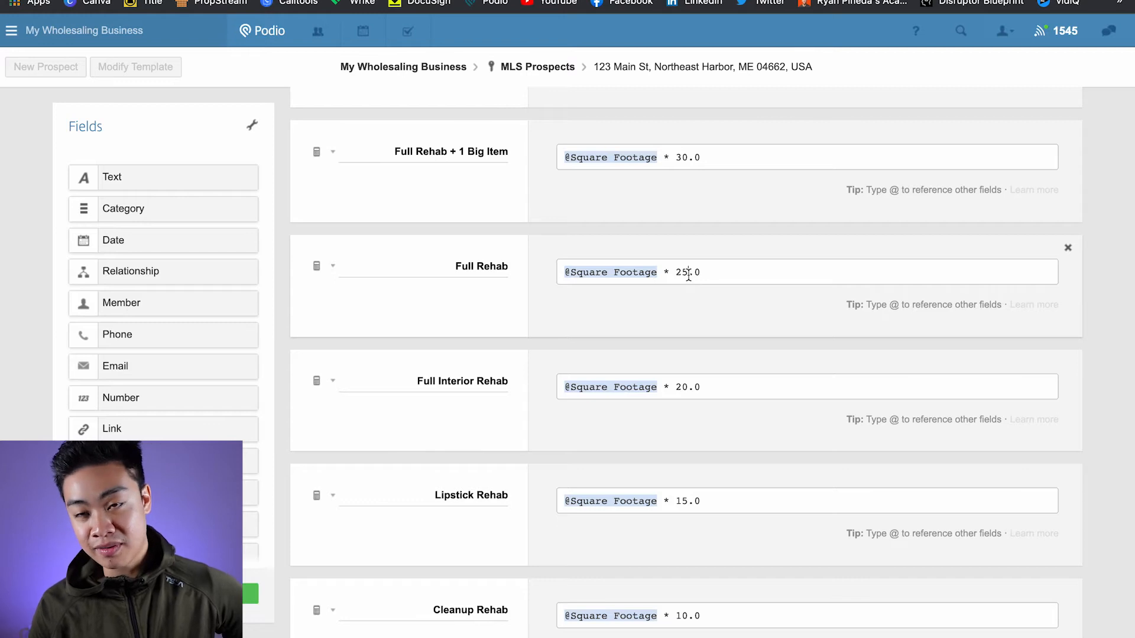
pyautogui.scroll(-4, 689, 274)
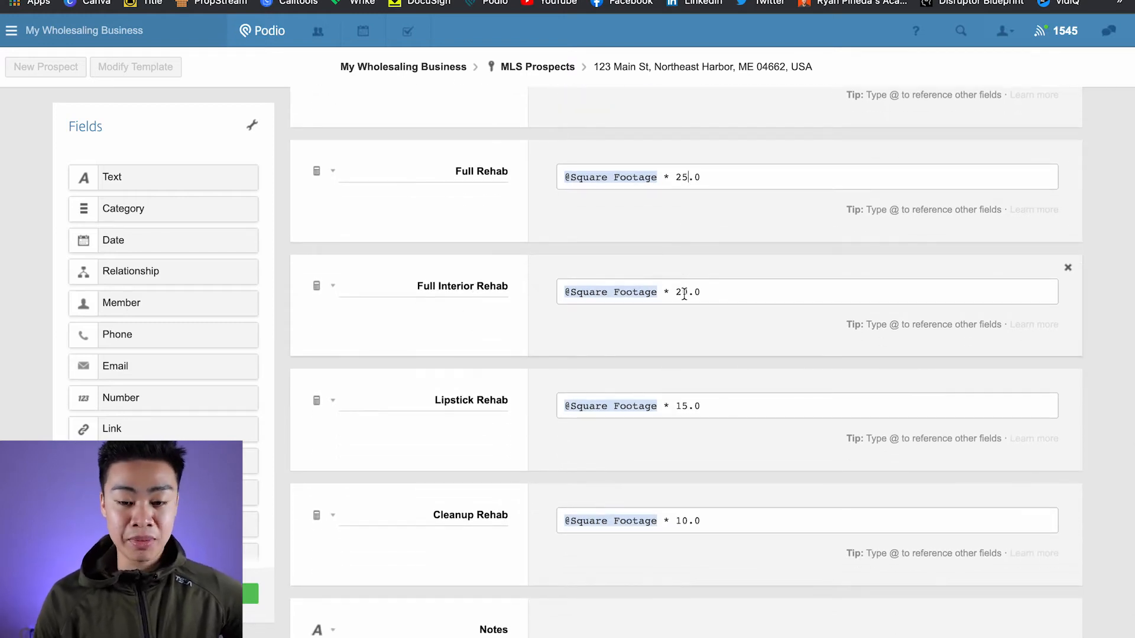
pyautogui.scroll(-3, 686, 296)
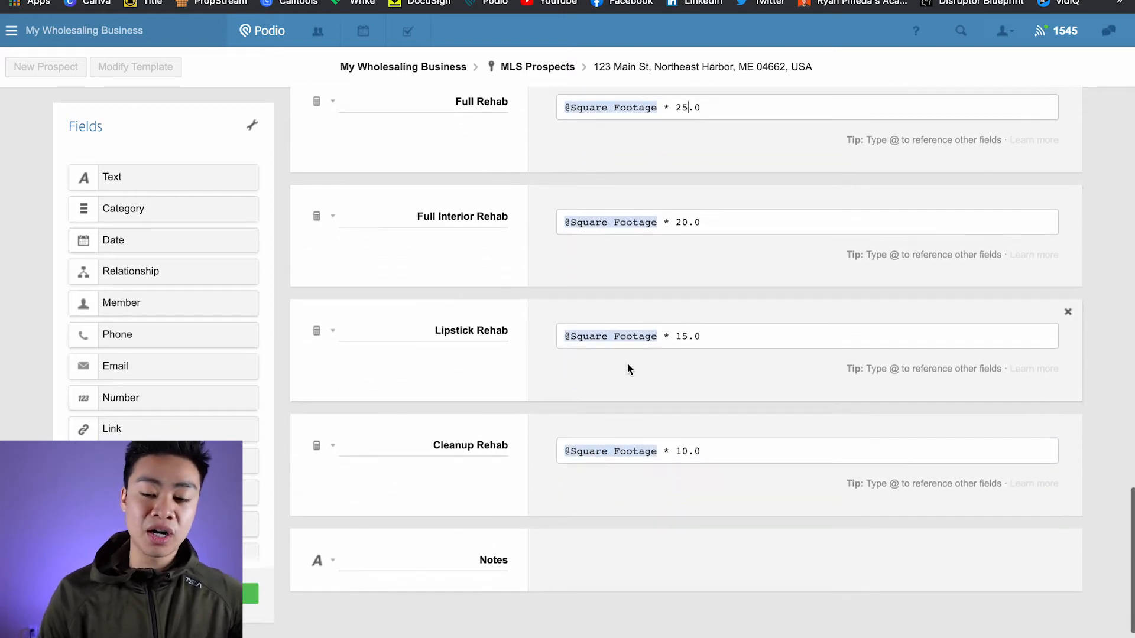
# Try editing the square footage multiplier in the Lipstick Rehab formula.
pyautogui.click(690, 335)
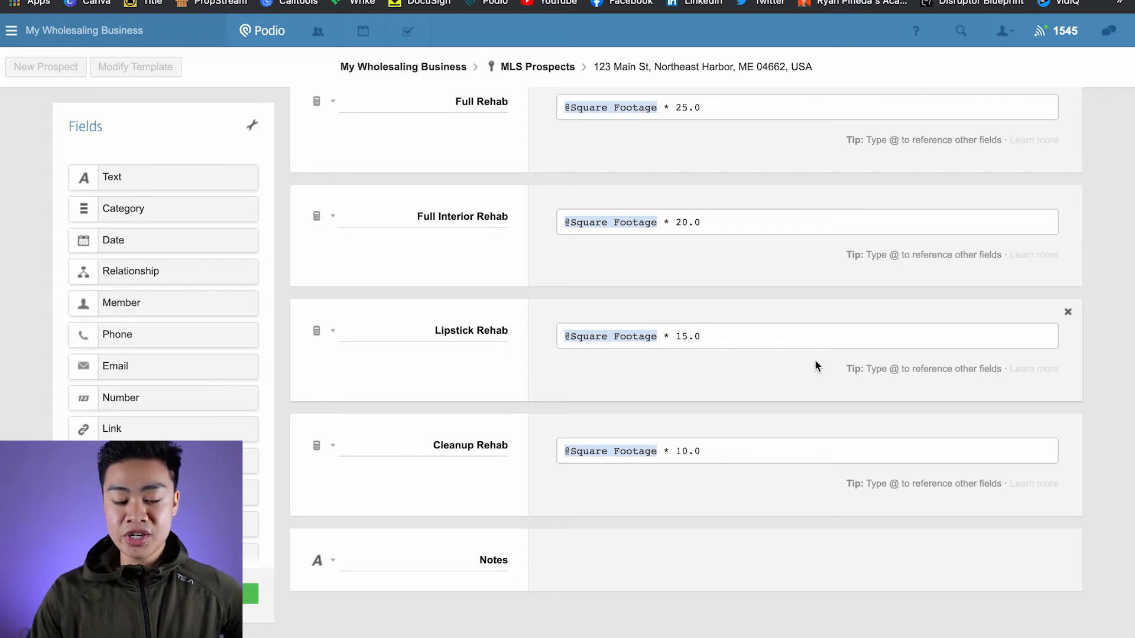
pyautogui.press('BackSpace')
pyautogui.write('05')
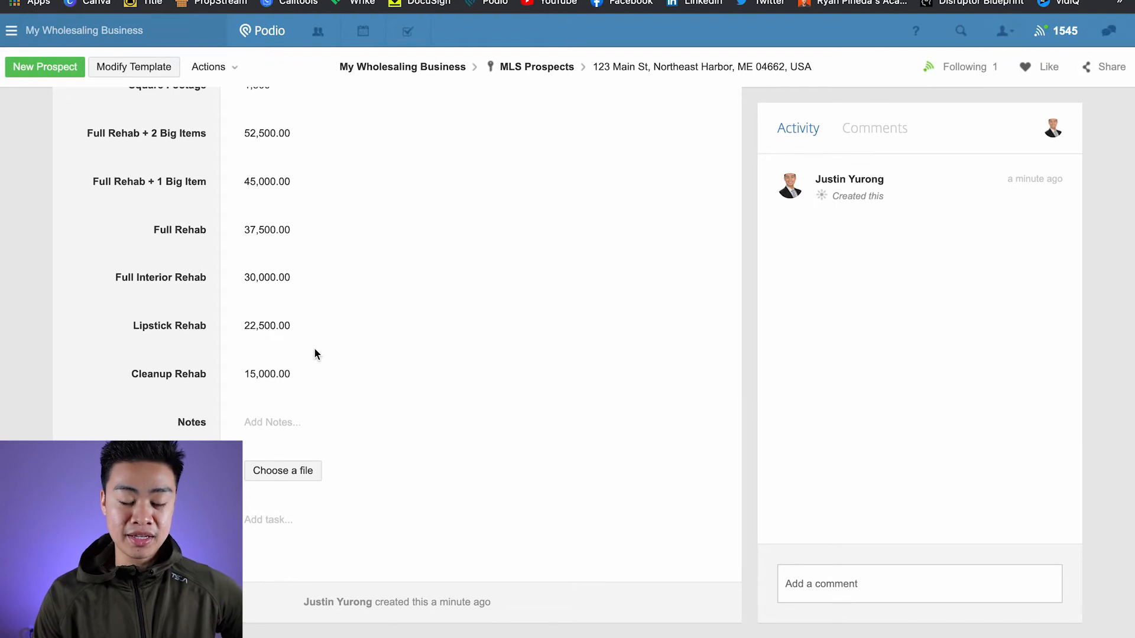
# Review the rehab estimates below Square Footage in the prospect record, starting with Full Rehab + 2 Big Items.
pyautogui.scroll(4, 314, 353)
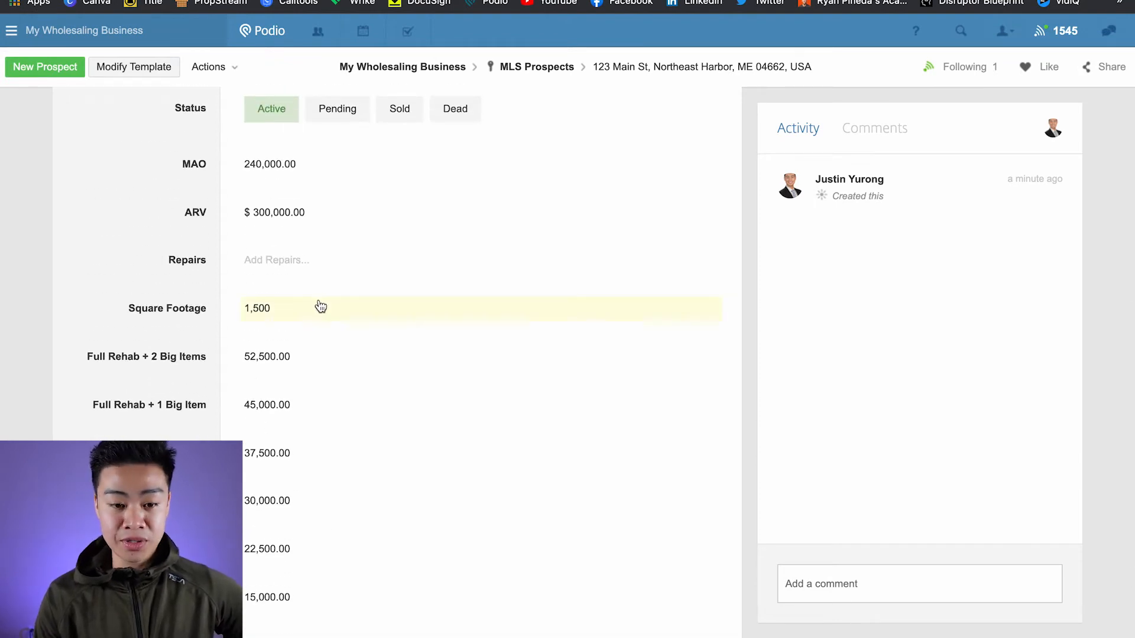
pyautogui.scroll(-1, 320, 305)
pyautogui.scroll(-1, 298, 320)
pyautogui.moveTo(240, 328); pyautogui.dragTo(350, 528)
pyautogui.click(88, 330)
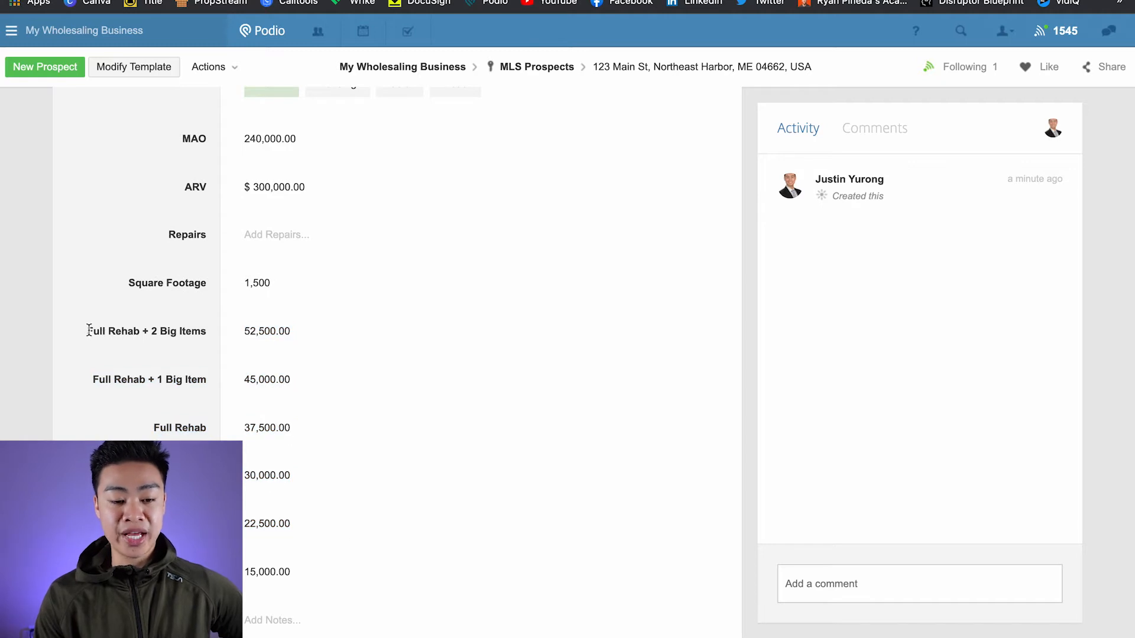
# Enter the Full Rehab + 2 Big Items estimate of 52500 as the MLS prospect's Repairs amount.
pyautogui.moveTo(88, 330); pyautogui.dragTo(267, 330)
pyautogui.click(282, 237)
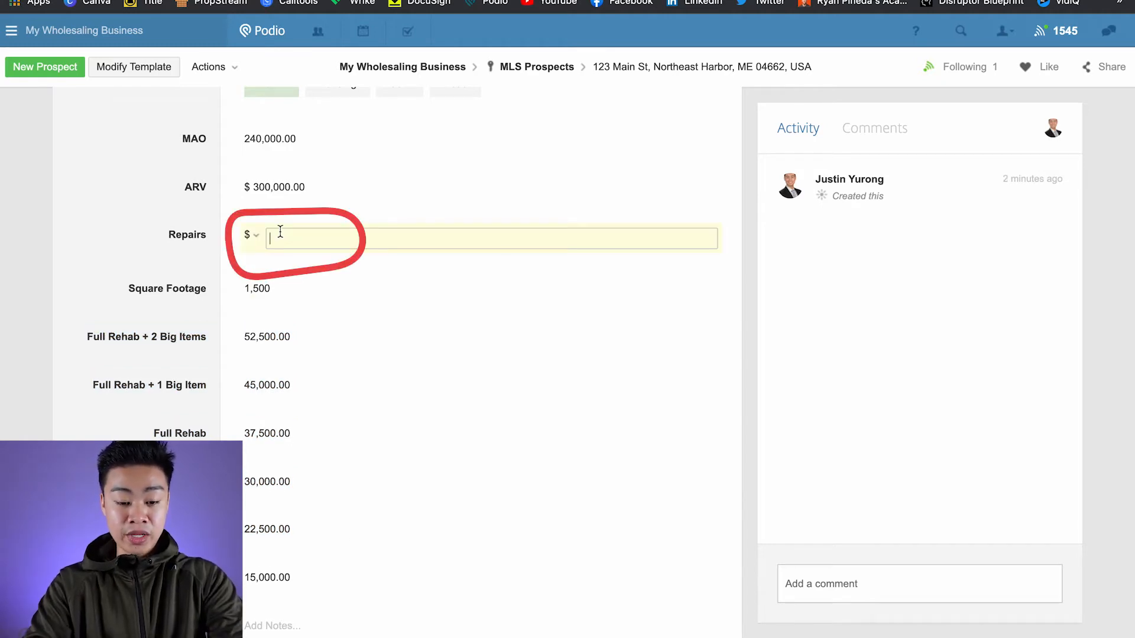
pyautogui.write('52500')
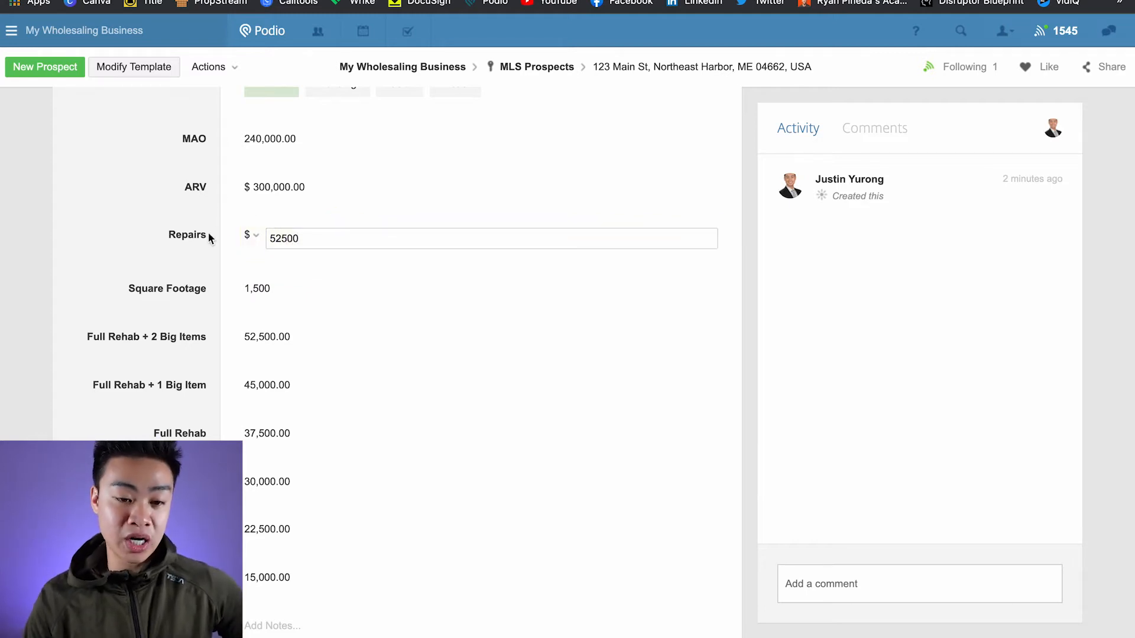
pyautogui.click(208, 234)
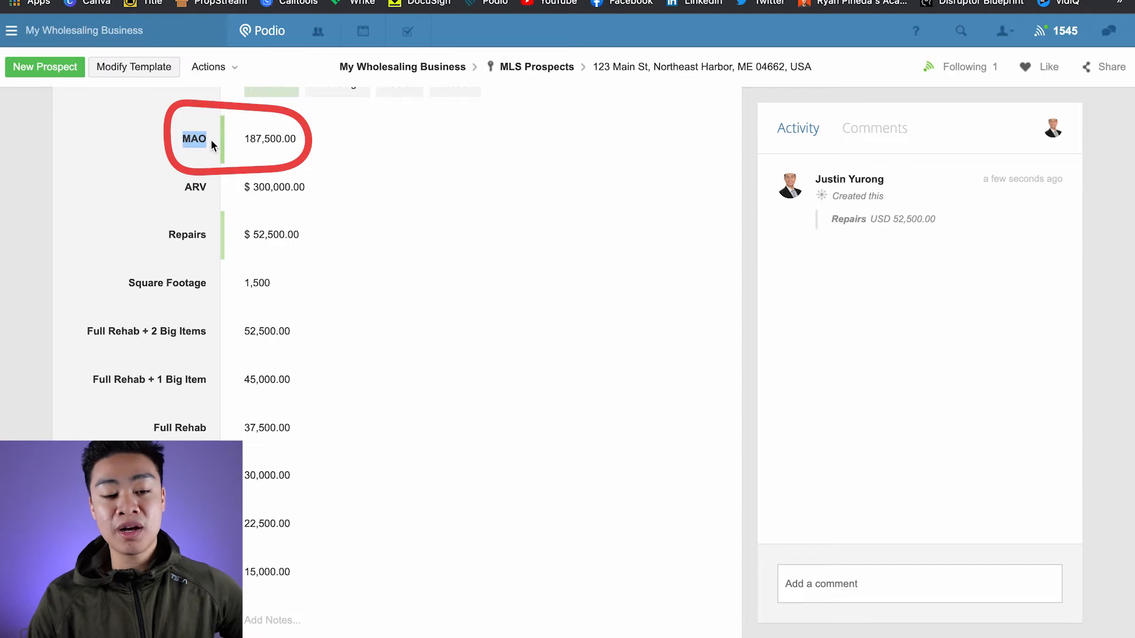
# Compare the prospect's MAO with its ARV and repairs, and examine the MAO formula in the app template.
pyautogui.click(266, 138)
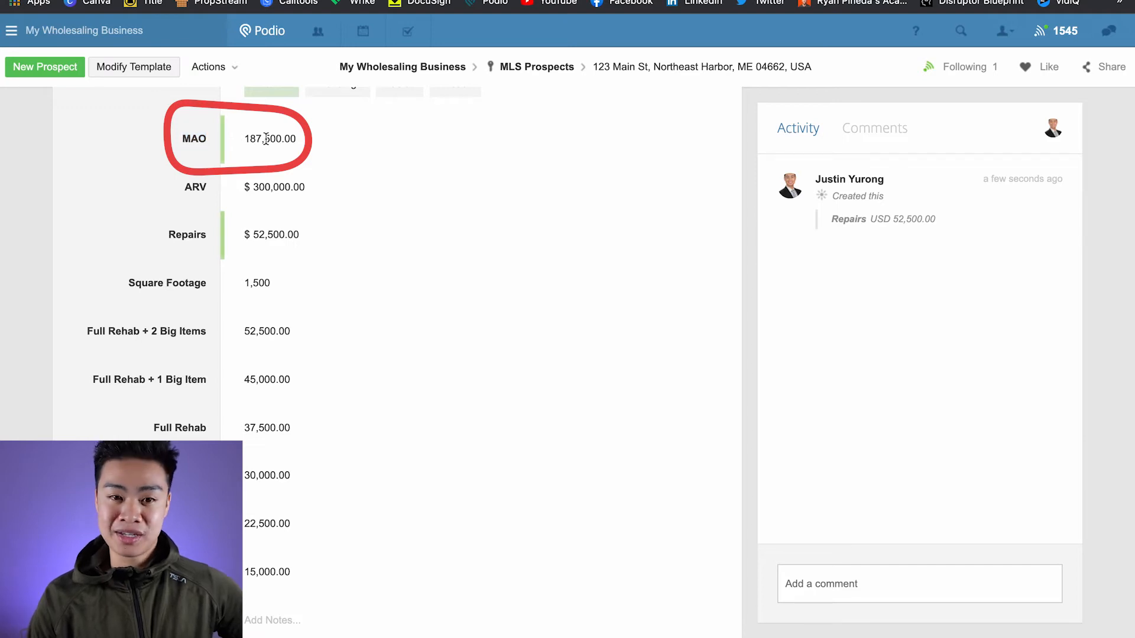
pyautogui.click(278, 239)
pyautogui.click(272, 188)
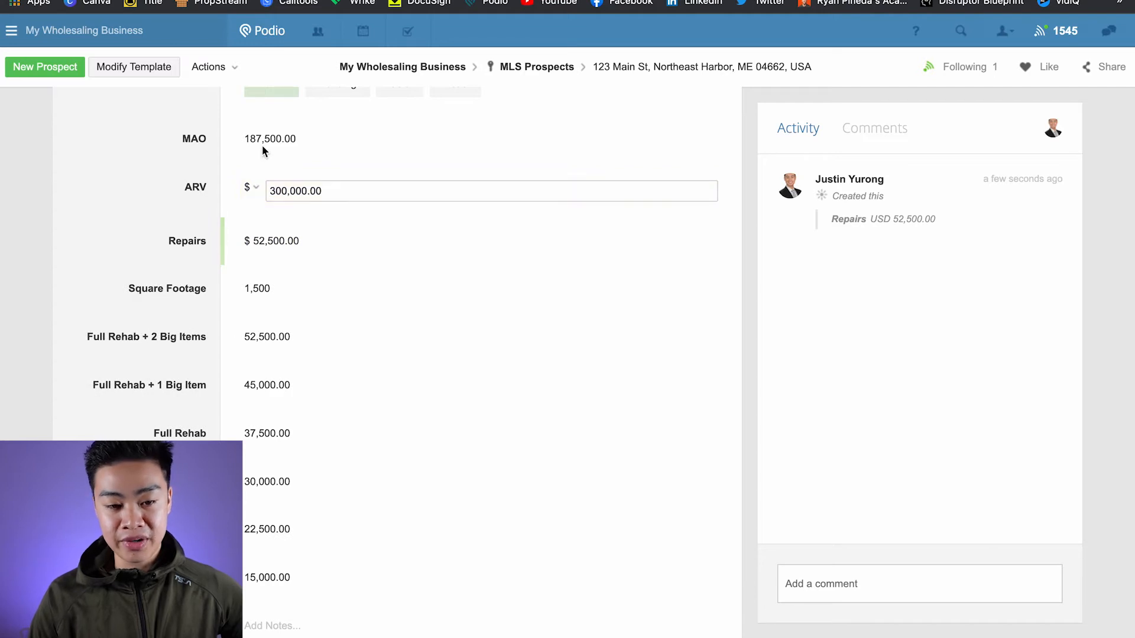
pyautogui.click(262, 146)
pyautogui.scroll(1, 228, 167)
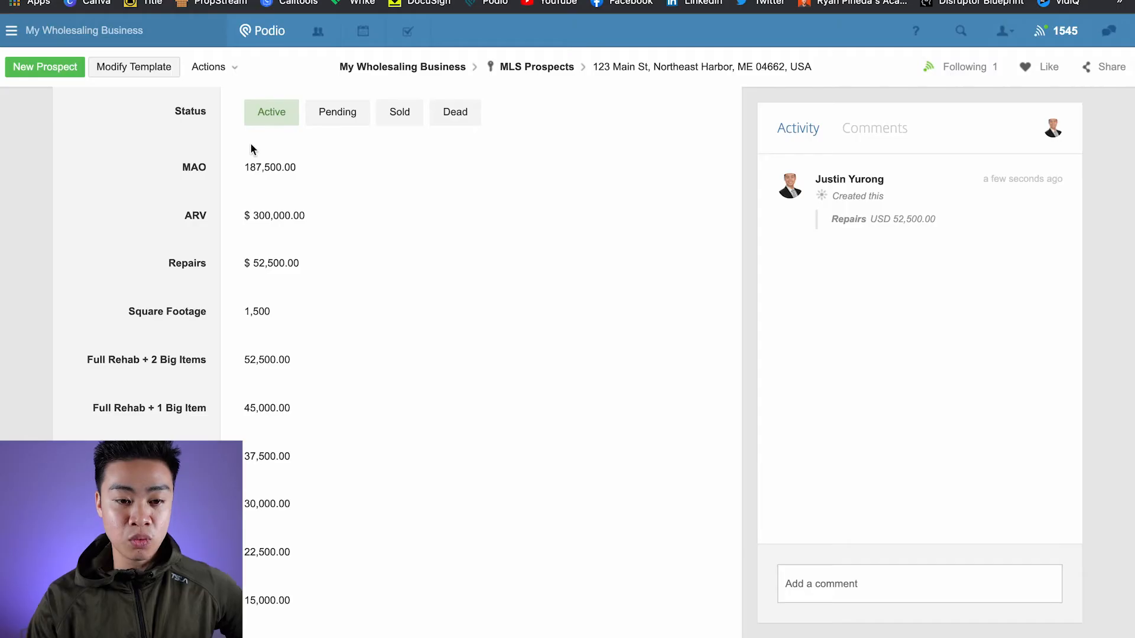
pyautogui.click(152, 75)
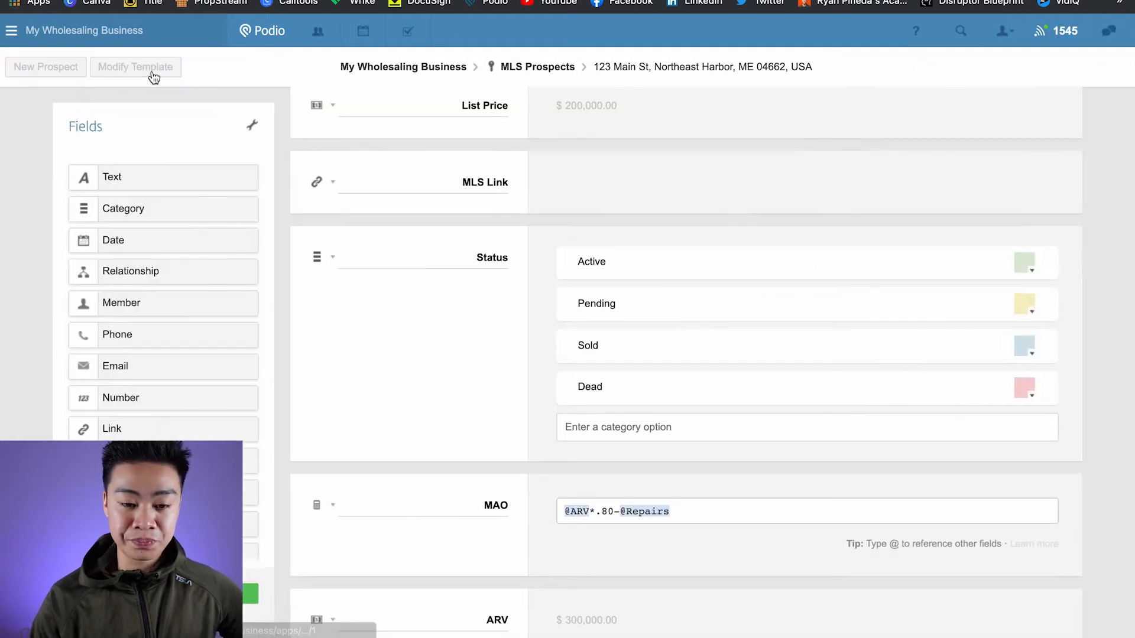
pyautogui.scroll(-3, 451, 307)
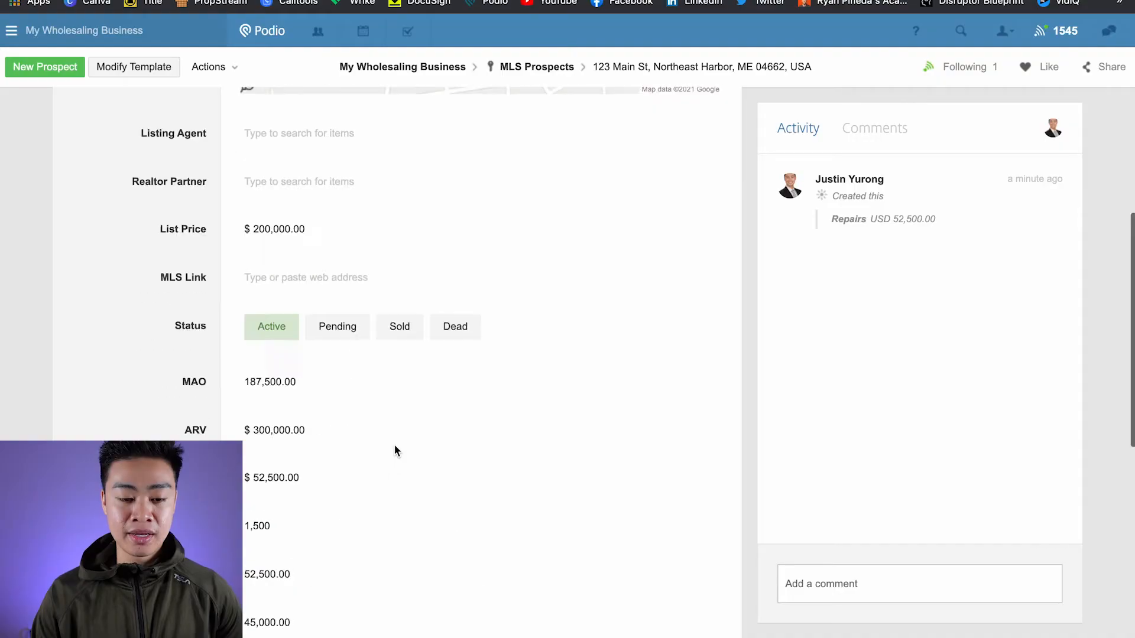
# Add the comment "texted agent offer of 100k" to the MLS prospect.
pyautogui.scroll(-10, 394, 445)
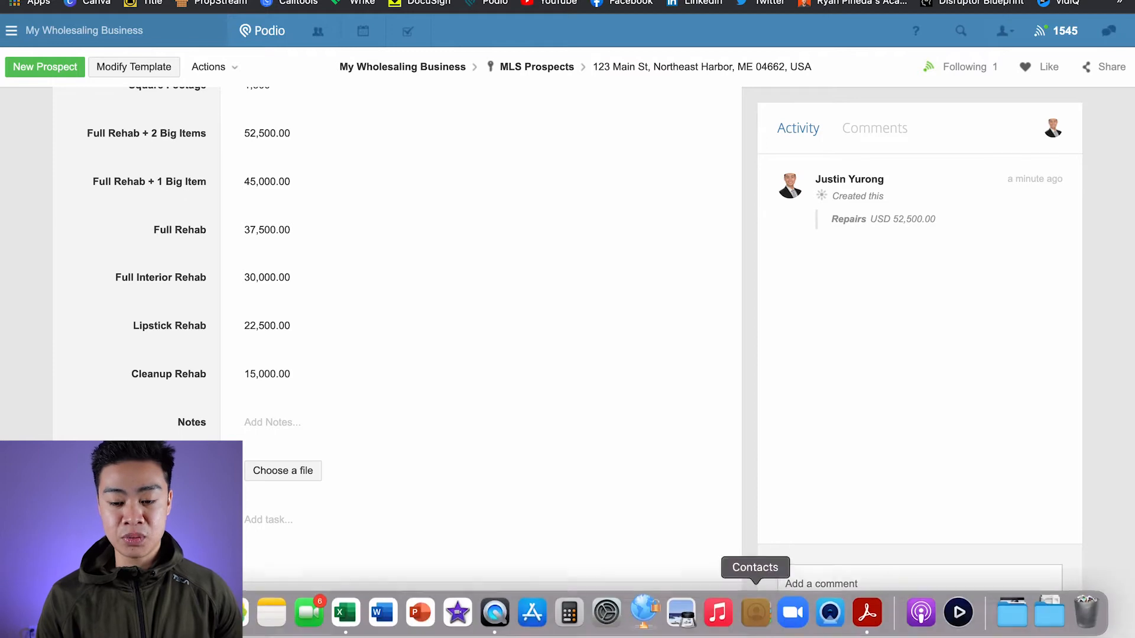
pyautogui.click(795, 575)
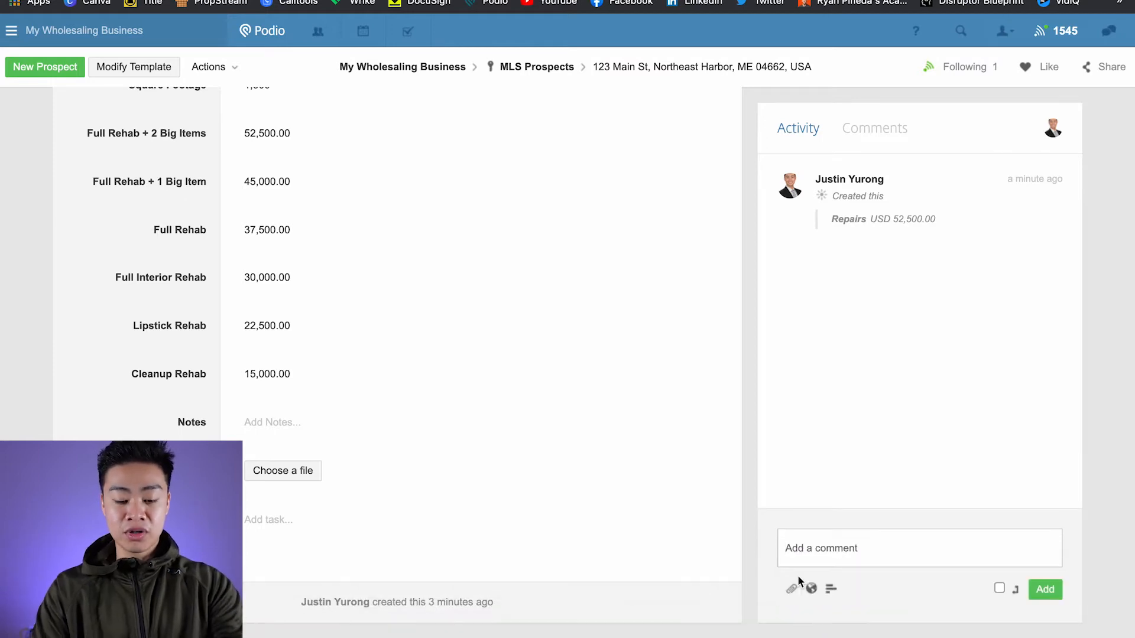
pyautogui.write('texted agent offer of 100k')
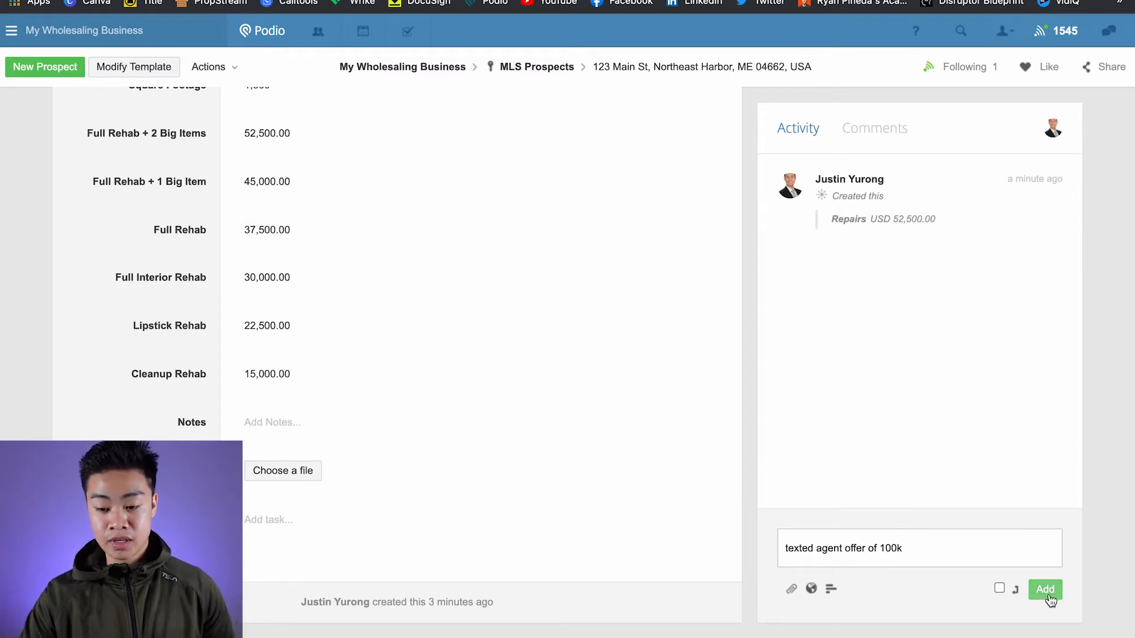
pyautogui.click(1048, 593)
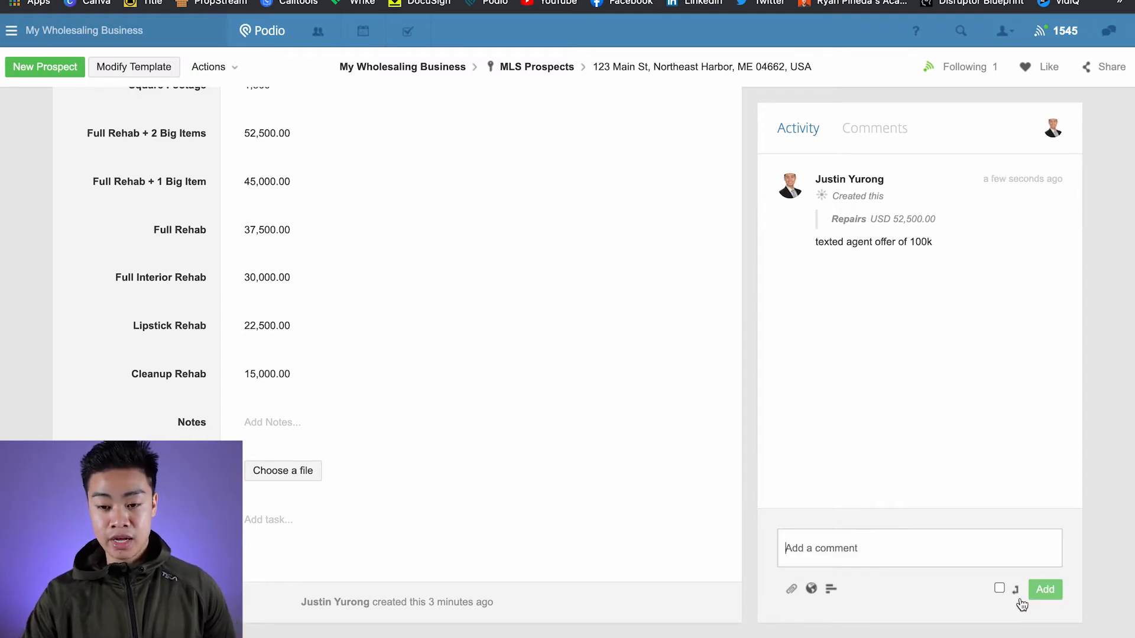
# Create a task "Follow up with agent on offer" on the prospect, due this Friday (12/10/2021).
pyautogui.click(268, 520)
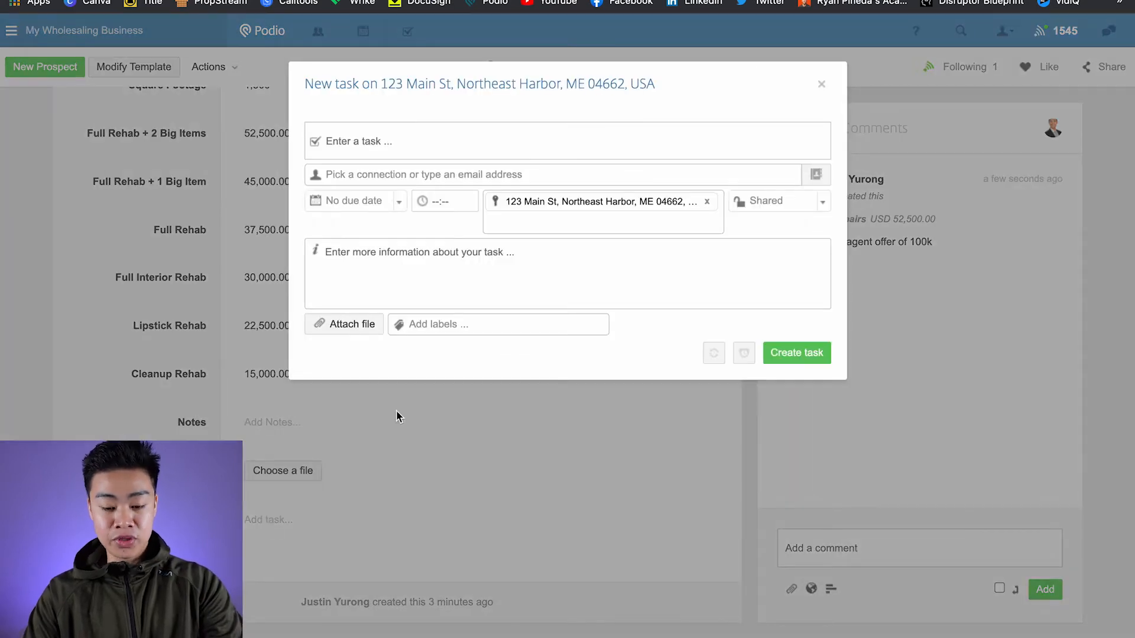
pyautogui.write('Follow up with agent on offer')
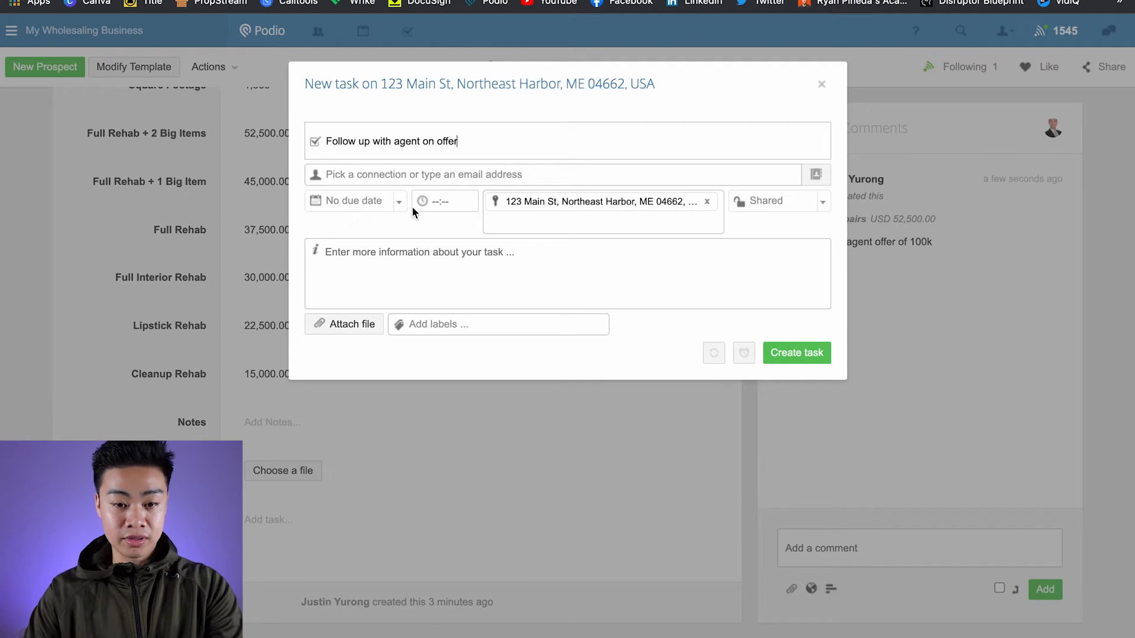
pyautogui.click(350, 200)
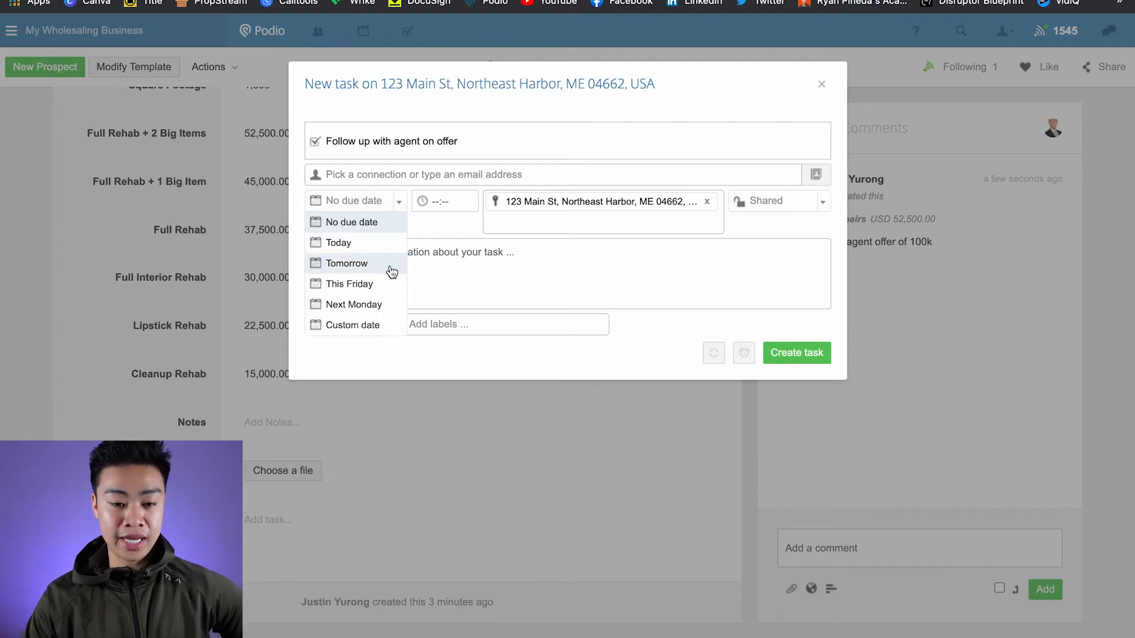
pyautogui.click(376, 285)
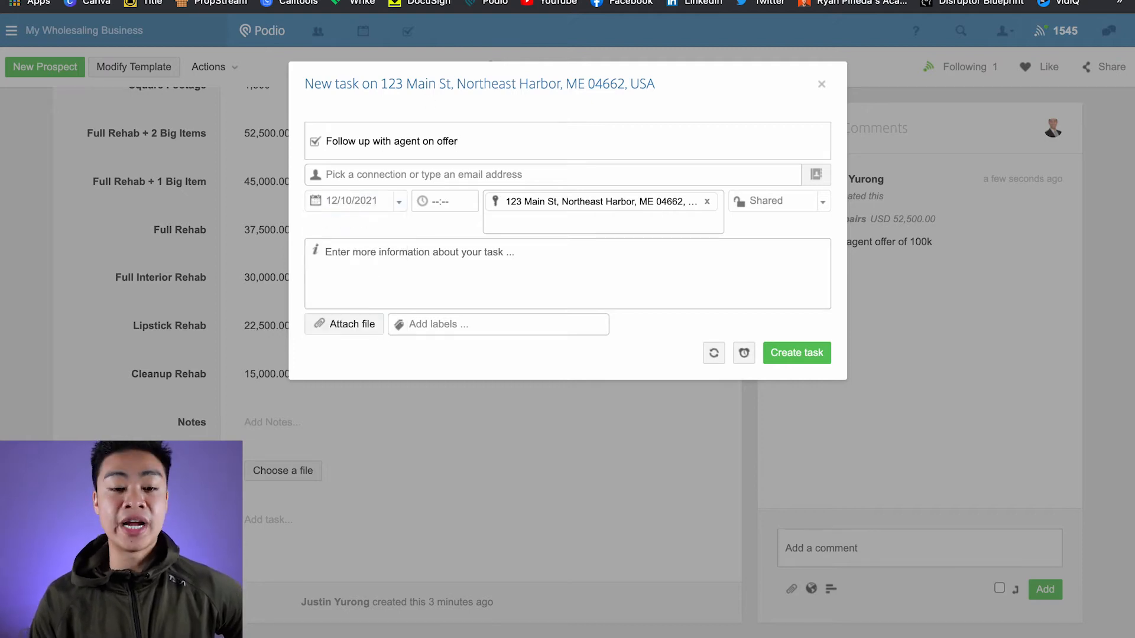
pyautogui.click(784, 354)
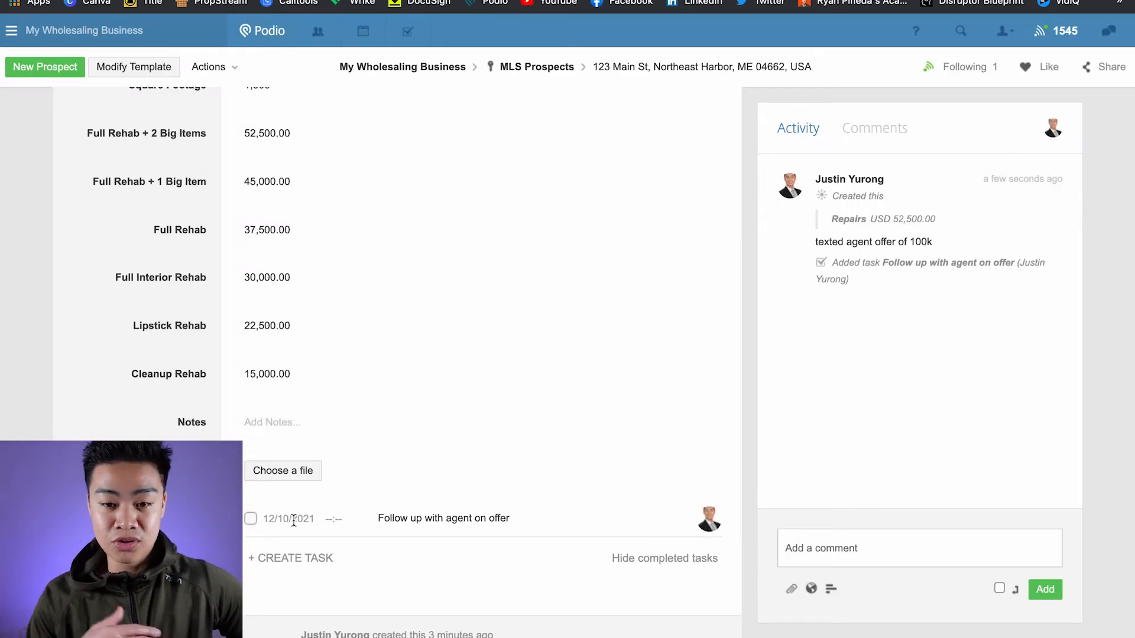
# Start a new lead in the workspace's Leads app and choose the existing contact as its seller.
pyautogui.scroll(10, 610, 309)
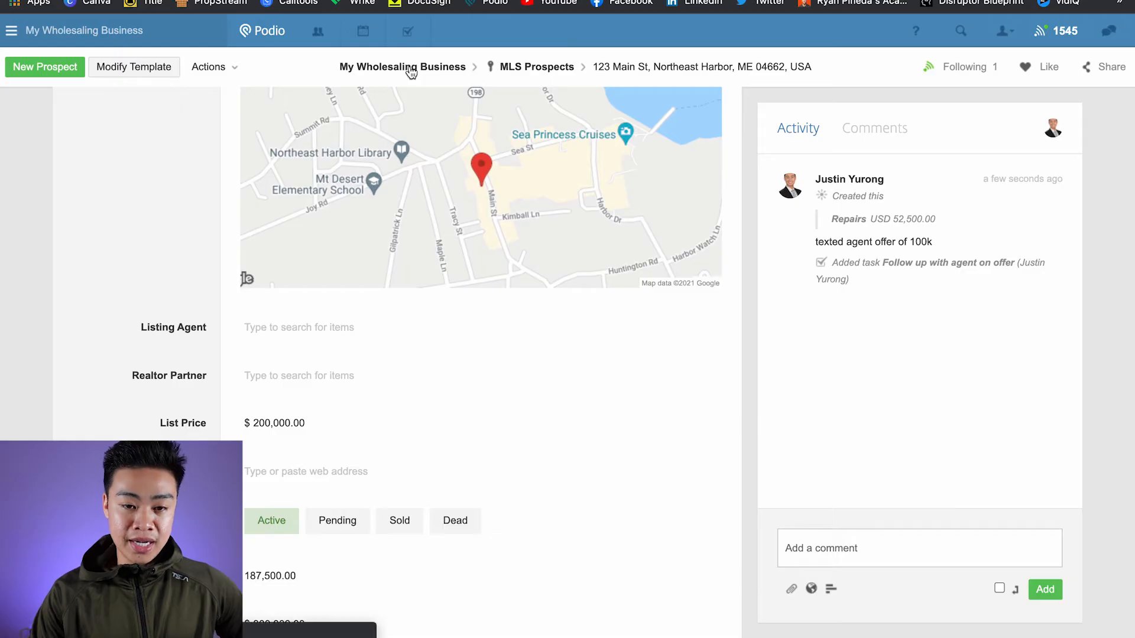
pyautogui.click(410, 70)
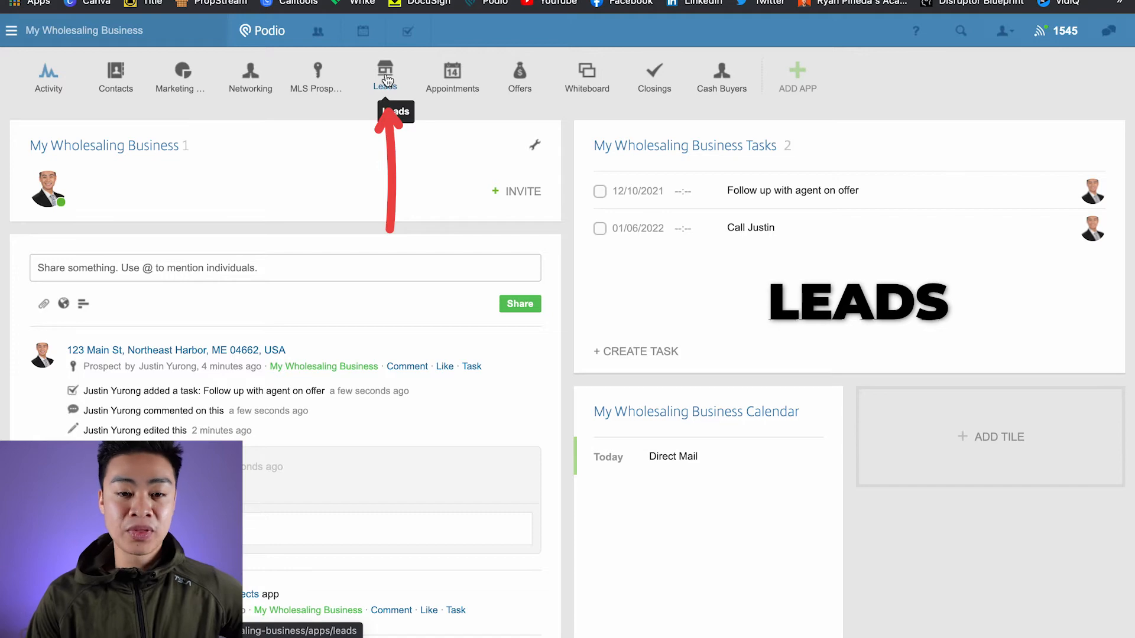
pyautogui.click(389, 81)
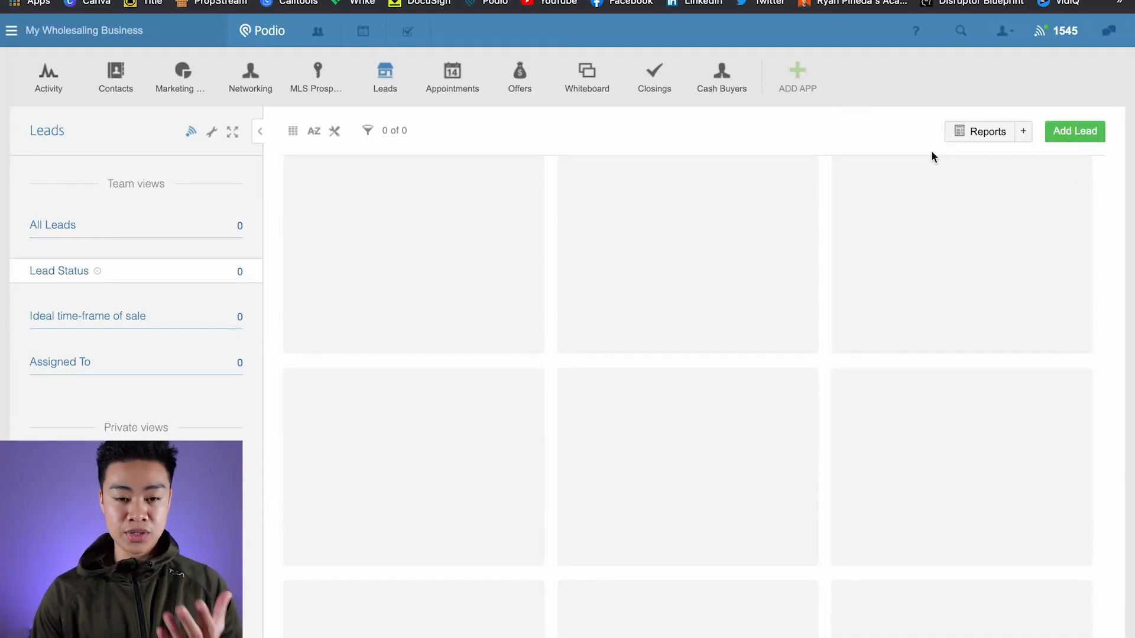
pyautogui.click(1054, 136)
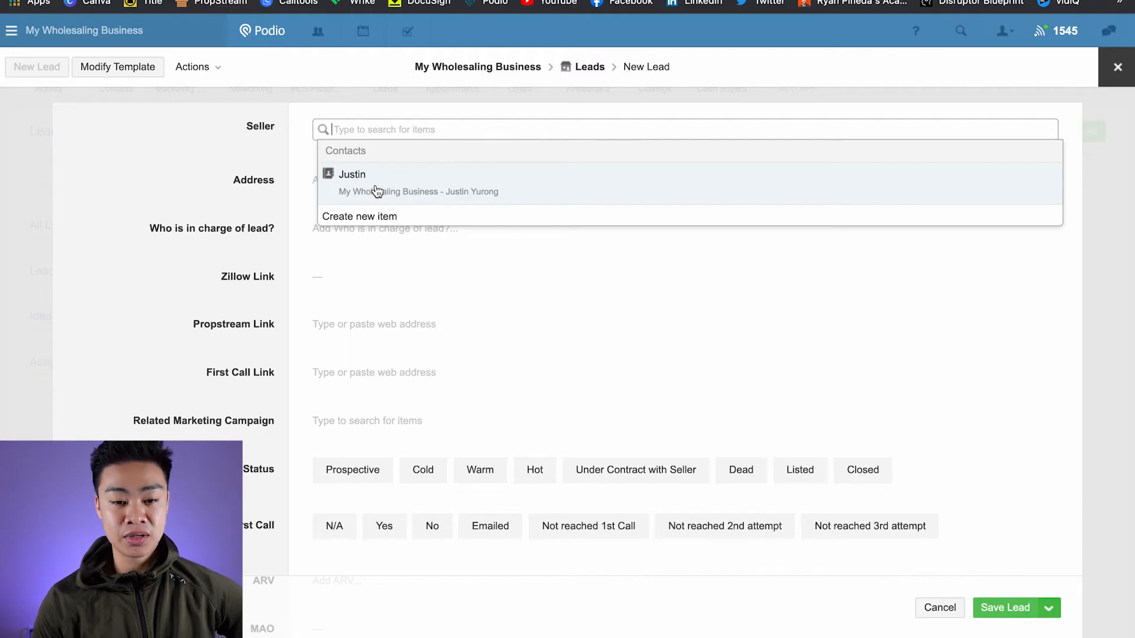
pyautogui.click(375, 189)
pyautogui.click(253, 124)
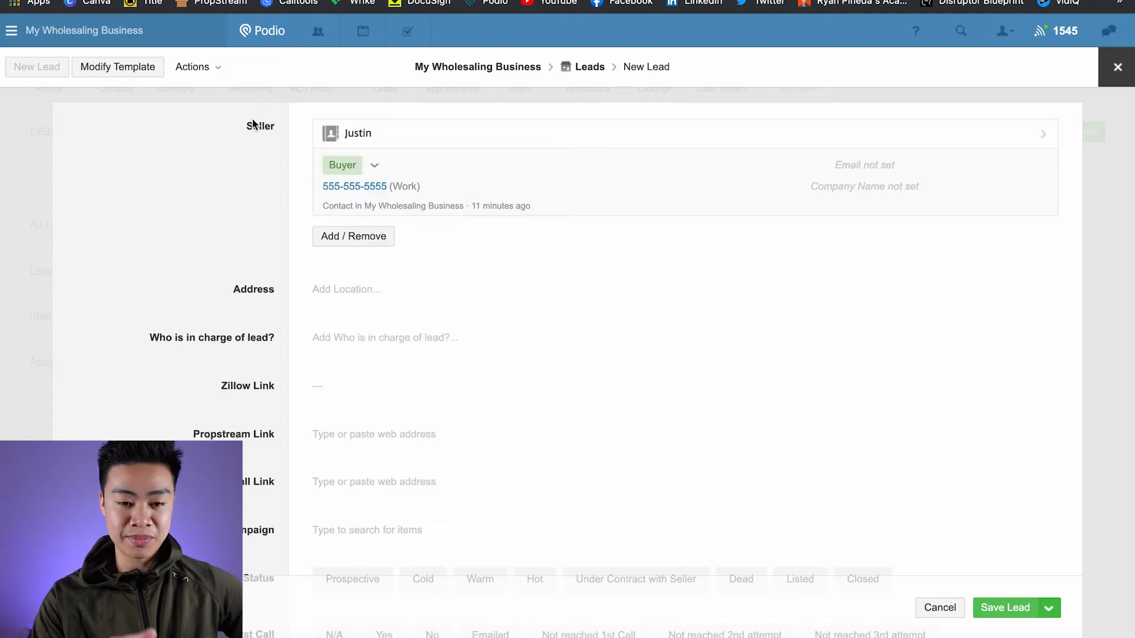
# Fill in the new lead's Address field with the property's street address.
pyautogui.scroll(-3, 253, 124)
pyautogui.scroll(2, 357, 223)
pyautogui.click(361, 255)
pyautogui.write('123 ma')
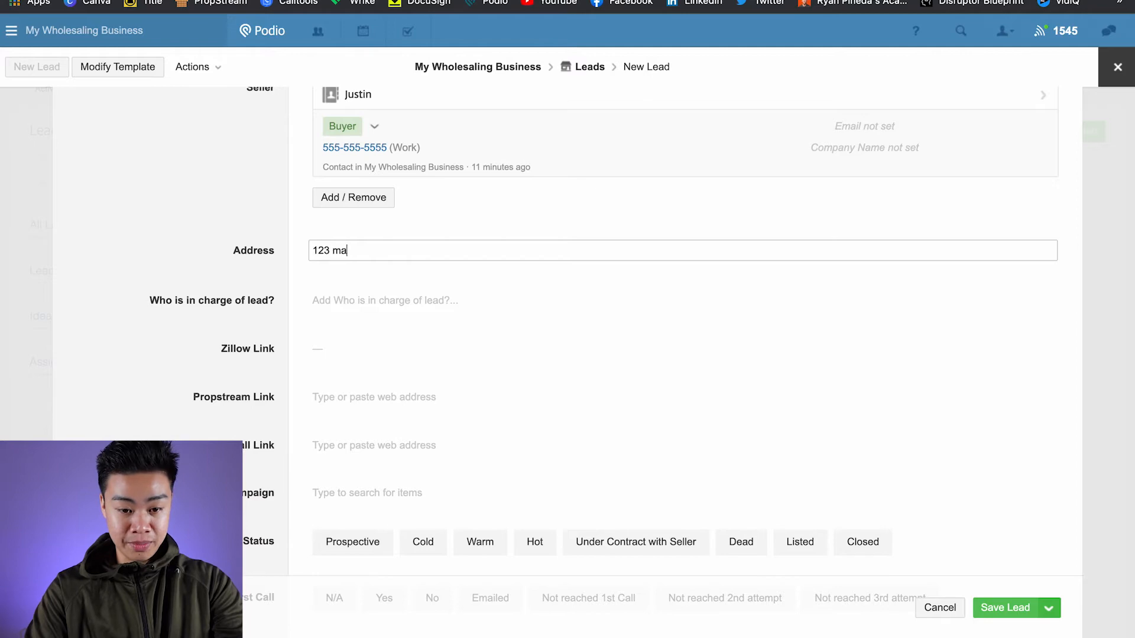
pyautogui.write('in s')
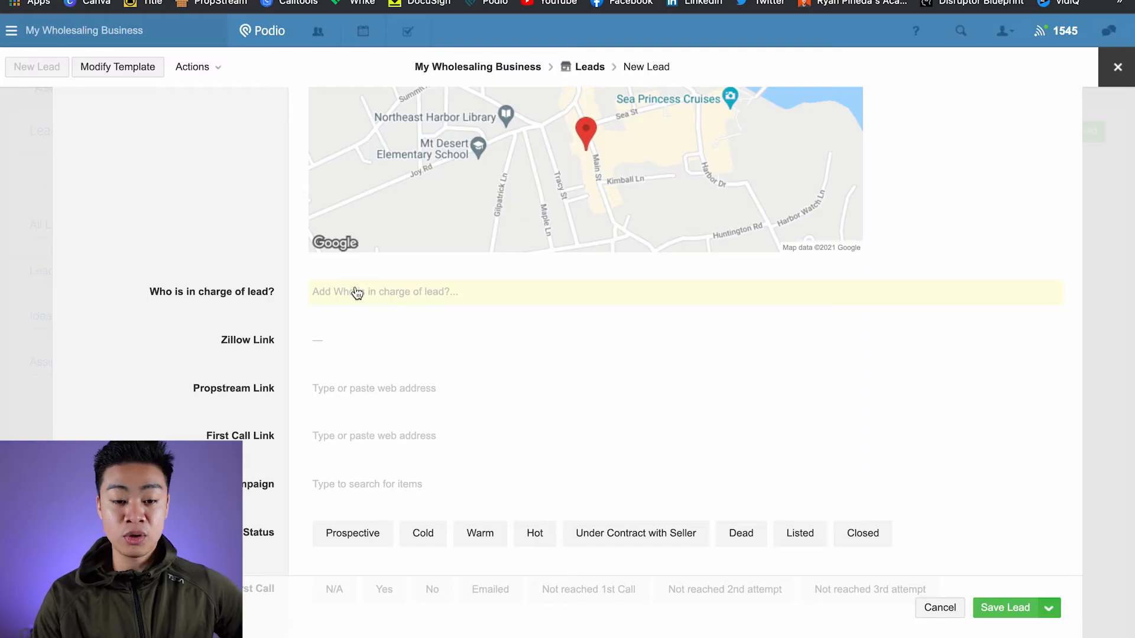
# Assign the workspace owner as the member in charge of the new lead.
pyautogui.click(357, 294)
pyautogui.click(398, 338)
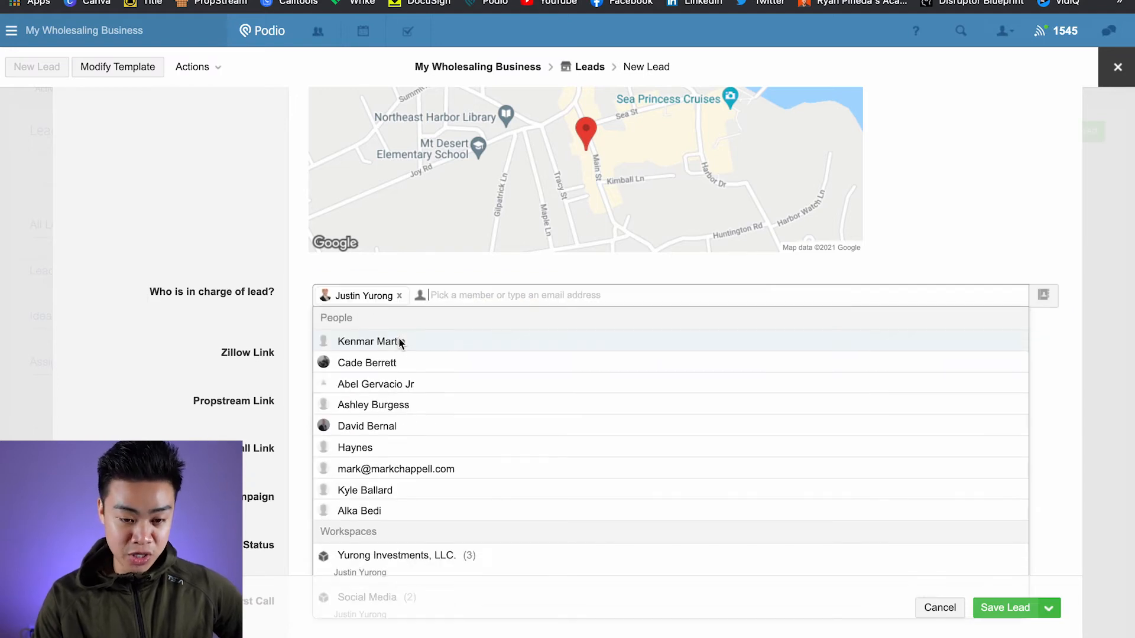
pyautogui.click(205, 208)
# Examine the new lead's Zillow Link, Propstream Link and First Call Link fields.
pyautogui.scroll(-4, 205, 207)
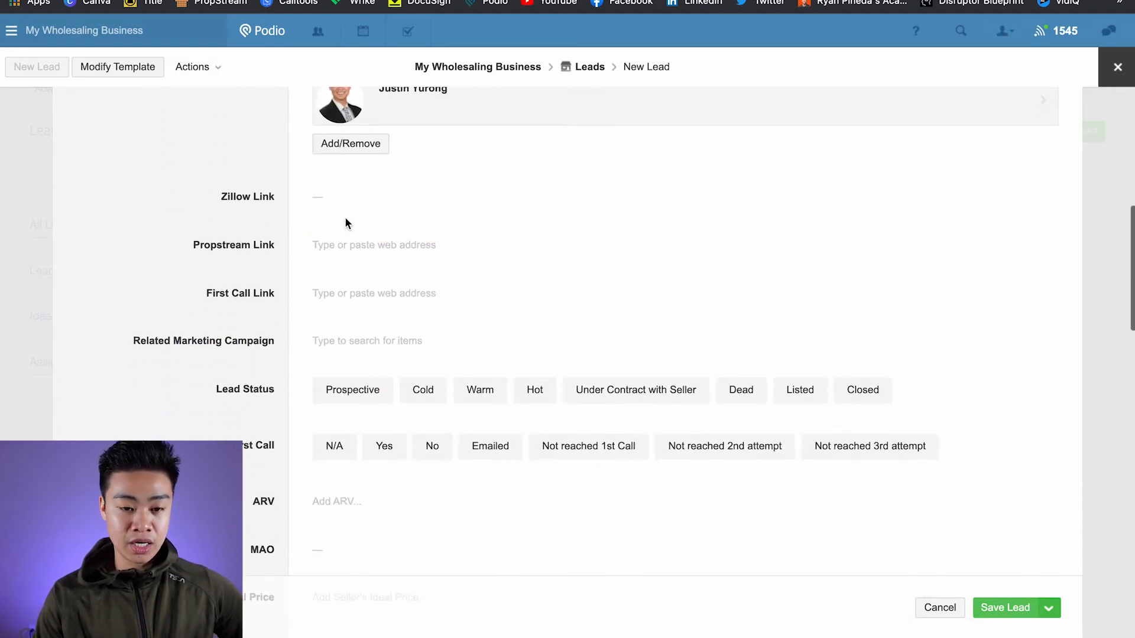
pyautogui.scroll(5, 308, 239)
pyautogui.scroll(2, 390, 236)
pyautogui.scroll(-2, 396, 235)
pyautogui.scroll(-2, 354, 296)
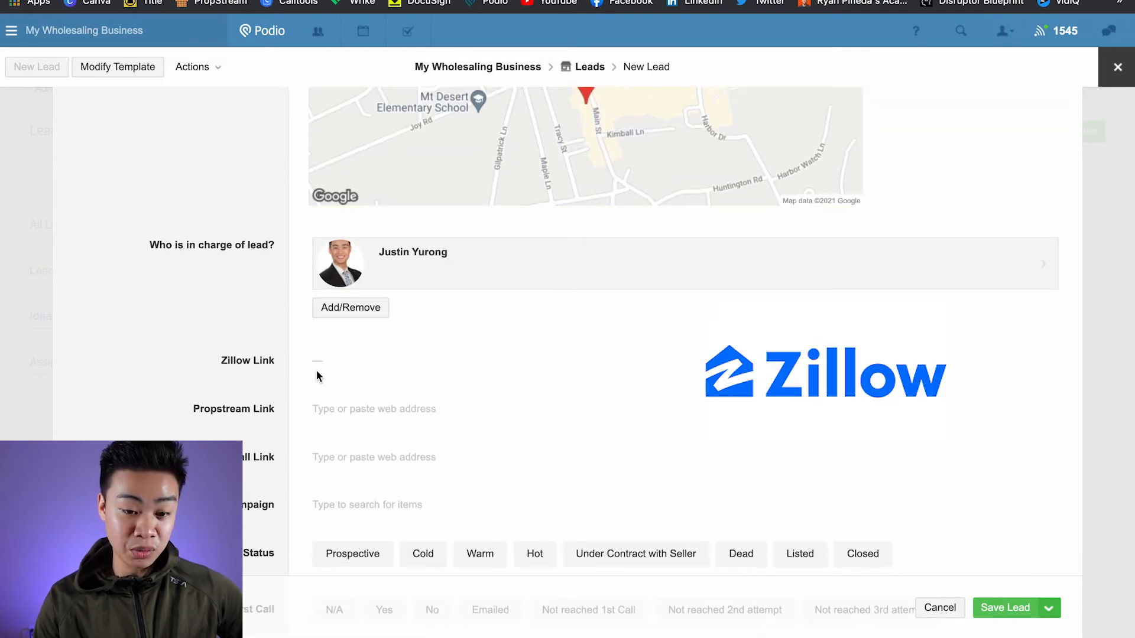
pyautogui.scroll(-3, 317, 354)
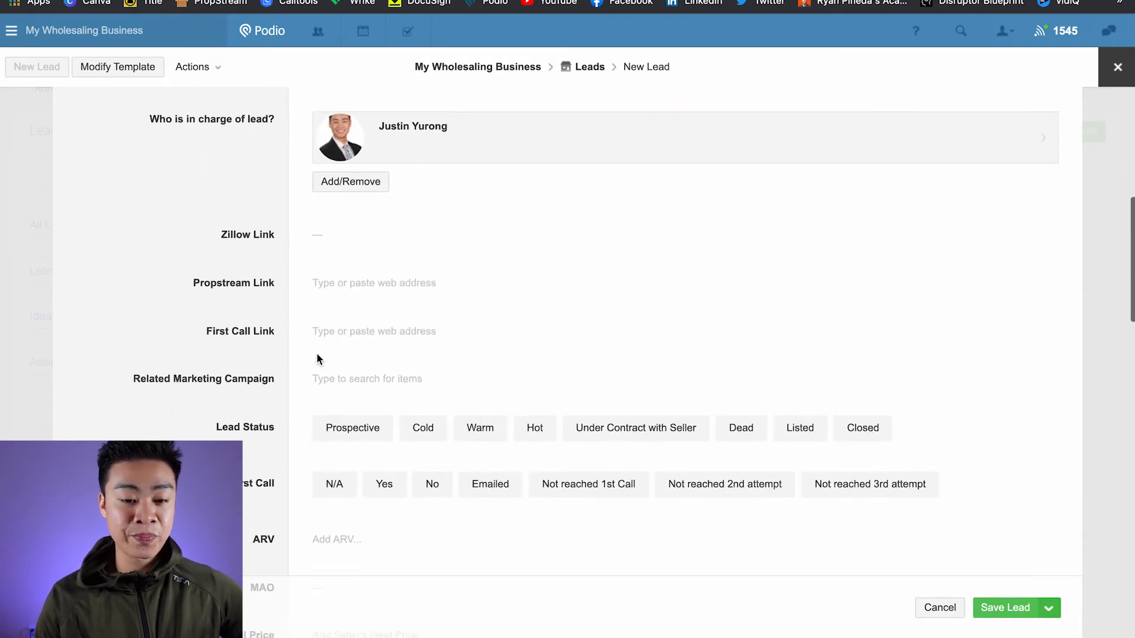
pyautogui.click(402, 284)
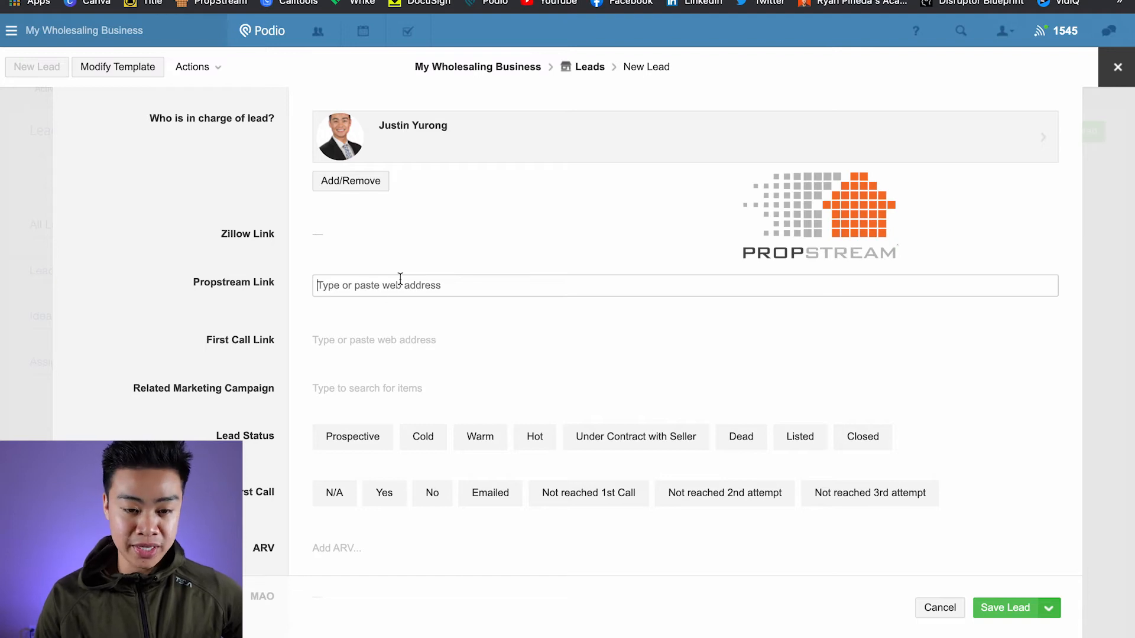
pyautogui.scroll(-1, 348, 302)
pyautogui.click(347, 325)
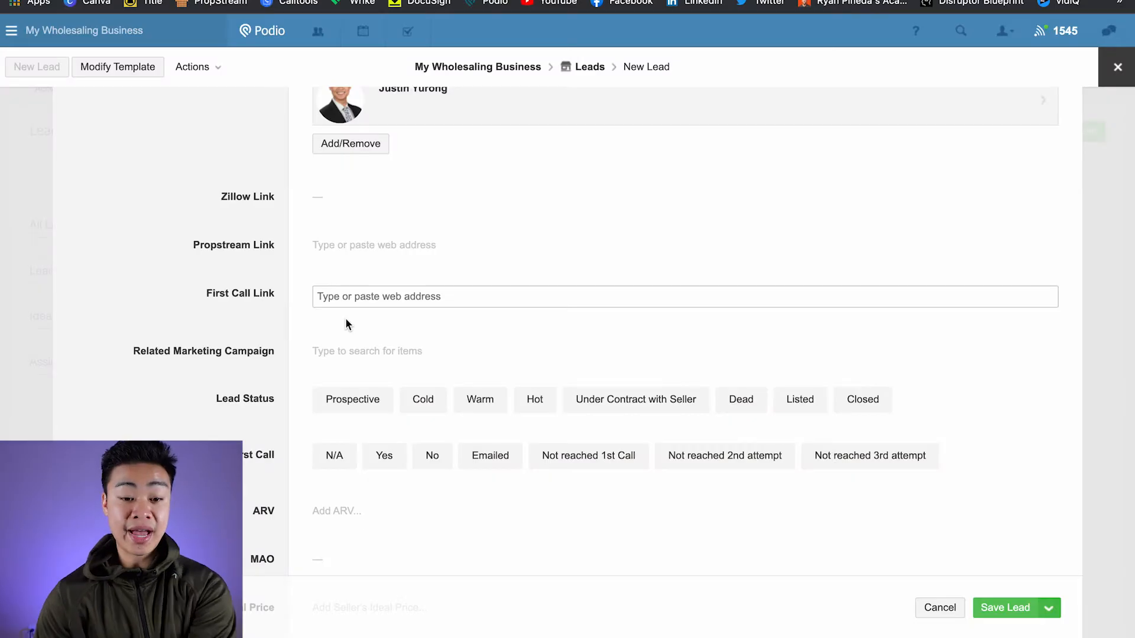
pyautogui.scroll(-1, 349, 325)
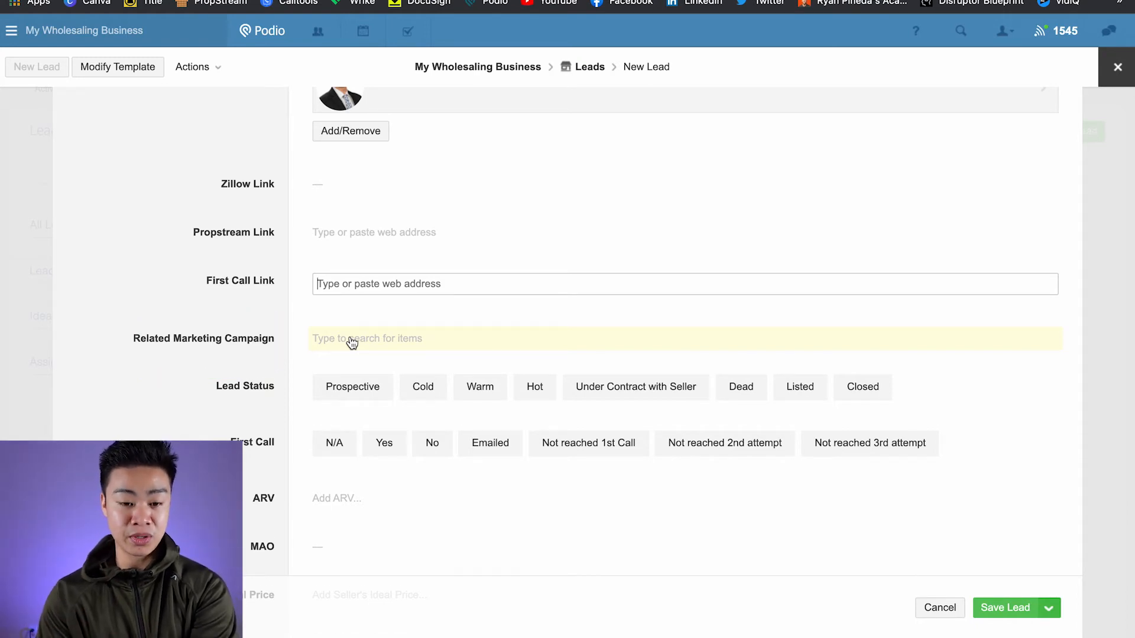
# Link the Direct Mail campaign to the new lead as its Related Marketing Campaign.
pyautogui.click(352, 342)
pyautogui.scroll(-3, 240, 299)
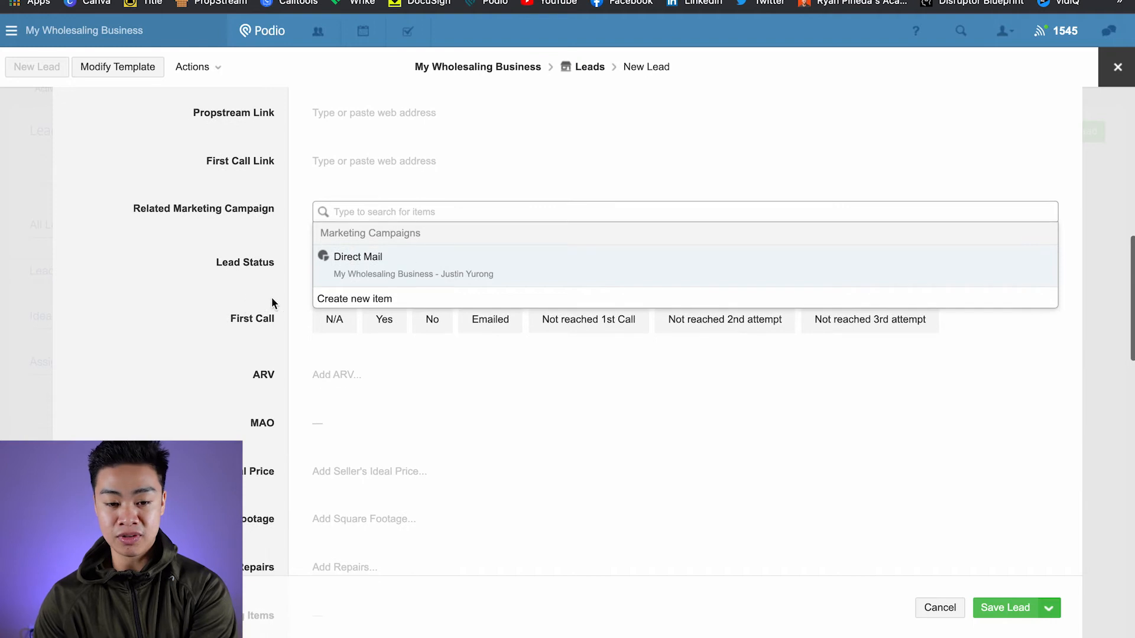
pyautogui.click(385, 277)
pyautogui.click(253, 172)
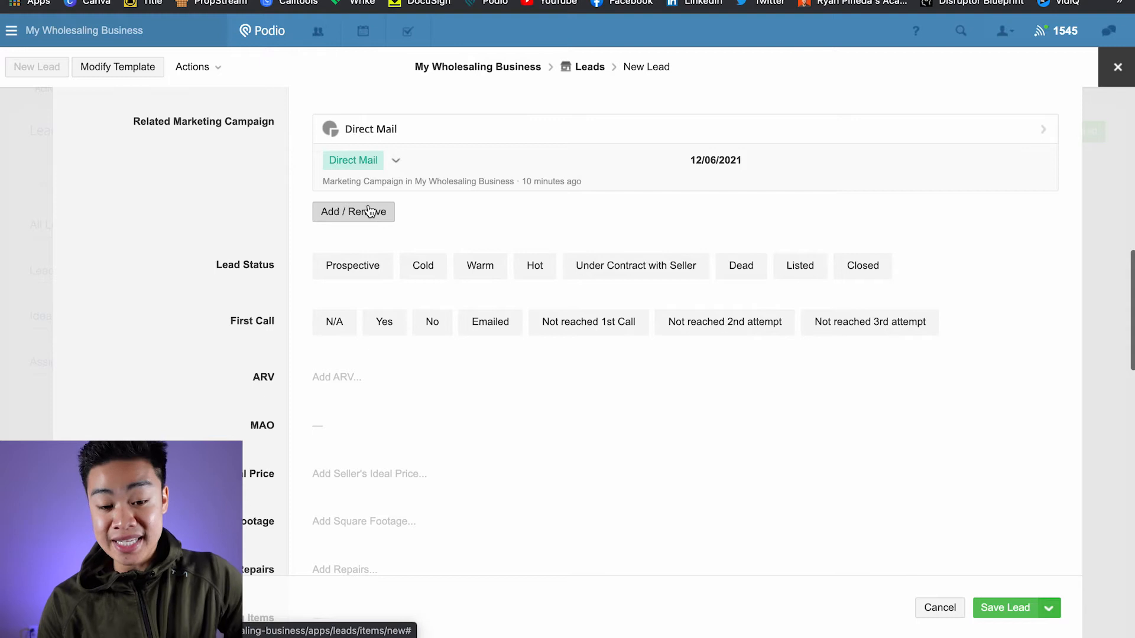
# Set the new lead's Lead Status to Hot.
pyautogui.scroll(-1, 369, 212)
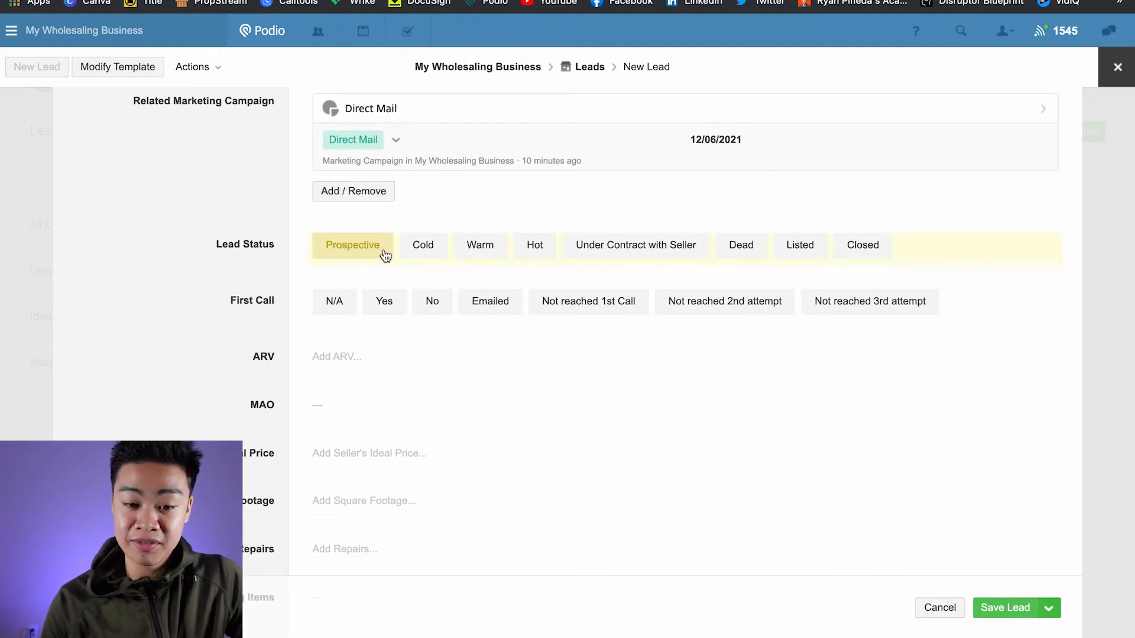
pyautogui.click(426, 253)
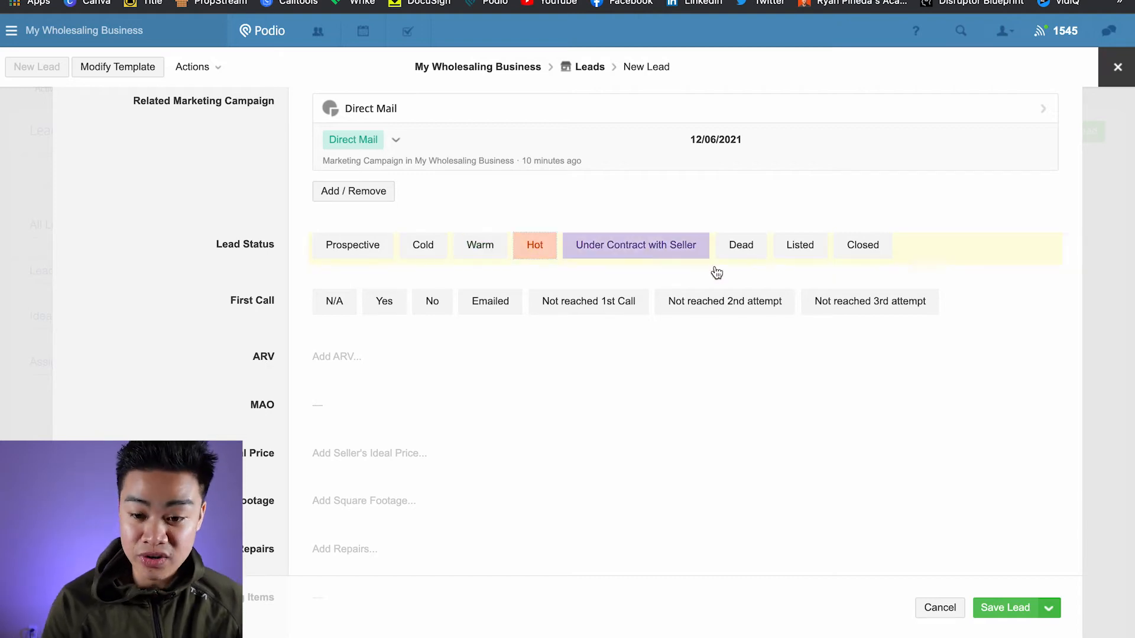
pyautogui.click(755, 258)
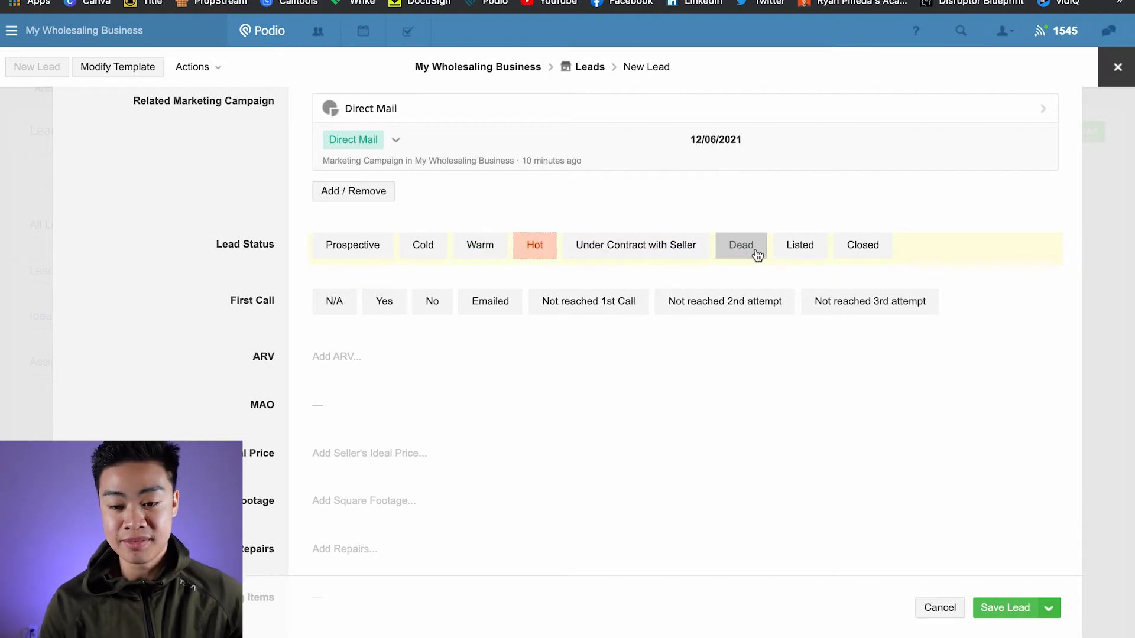
# Try the not-reached call options in the First Call field and settle on Yes.
pyautogui.scroll(-1, 532, 253)
pyautogui.click(530, 248)
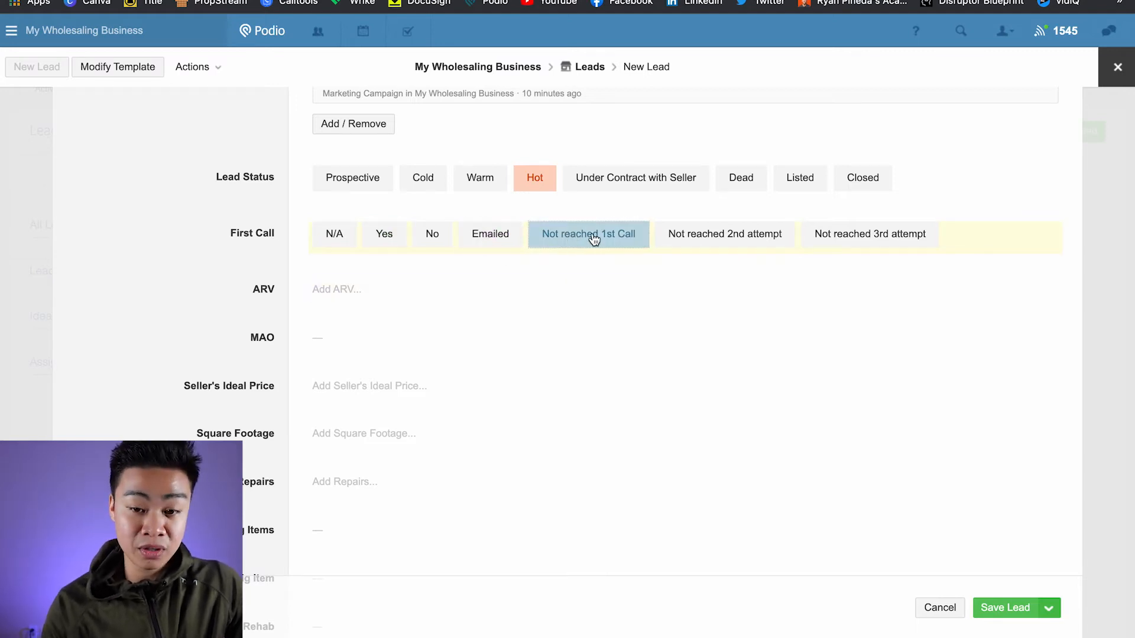
pyautogui.click(701, 247)
pyautogui.click(865, 243)
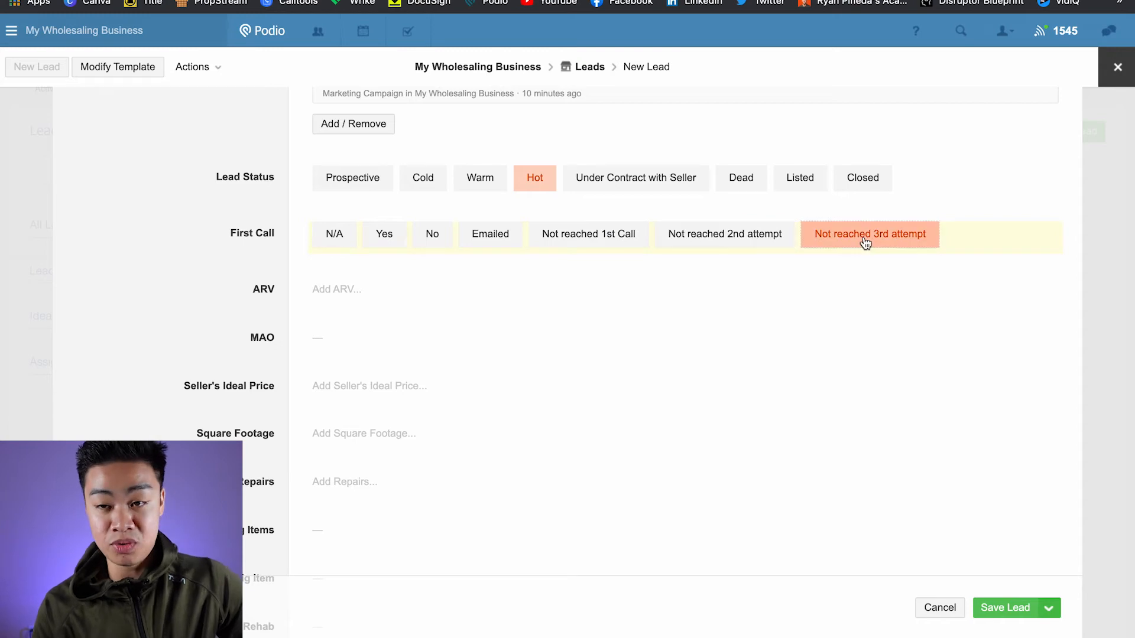
pyautogui.click(386, 236)
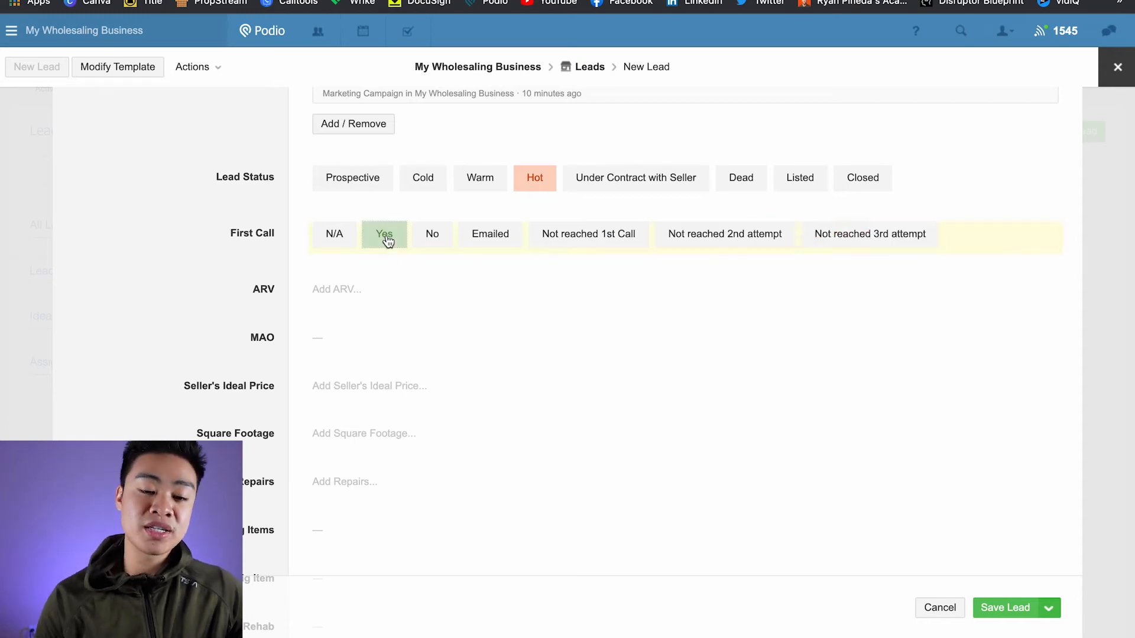
# Enter an ARV of 300000 and a Seller's Ideal Price of $200000 for the new lead.
pyautogui.scroll(-3, 388, 248)
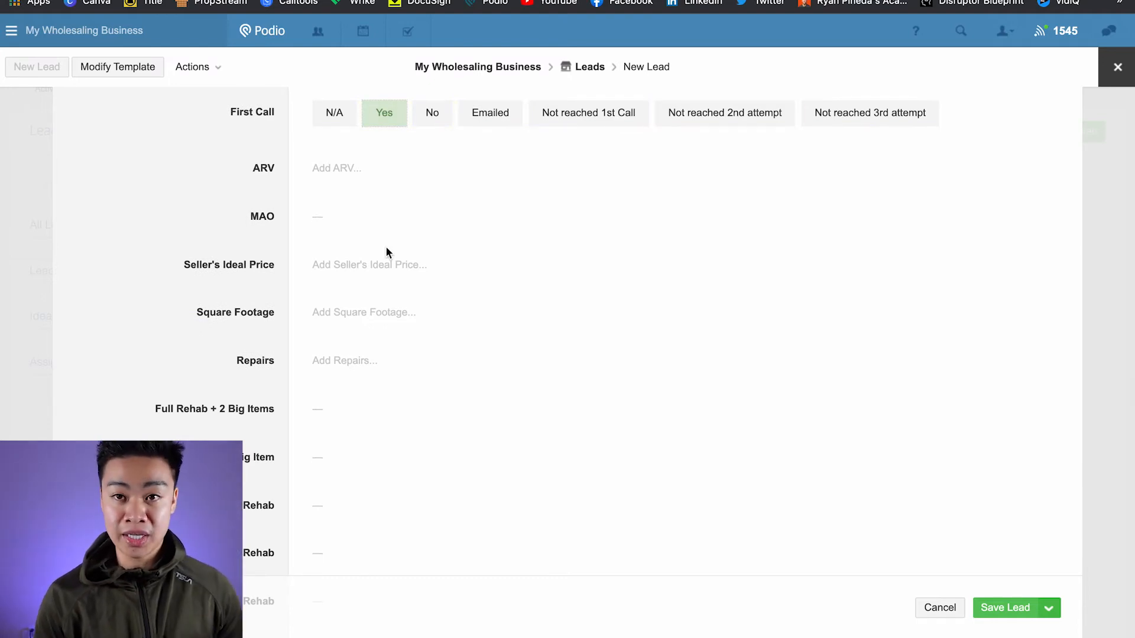
pyautogui.click(353, 173)
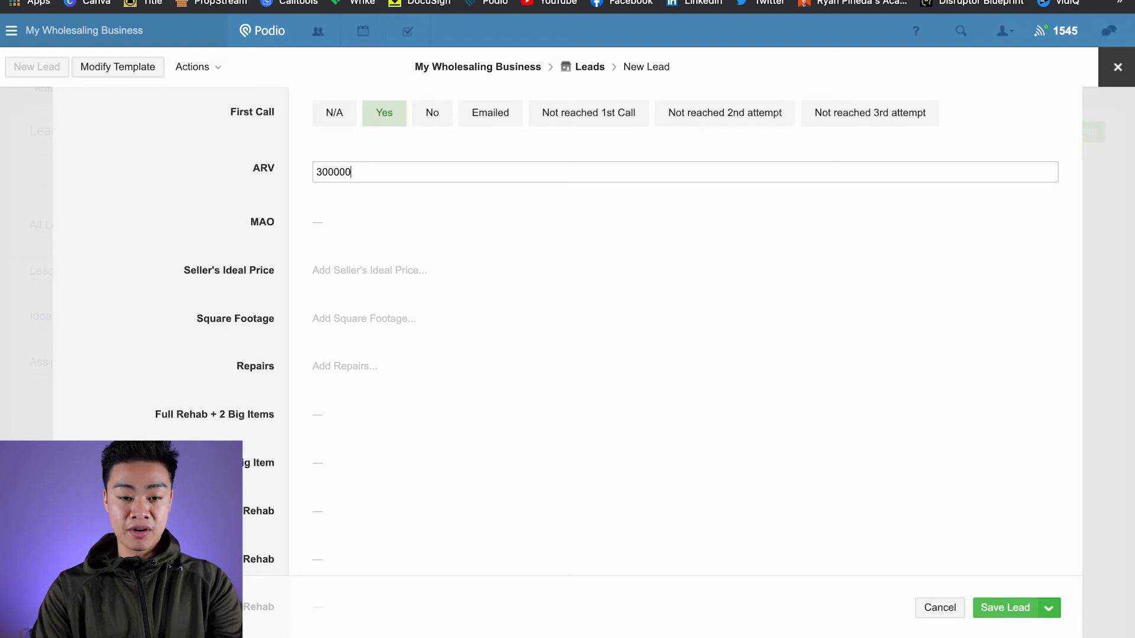
pyautogui.write('300000')
pyautogui.click(352, 271)
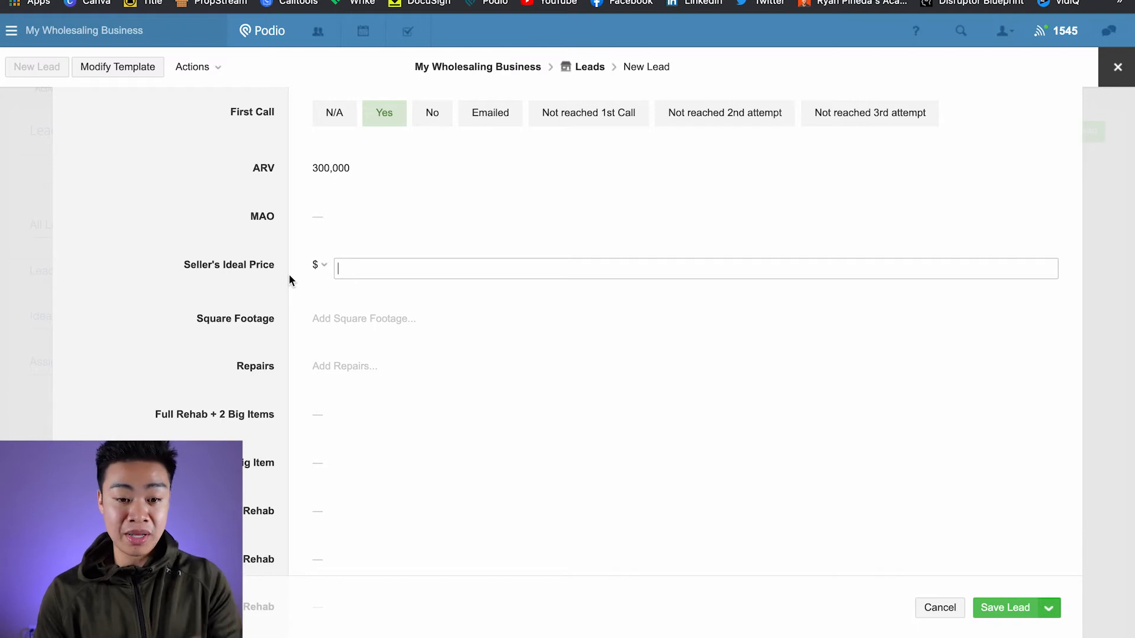
pyautogui.write('200000')
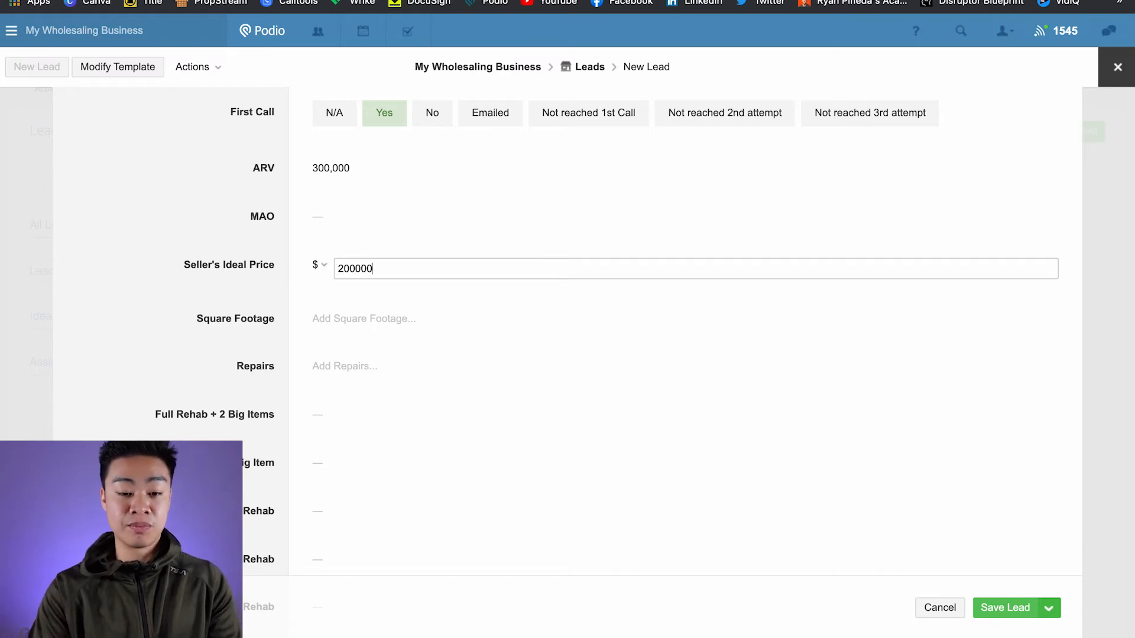
# Set the new lead's Square Footage to 1000.
pyautogui.click(355, 317)
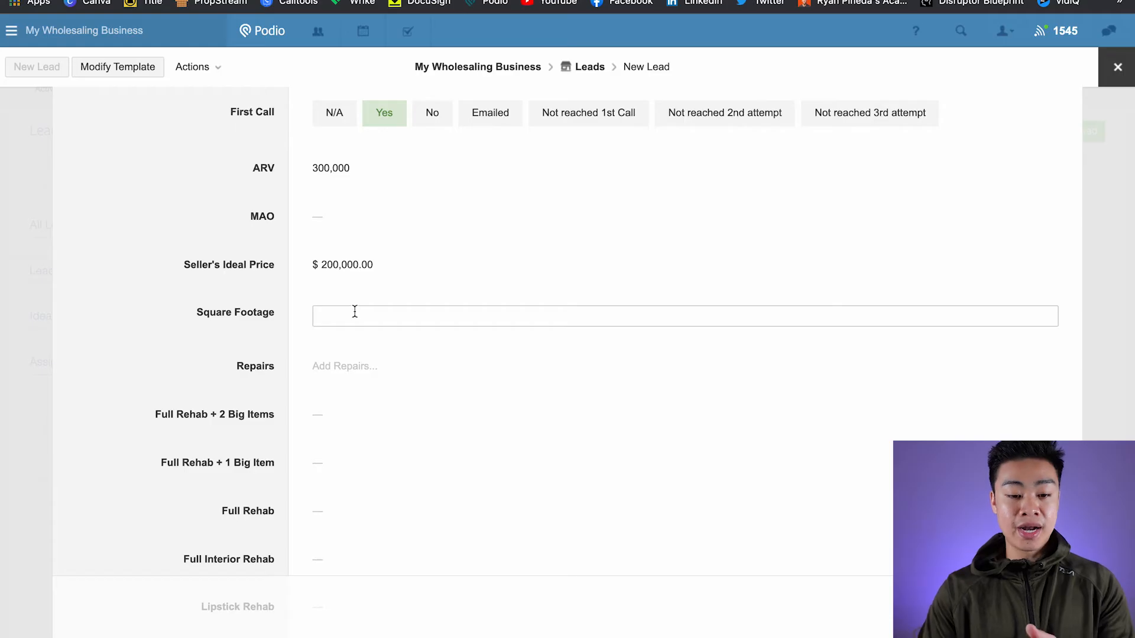
pyautogui.scroll(-4, 289, 375)
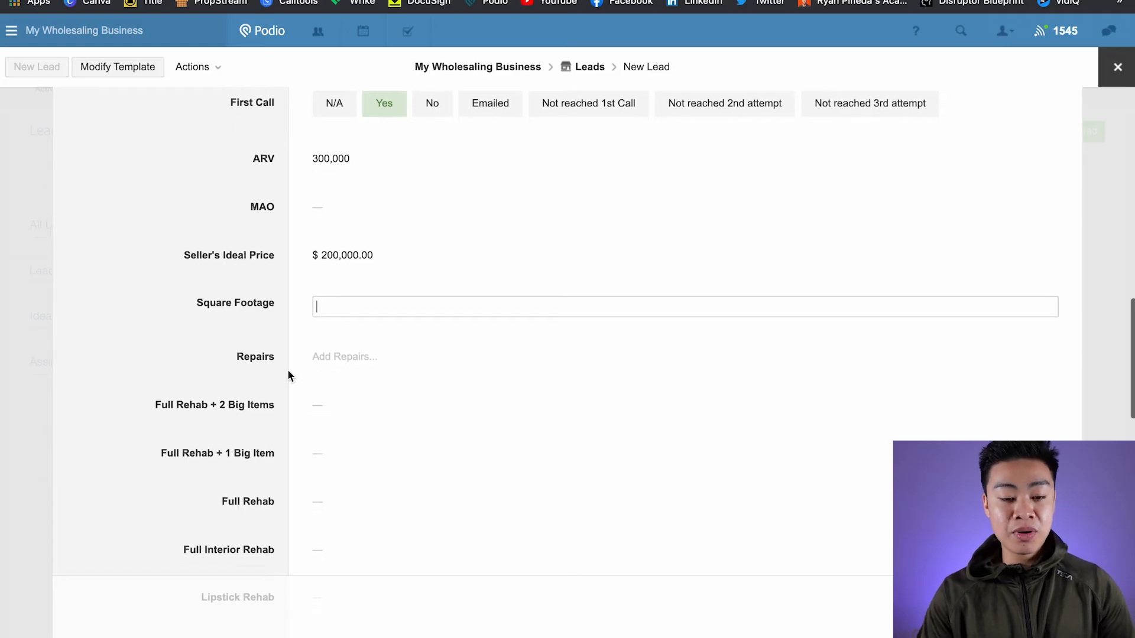
pyautogui.moveTo(152, 284); pyautogui.dragTo(304, 560)
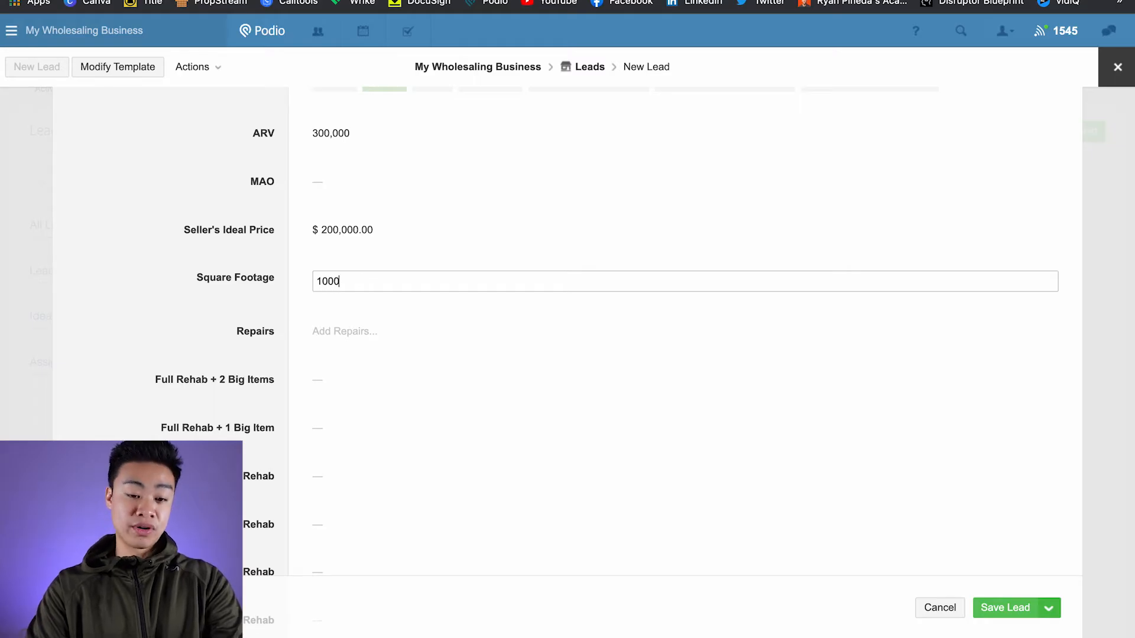
pyautogui.click(409, 344)
# Leave Repairs, Mortgage and Monthly Rent empty and set the Ideal time-frame of sale to 90 Days.
pyautogui.scroll(-5, 408, 337)
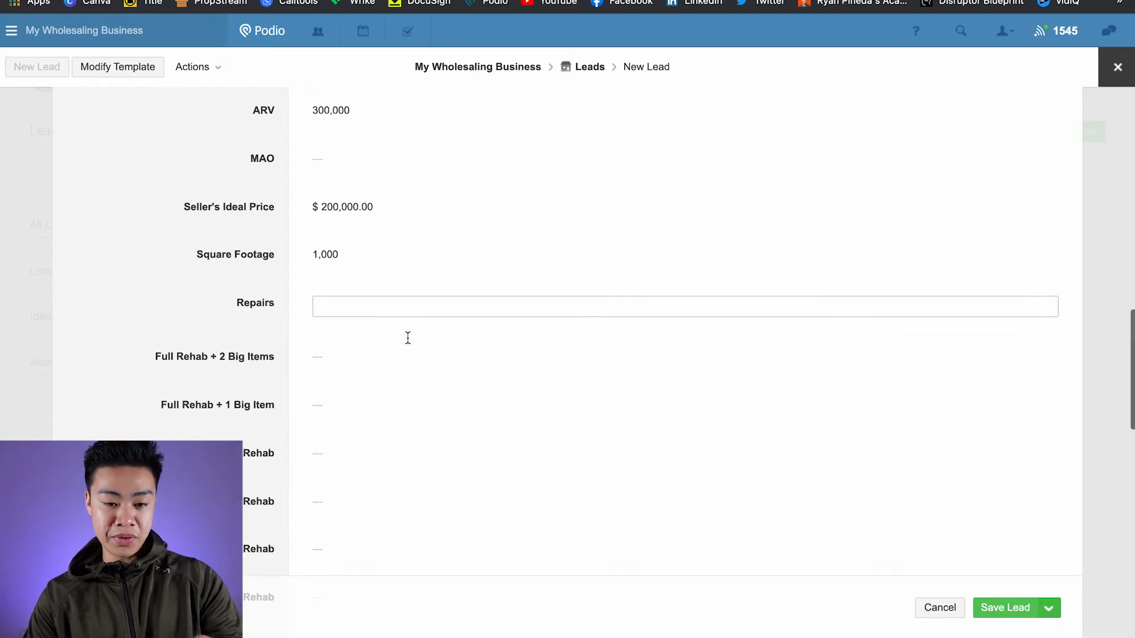
pyautogui.scroll(-3, 408, 340)
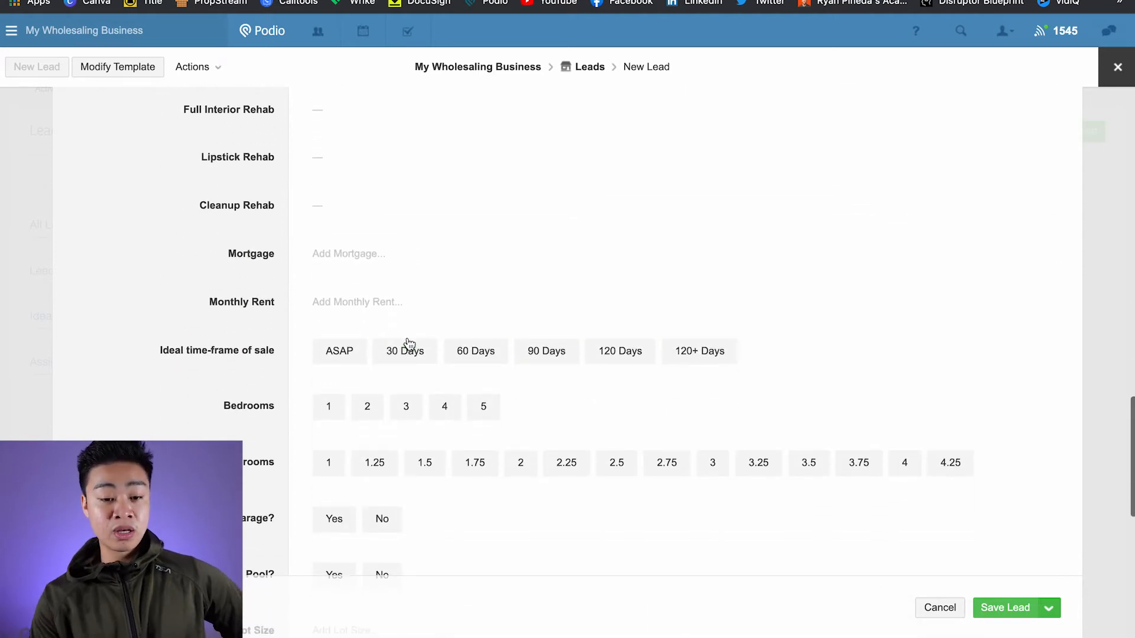
pyautogui.click(351, 256)
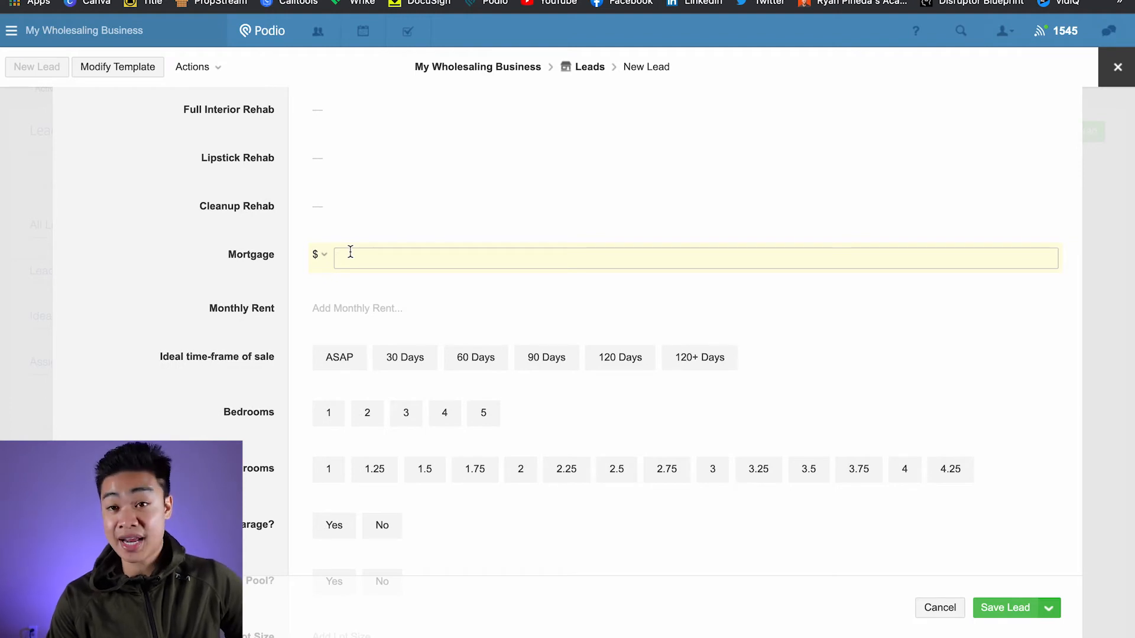
pyautogui.scroll(-1, 350, 252)
pyautogui.click(350, 251)
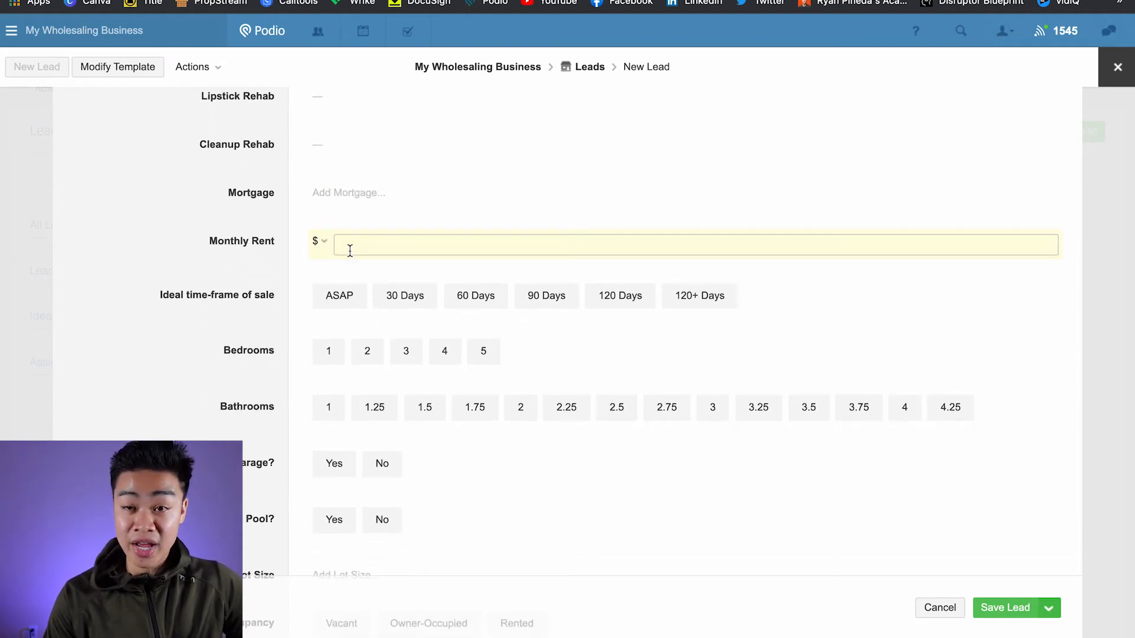
pyautogui.scroll(-2, 349, 250)
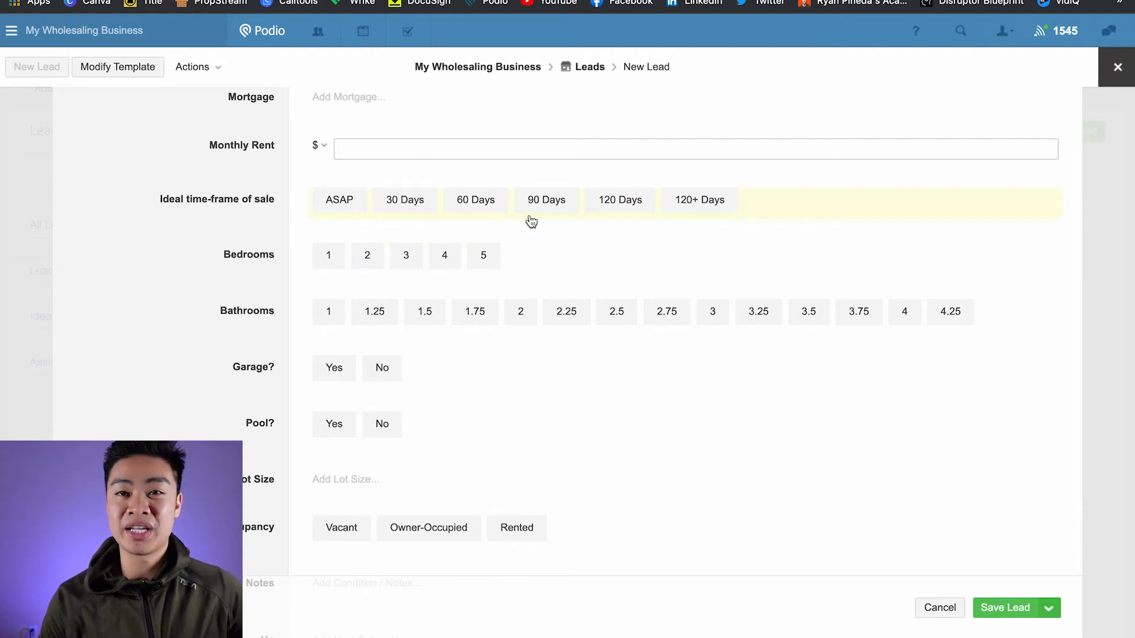
pyautogui.click(555, 198)
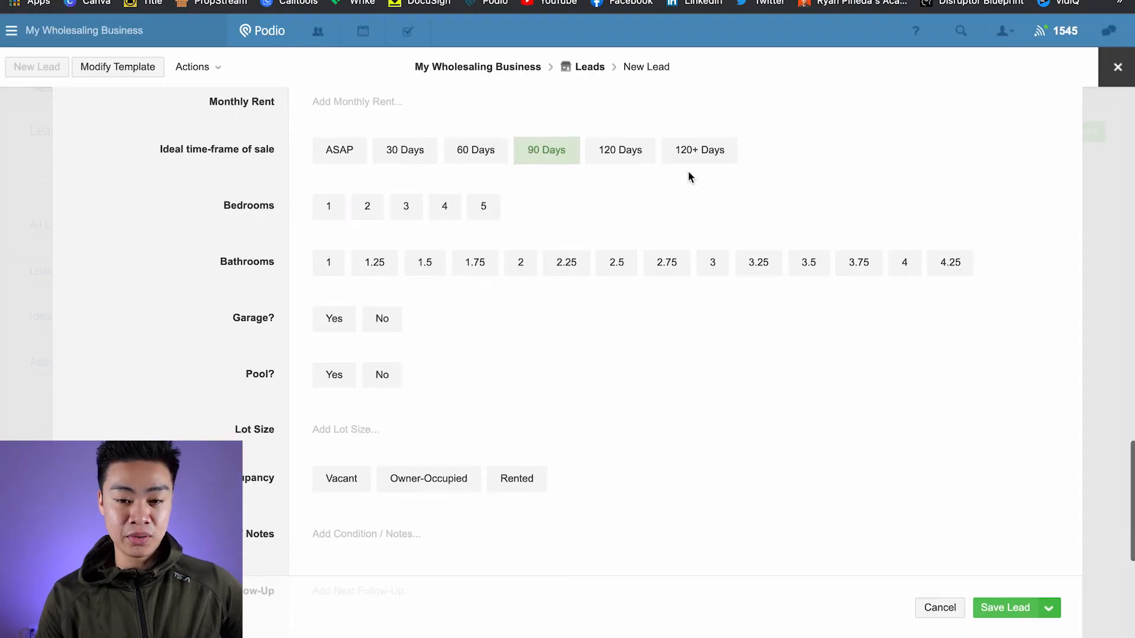
# Record the property's features as 3 bedrooms, 1.25 bathrooms, a garage and a pool.
pyautogui.click(406, 204)
pyautogui.click(374, 261)
pyautogui.scroll(-2, 385, 265)
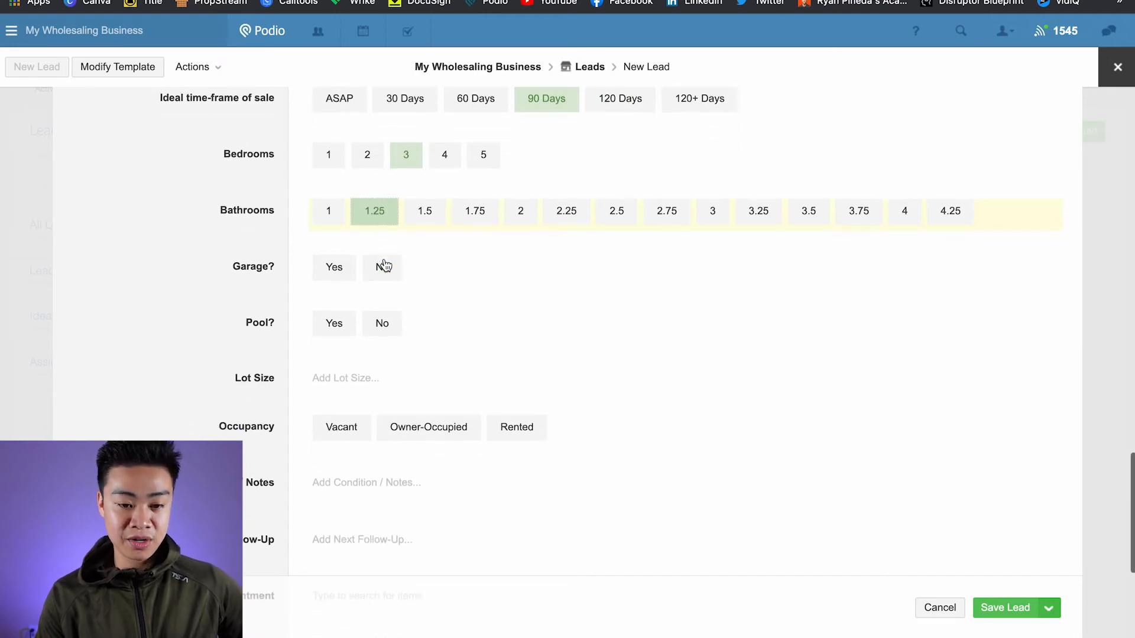
pyautogui.click(337, 202)
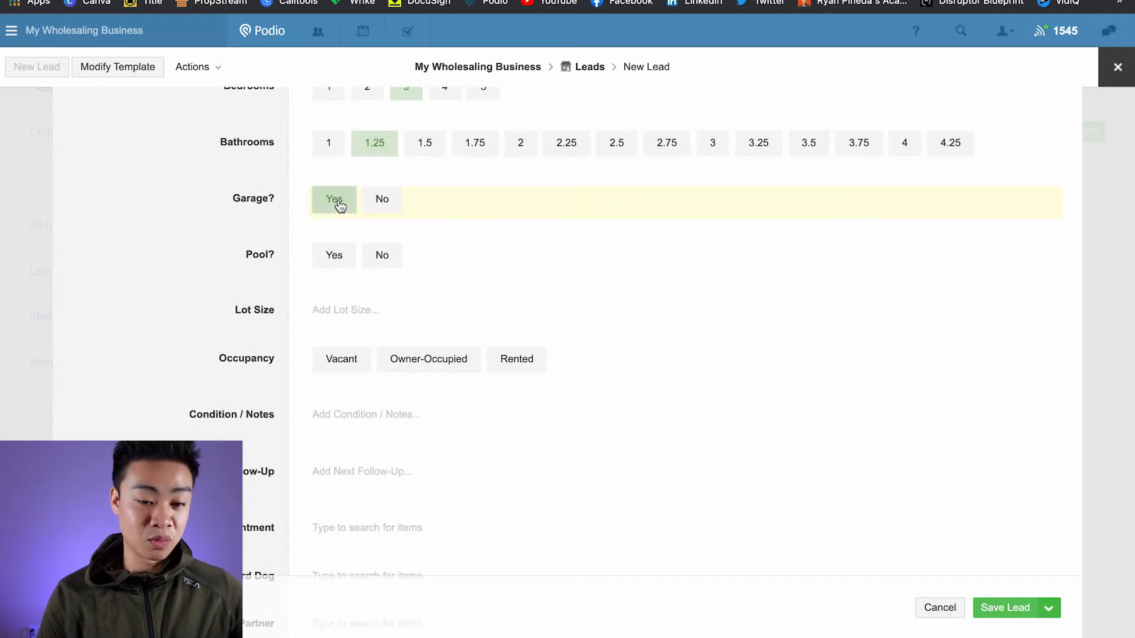
pyautogui.click(351, 262)
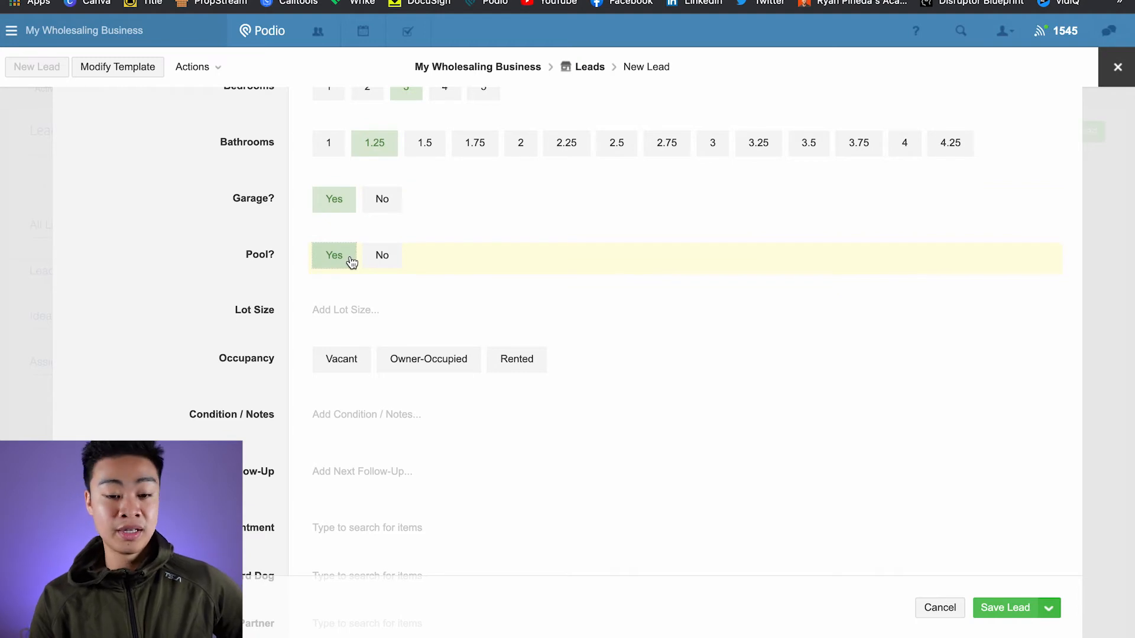
# Examine the new lead's Lot Size, Occupancy, Condition / Notes, Next Follow-Up and Appointment fields without filling them in.
pyautogui.click(349, 291)
pyautogui.scroll(-2, 351, 292)
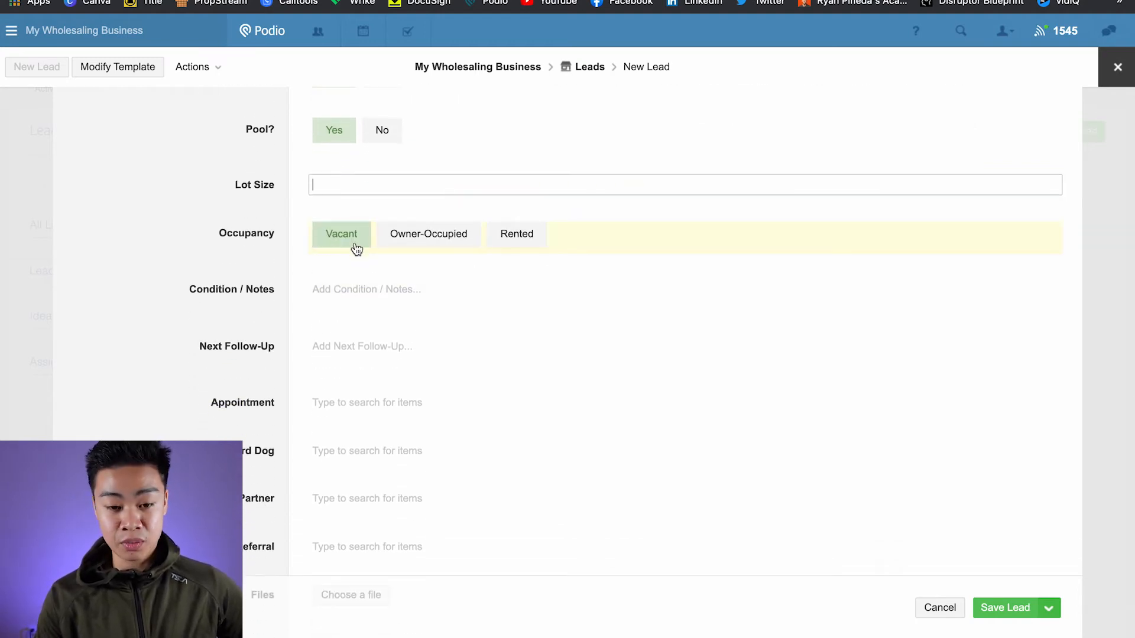
pyautogui.scroll(-1, 519, 248)
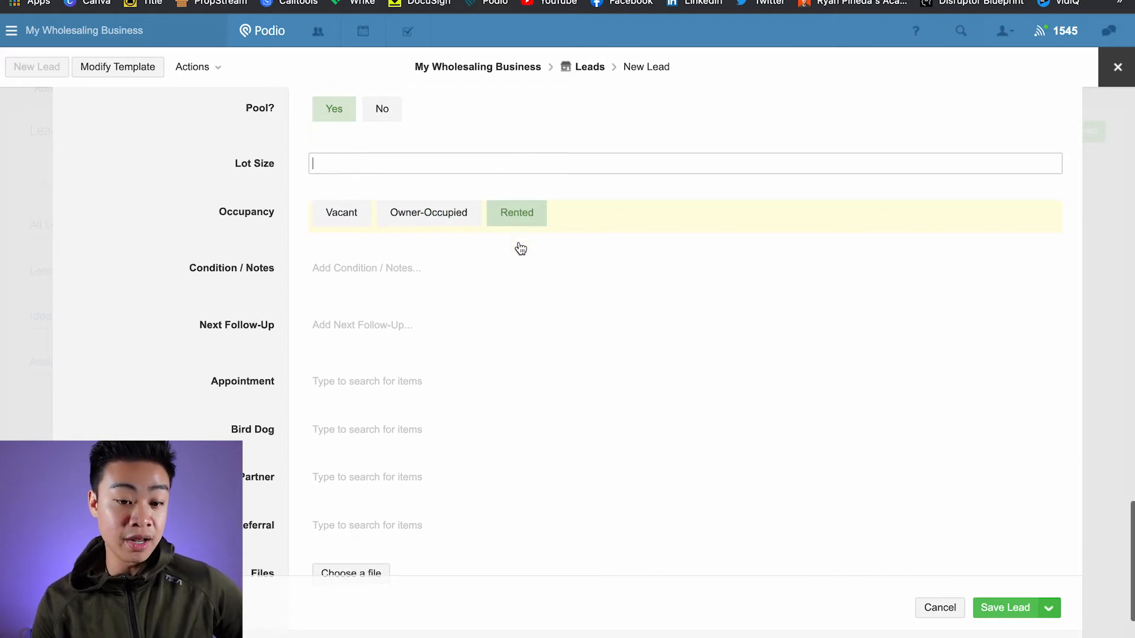
pyautogui.scroll(-2, 520, 249)
pyautogui.click(329, 206)
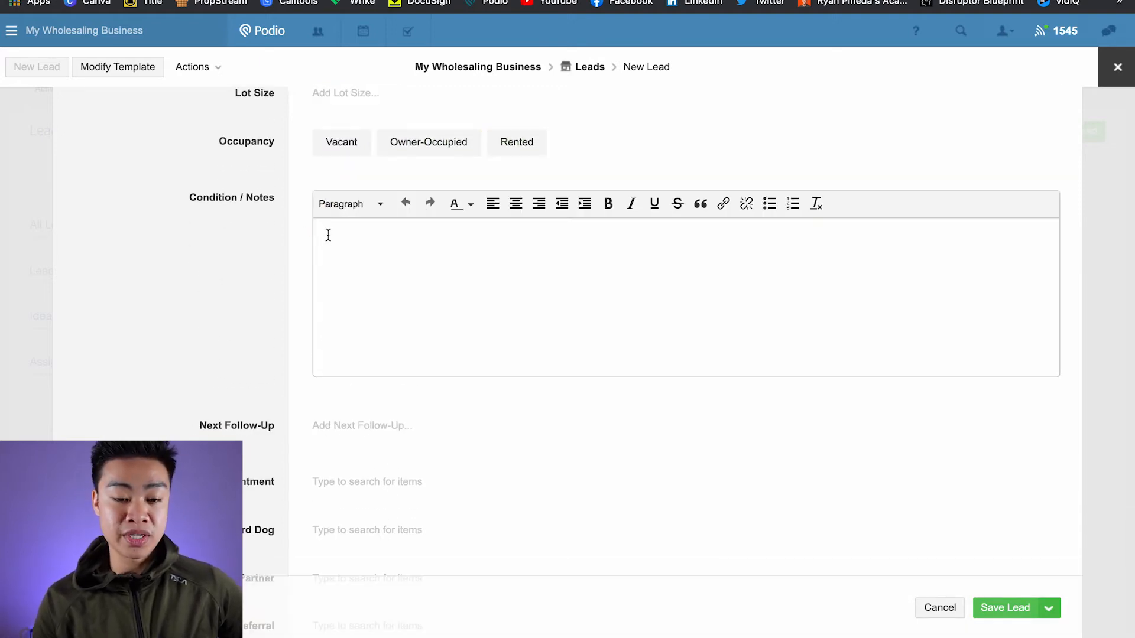
pyautogui.click(288, 246)
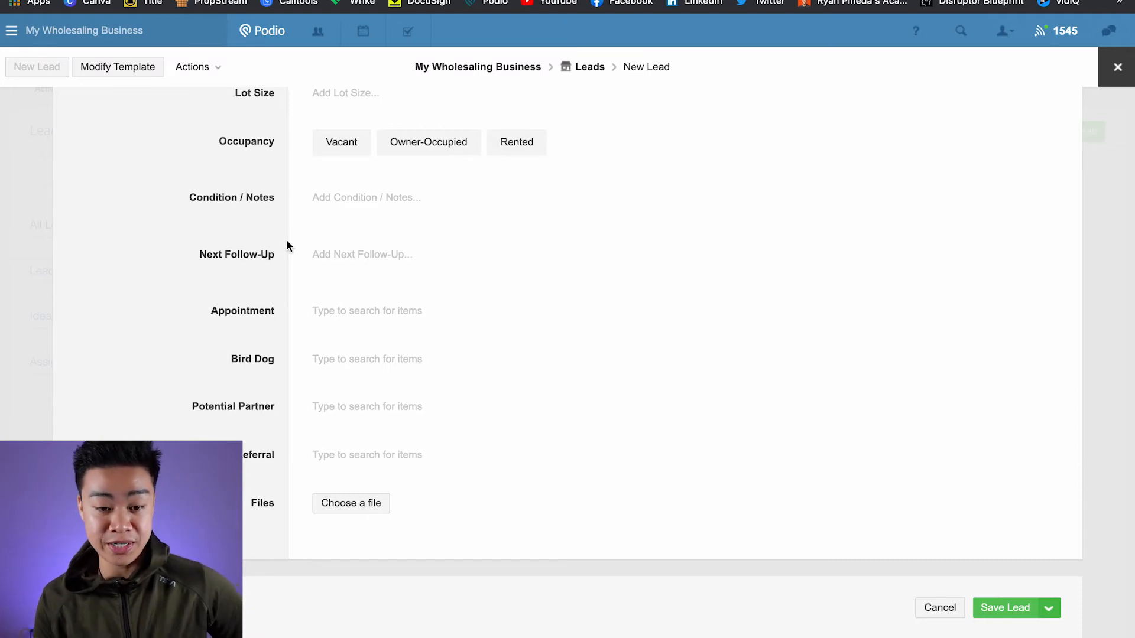
pyautogui.click(347, 255)
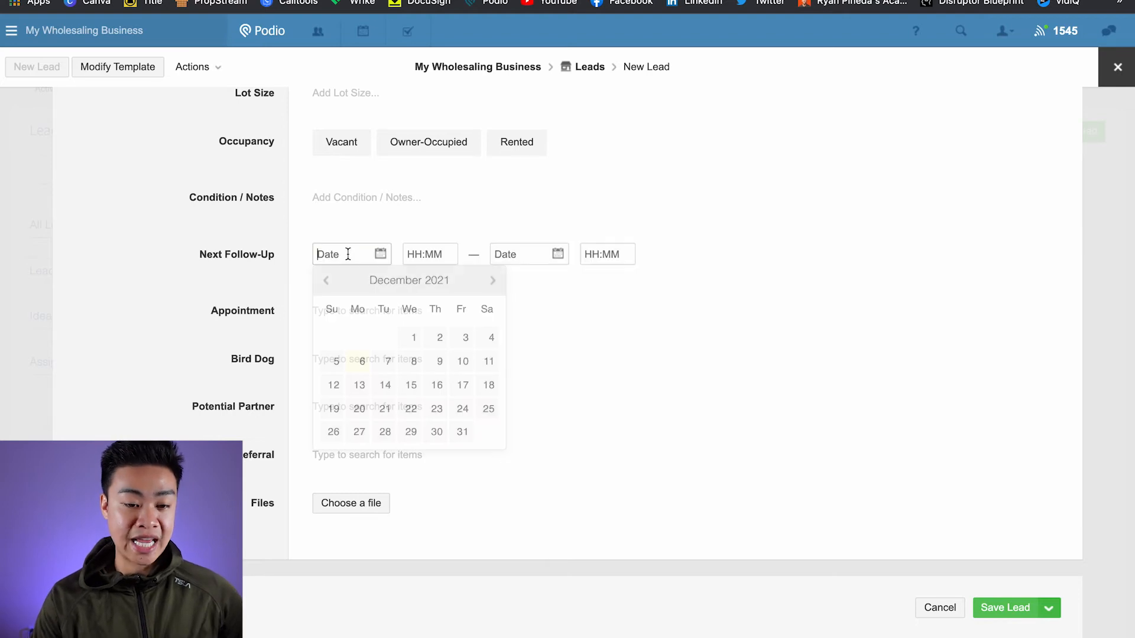
pyautogui.click(262, 257)
pyautogui.click(358, 316)
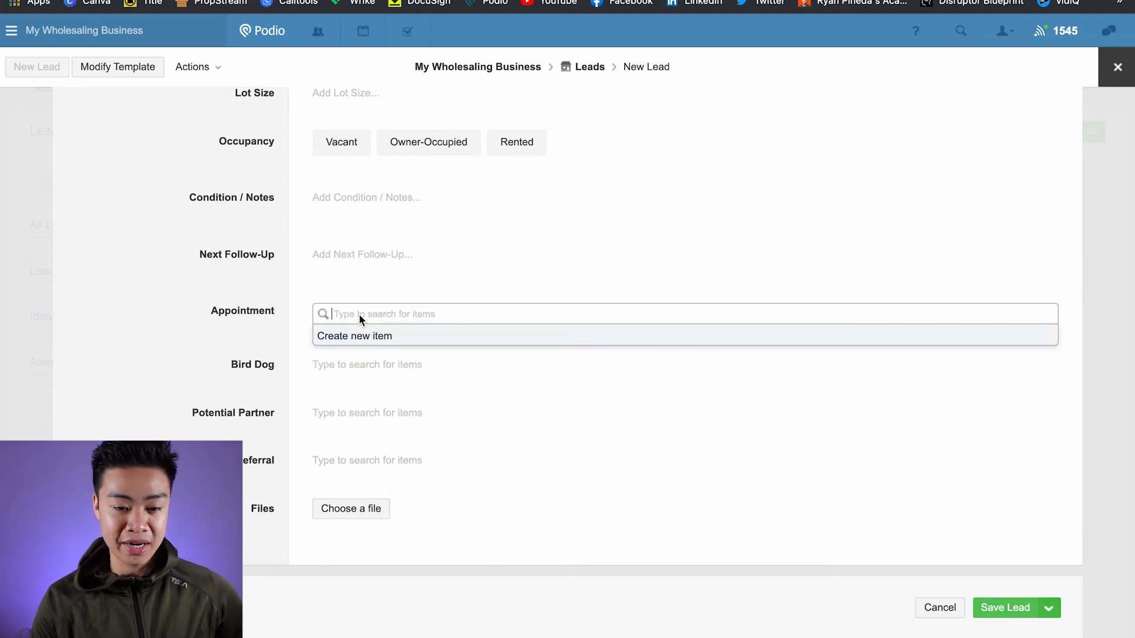
pyautogui.click(286, 300)
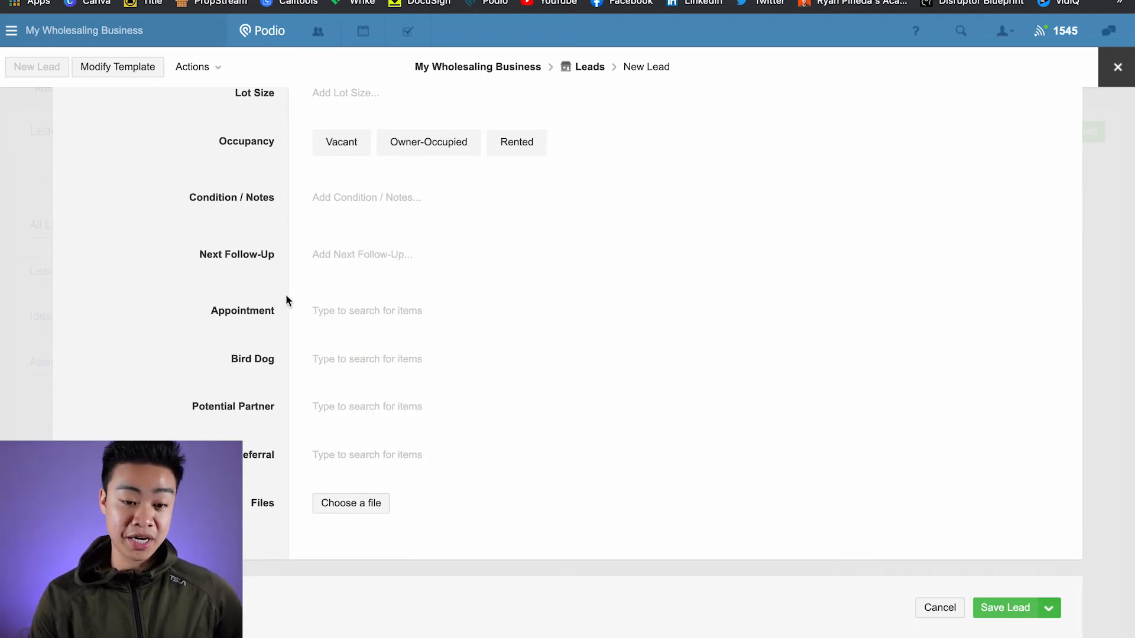
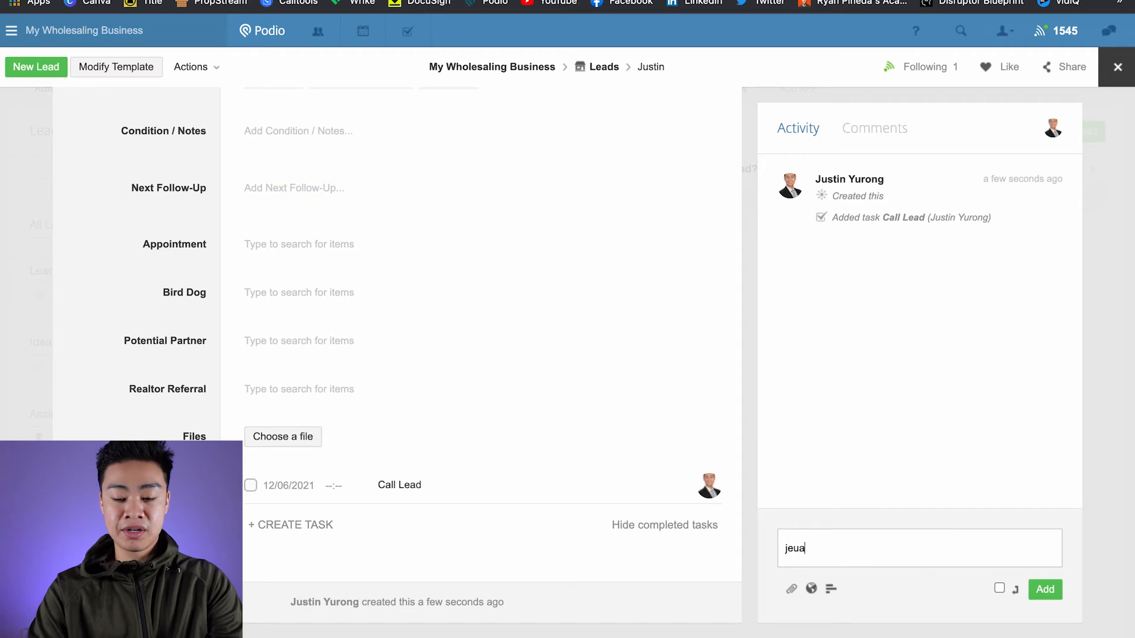
# Post the comment "jeuaghufgwiugefuiguweifg" on the saved lead and check its Call Lead task.
pyautogui.click(1044, 590)
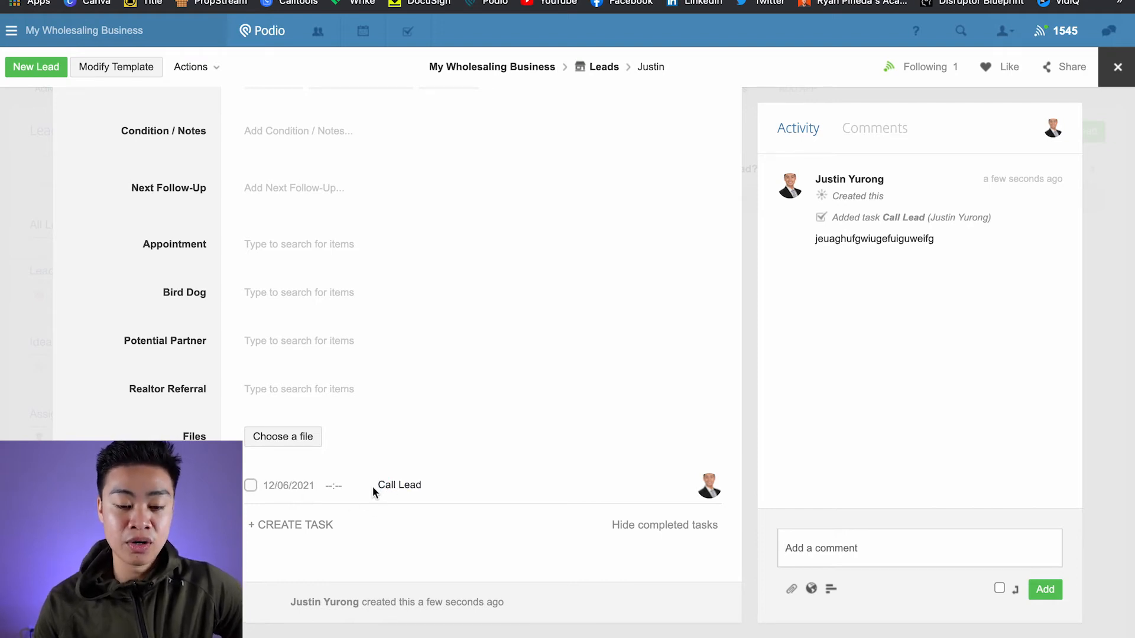
pyautogui.moveTo(373, 488); pyautogui.dragTo(439, 493)
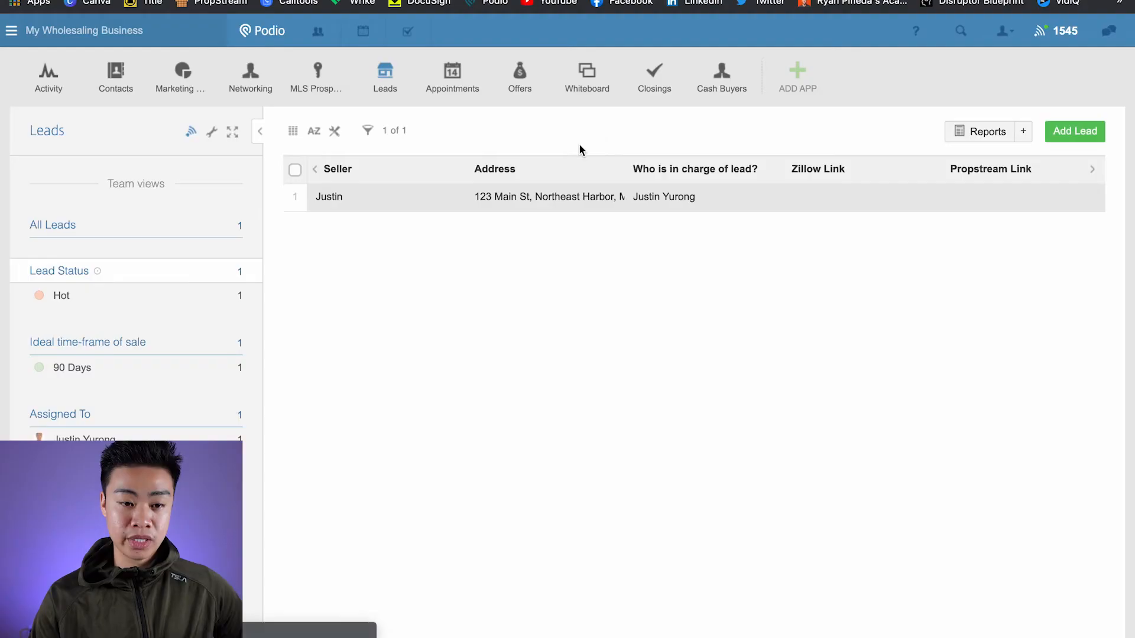
# Open the existing New Lead workflow of the Leads app and examine its trigger and task action.
pyautogui.click(213, 133)
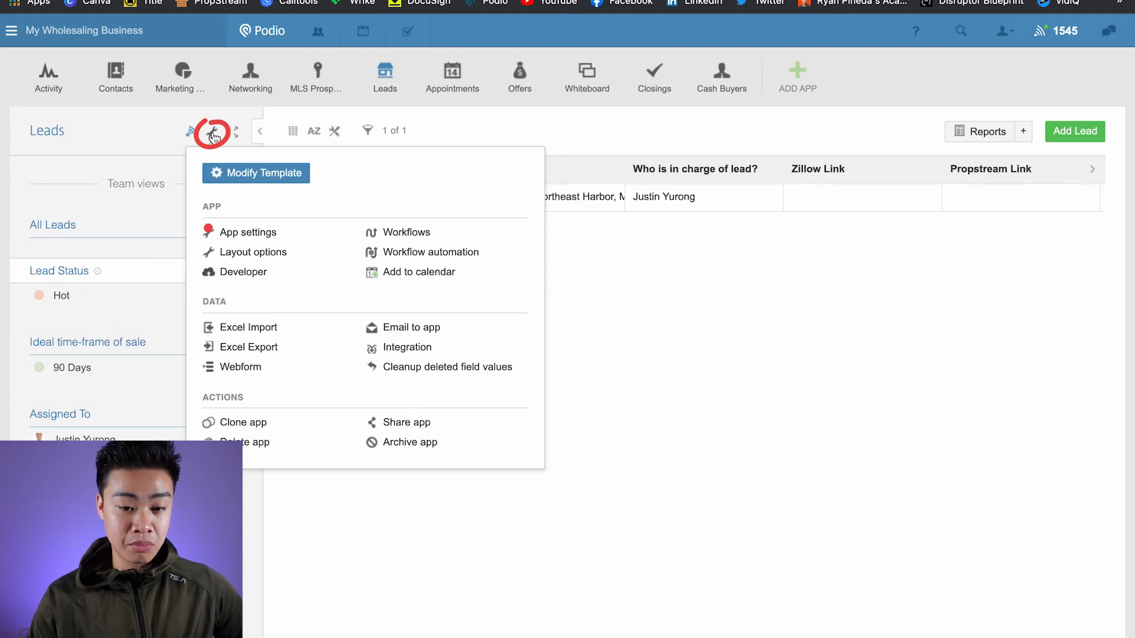
pyautogui.click(413, 236)
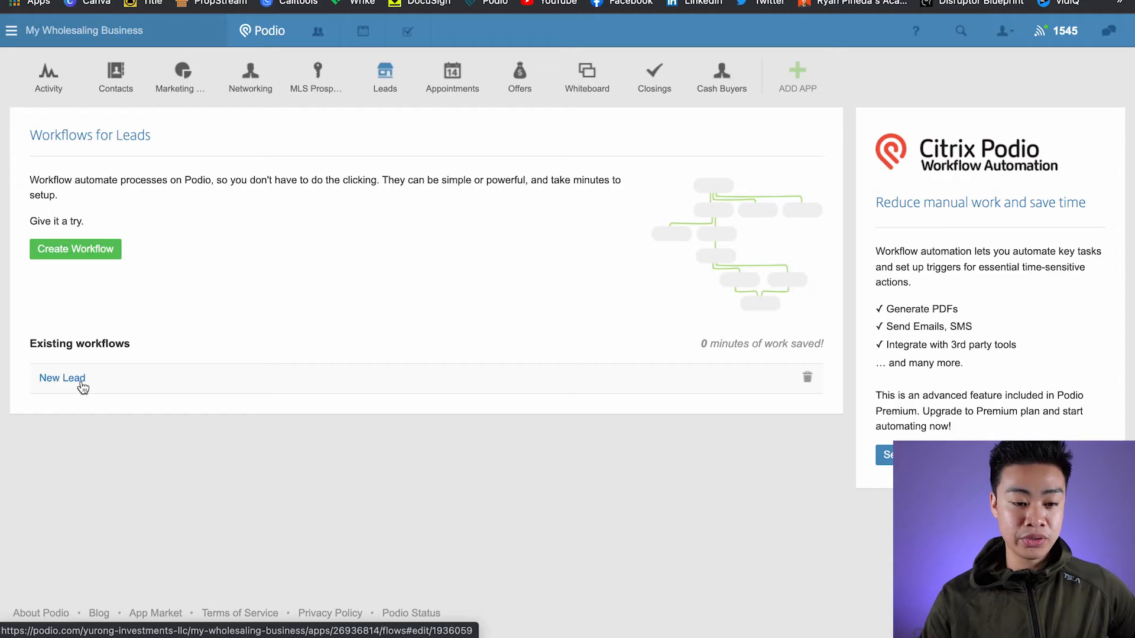
pyautogui.click(62, 378)
pyautogui.scroll(-2, 145, 106)
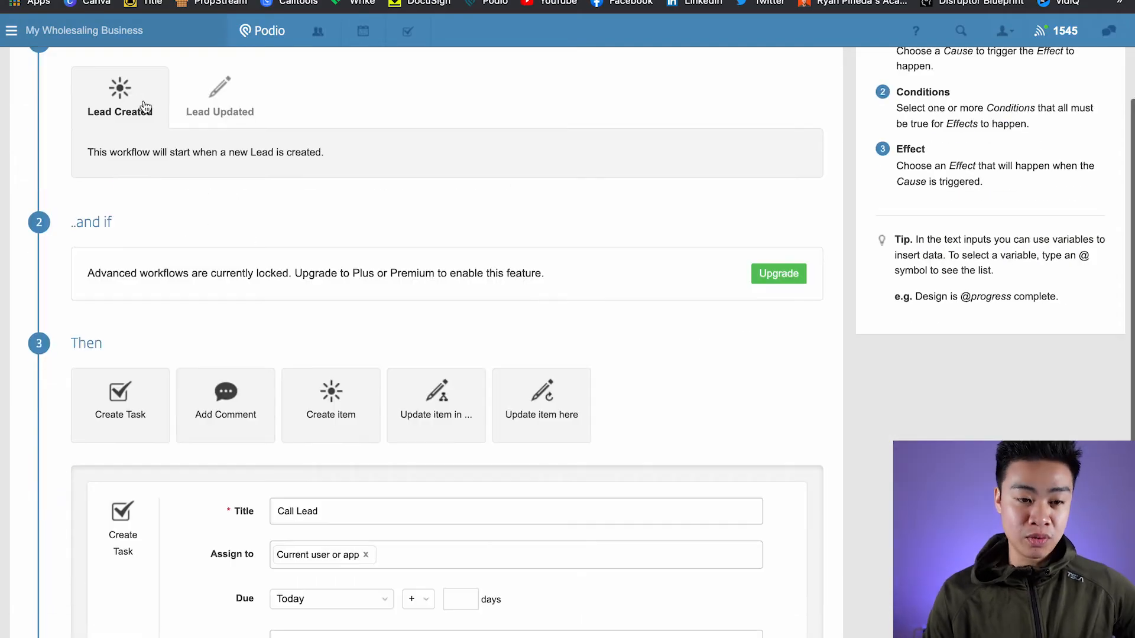
# Review the workflow's Call Lead task assignee, due date and workflow name, and return to the Leads list.
pyautogui.scroll(-4, 139, 100)
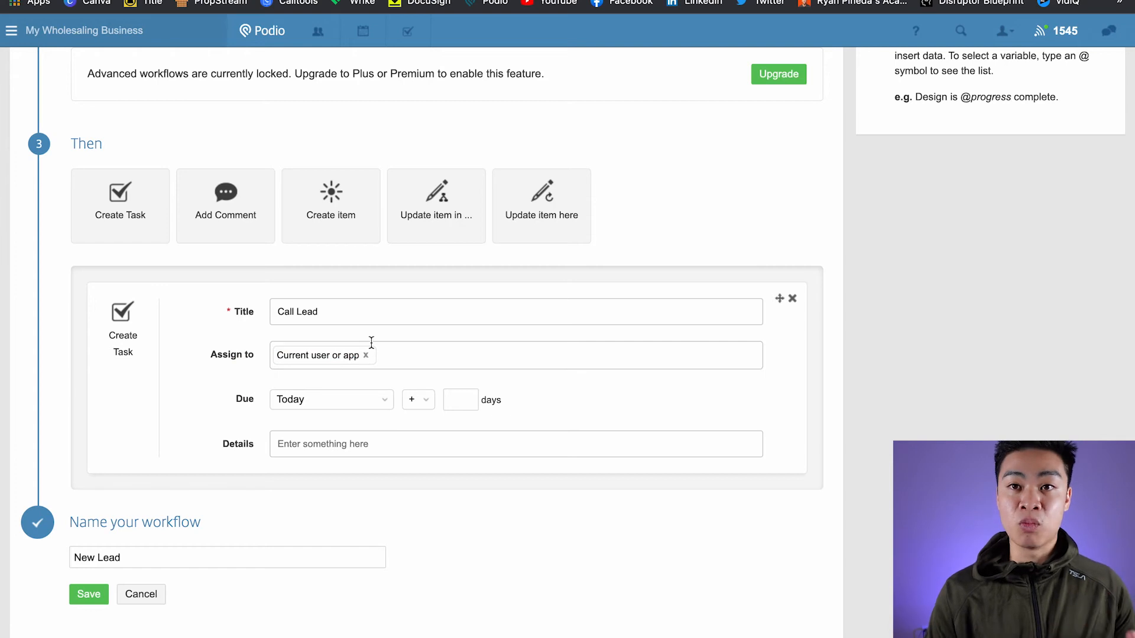
pyautogui.click(326, 400)
pyautogui.click(203, 400)
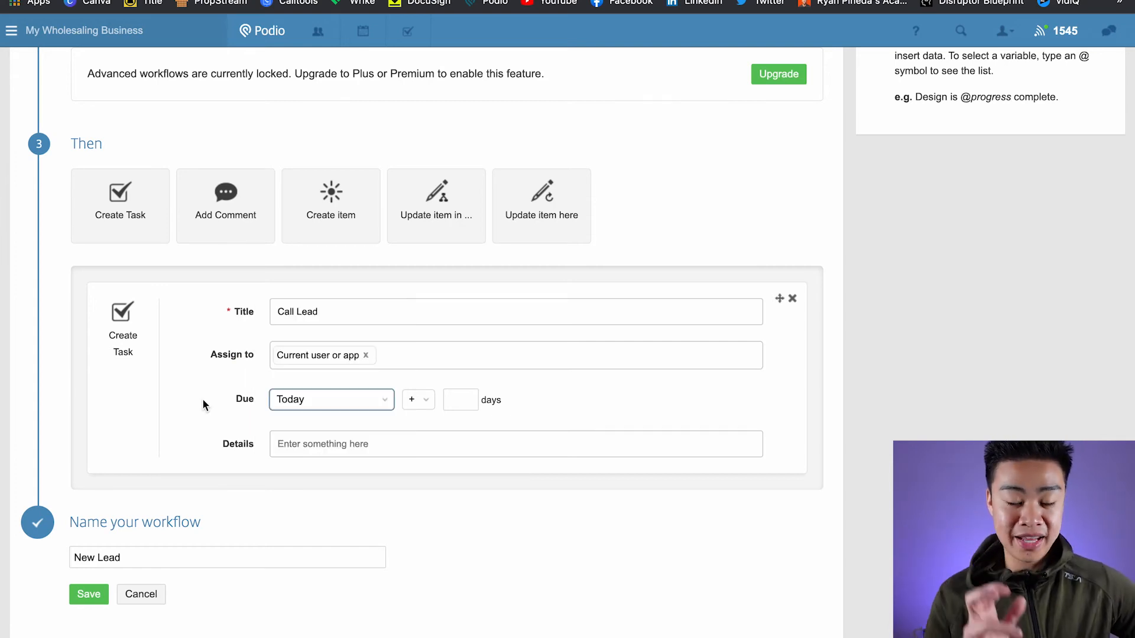
pyautogui.scroll(-2, 202, 398)
pyautogui.click(146, 493)
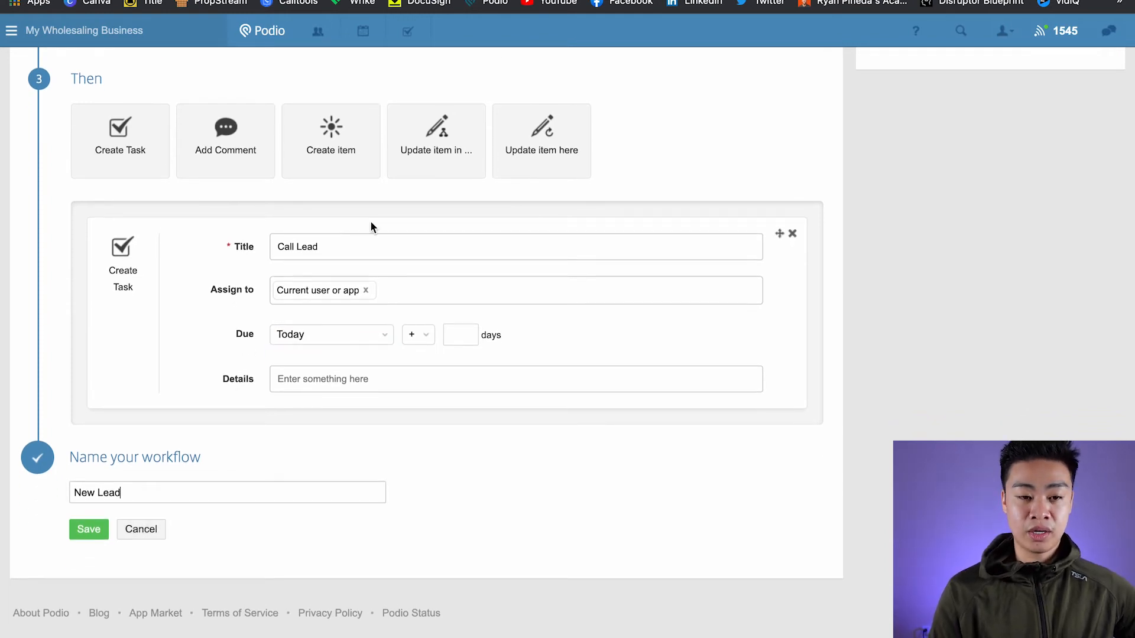
pyautogui.scroll(10, 370, 221)
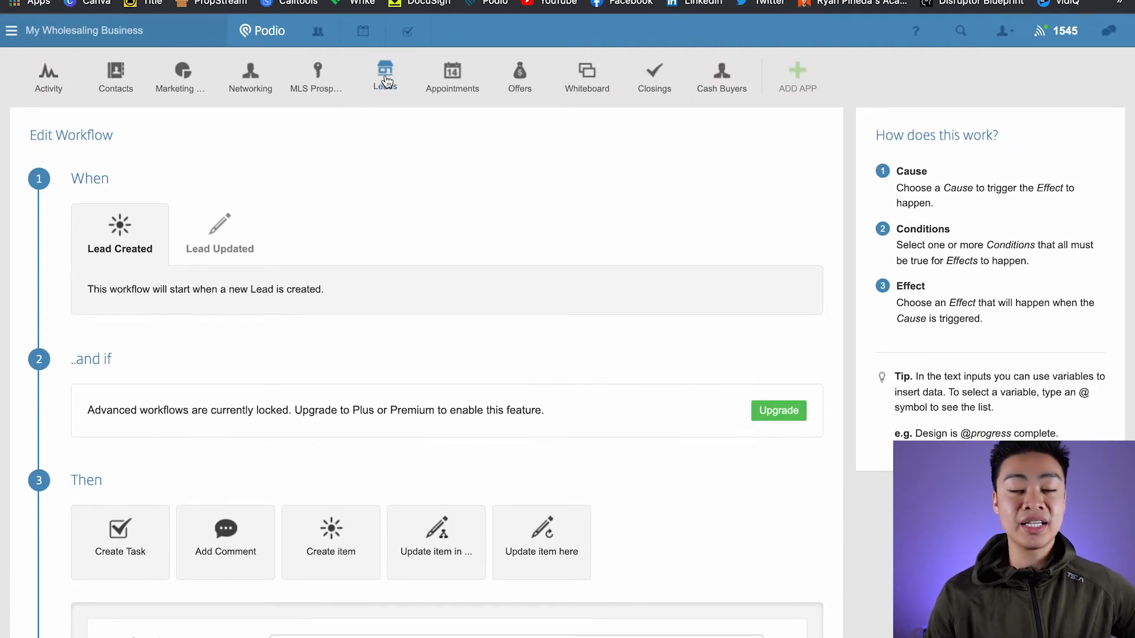
pyautogui.click(388, 83)
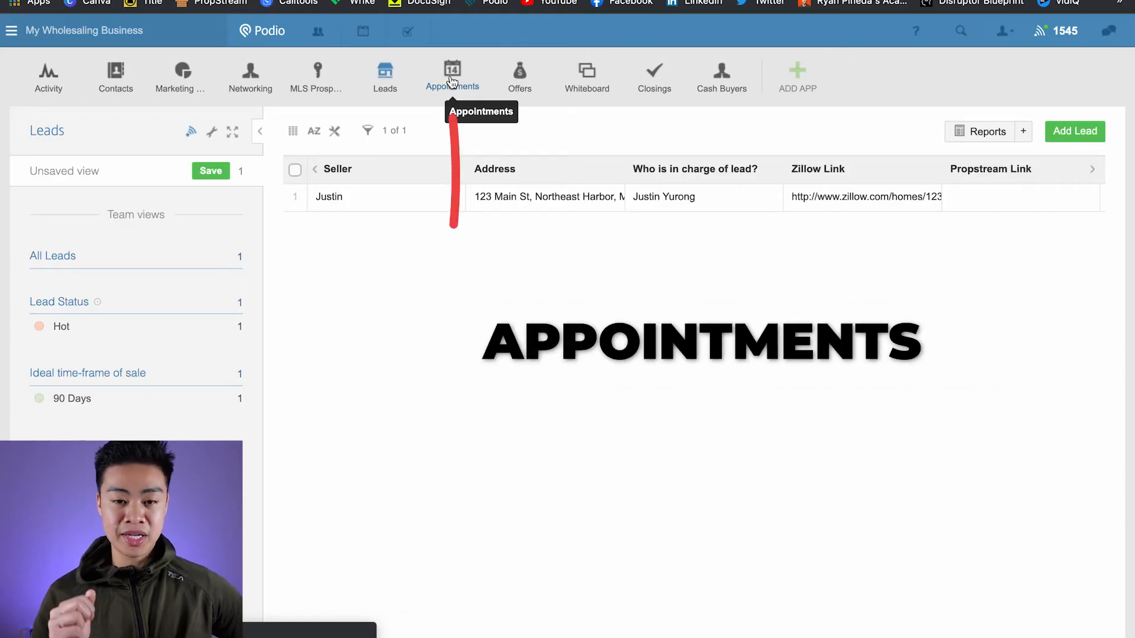
# Start a new appointment in the Appointments app and set the existing lead as its Related Lead.
pyautogui.click(452, 82)
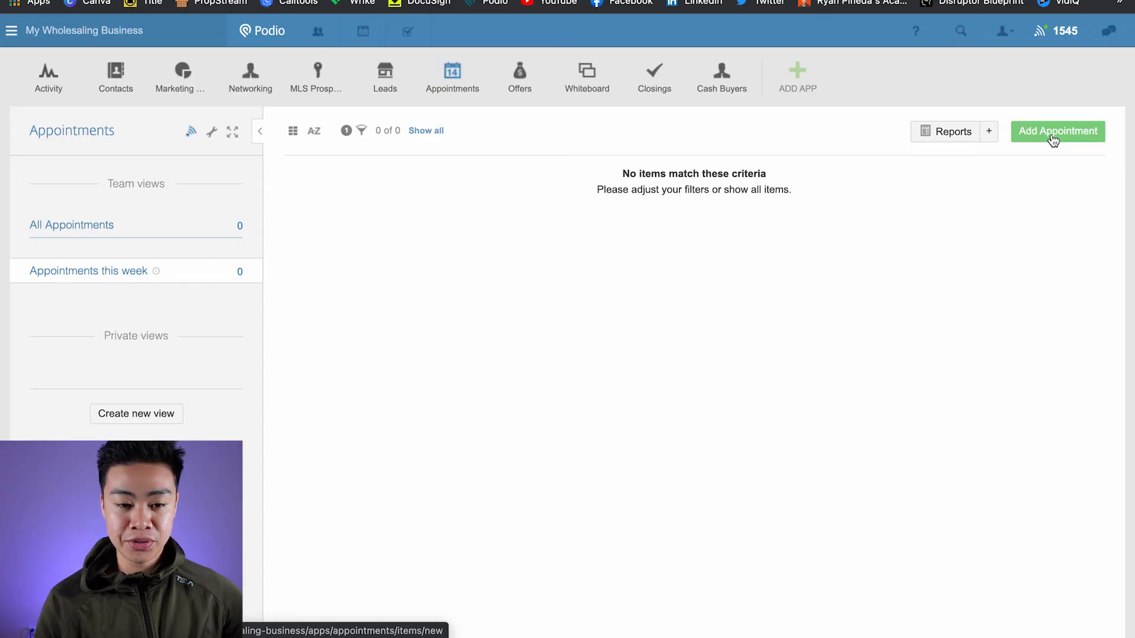
pyautogui.click(1051, 139)
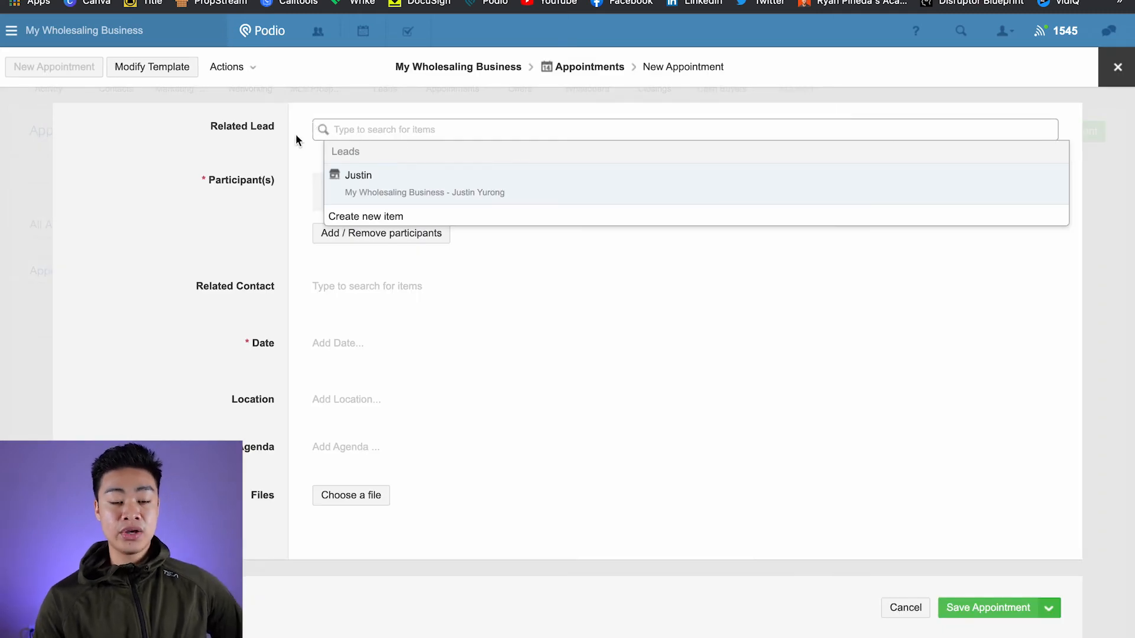
pyautogui.click(259, 127)
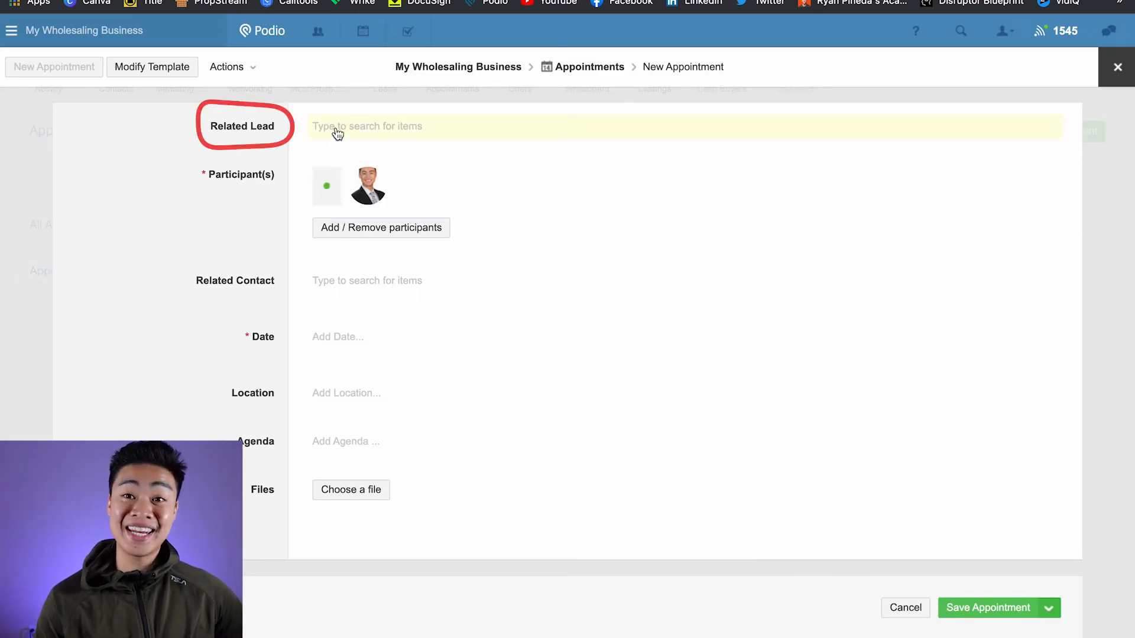
pyautogui.click(334, 132)
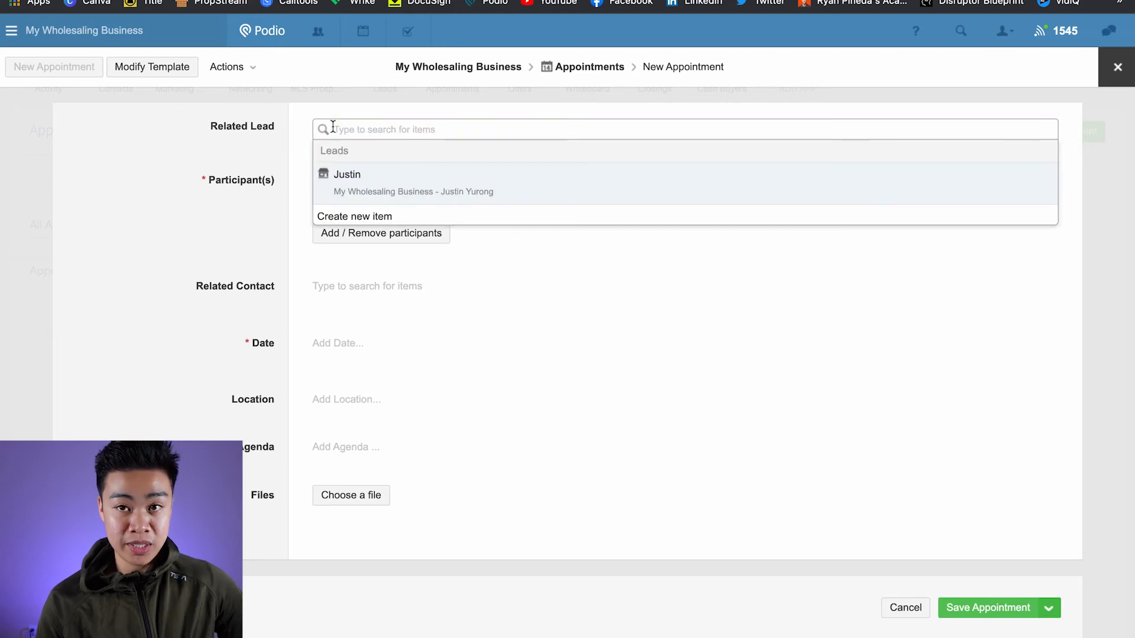
pyautogui.click(345, 178)
pyautogui.click(275, 115)
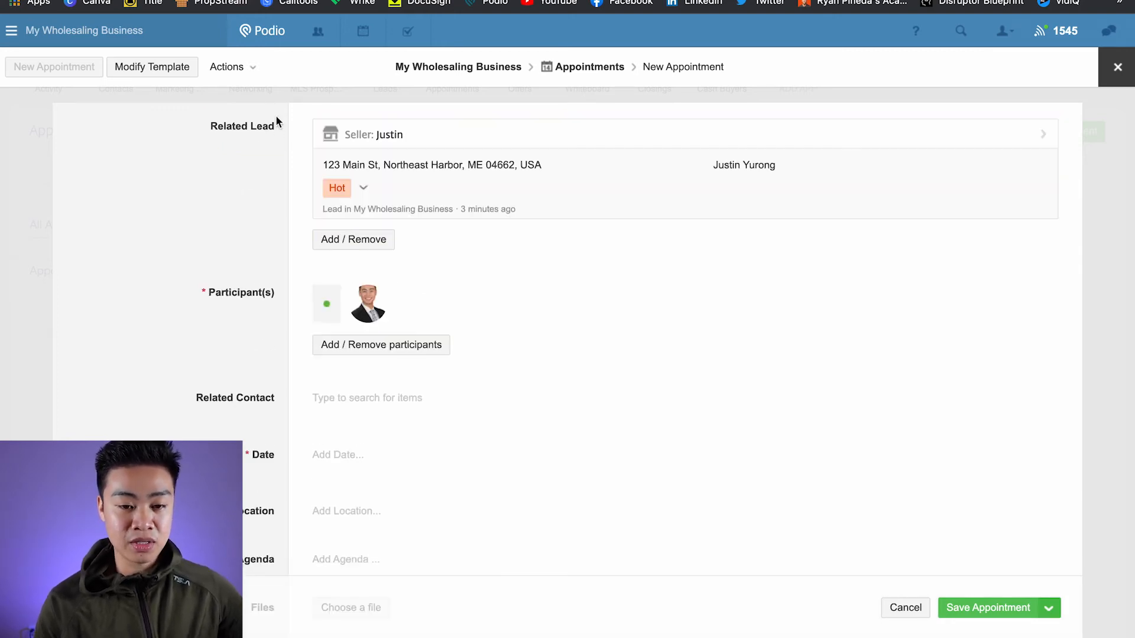
# Examine the new appointment's related lead details and the people available as participants.
pyautogui.scroll(-2, 391, 173)
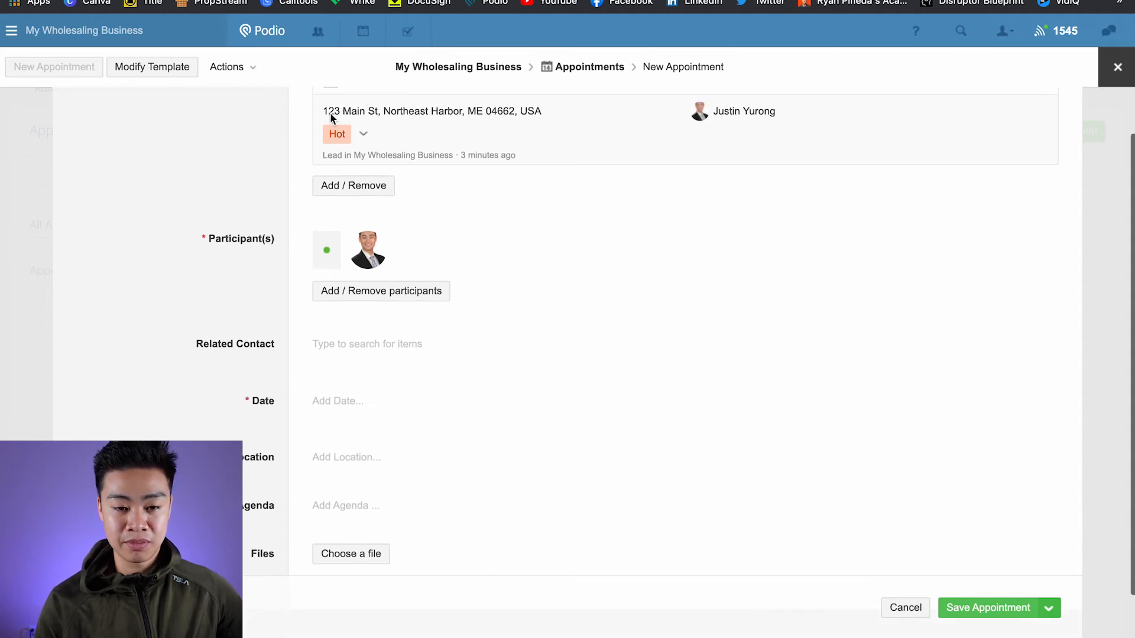
pyautogui.scroll(2, 391, 132)
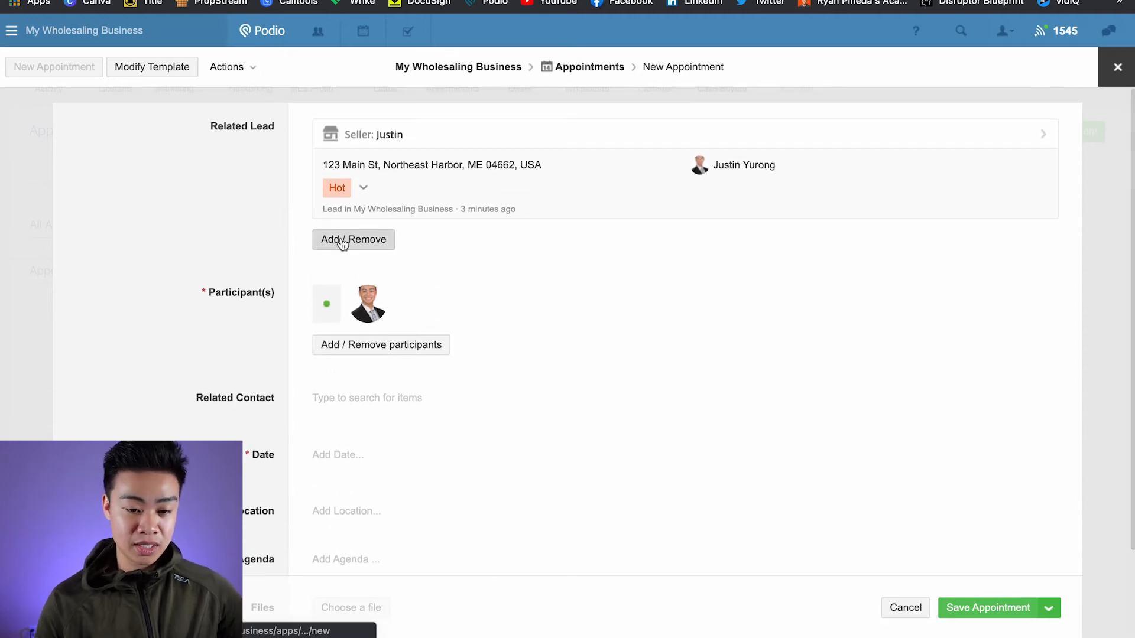
pyautogui.scroll(-2, 354, 266)
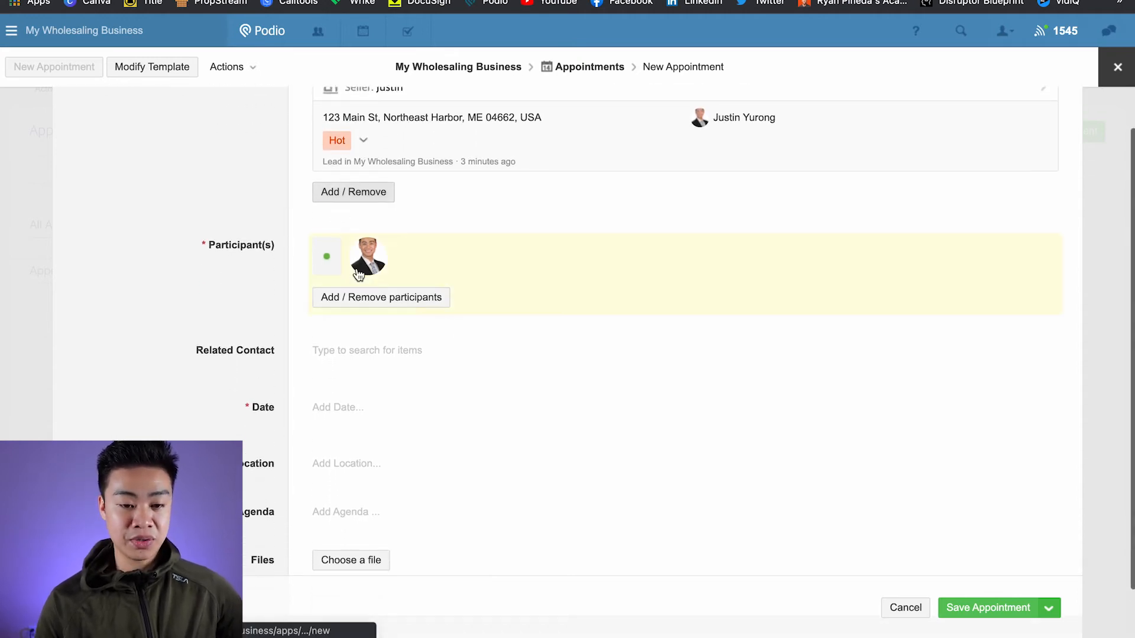
pyautogui.click(375, 299)
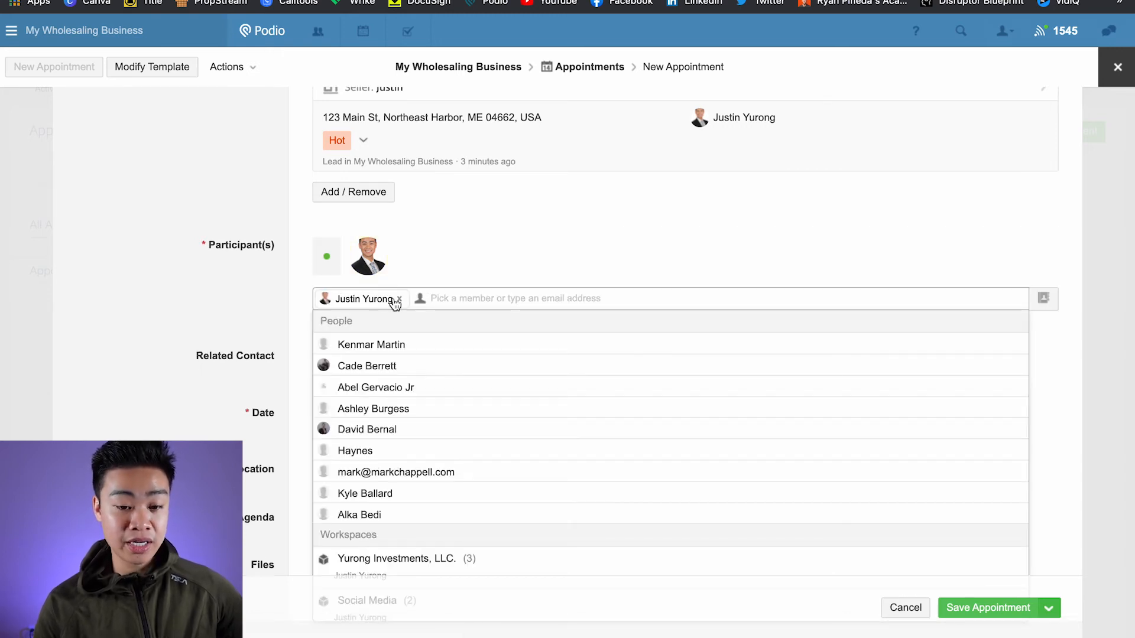
pyautogui.click(350, 343)
pyautogui.click(506, 299)
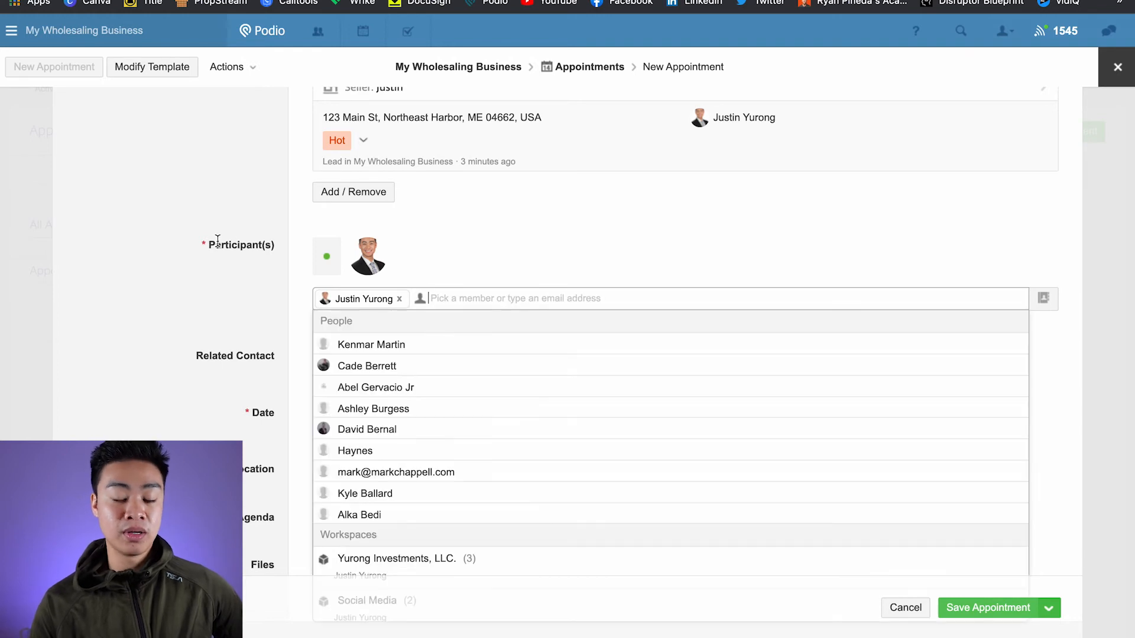
pyautogui.click(232, 244)
pyautogui.scroll(-2, 215, 239)
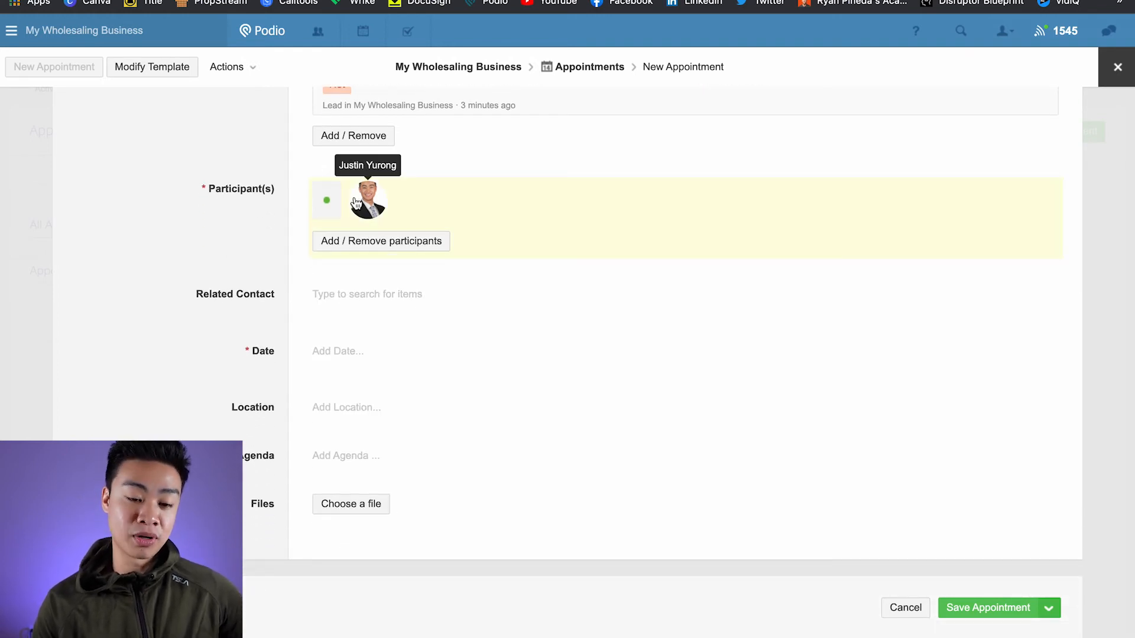
pyautogui.scroll(3, 362, 301)
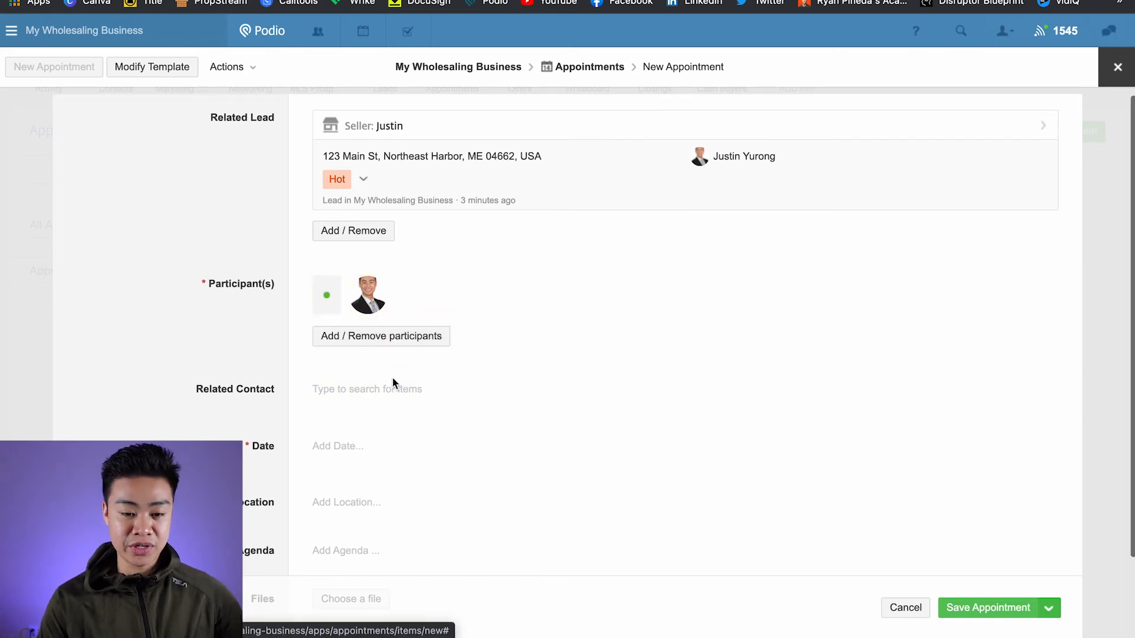
# Set the appointment's date to 12/07/2021 at 01:00 PM and save it without a location or agenda.
pyautogui.scroll(-2, 392, 391)
pyautogui.click(358, 385)
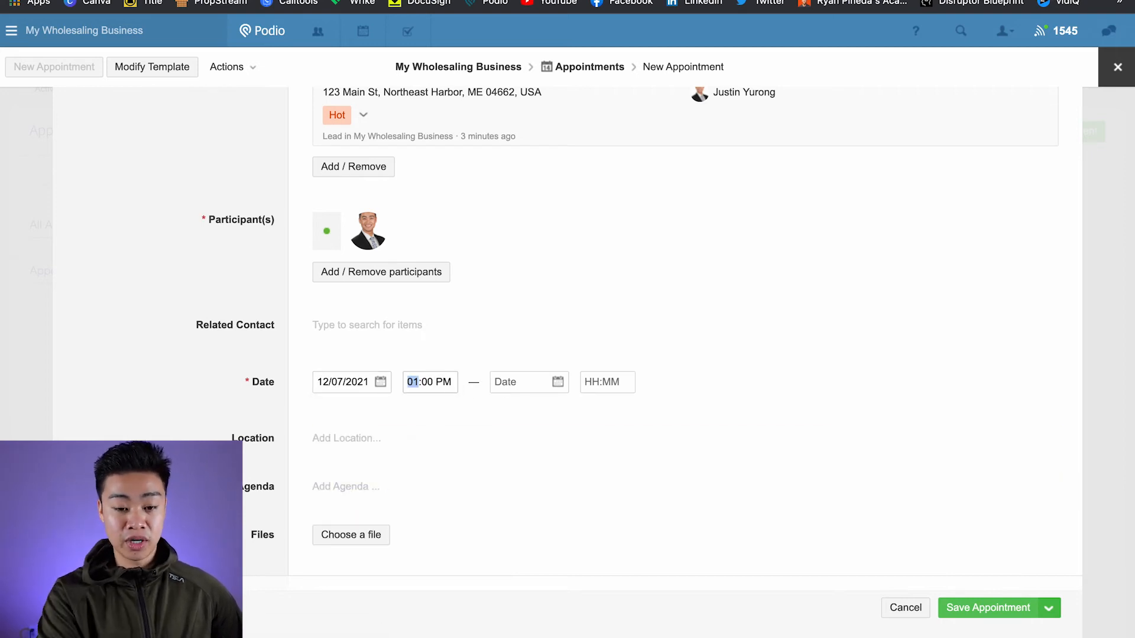
pyautogui.click(235, 376)
pyautogui.scroll(-1, 299, 372)
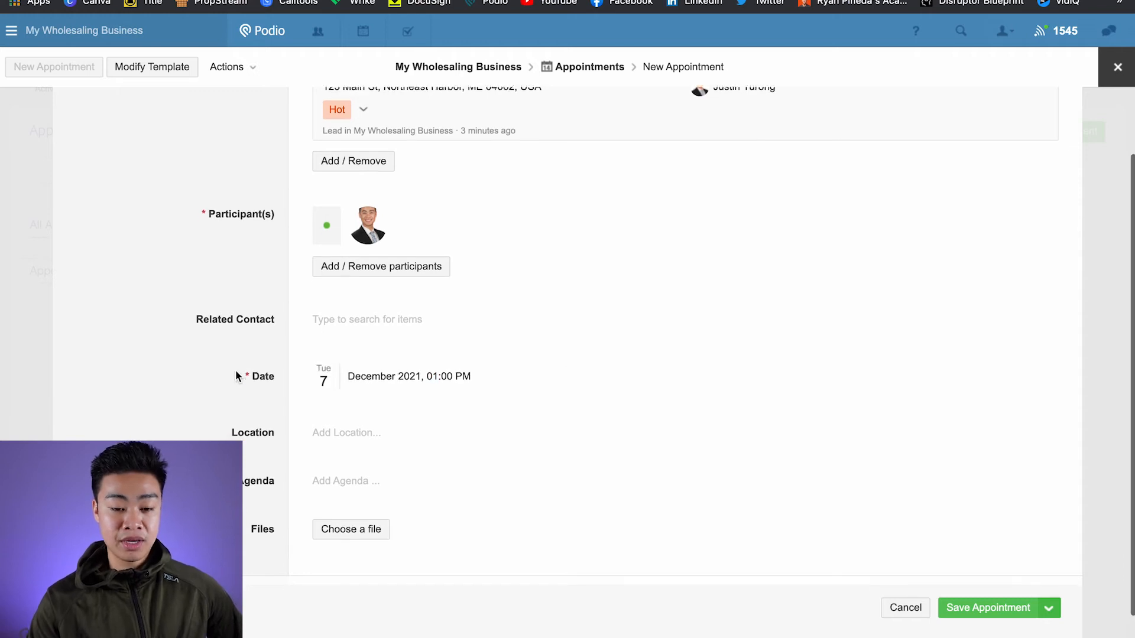
pyautogui.click(352, 408)
pyautogui.click(347, 456)
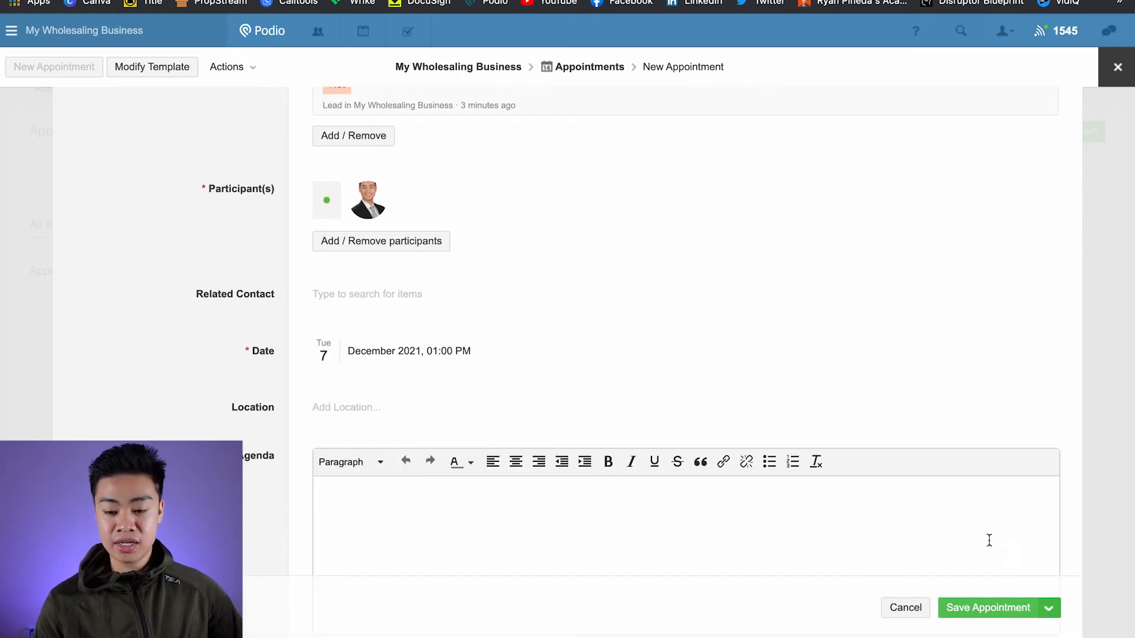
pyautogui.click(1009, 612)
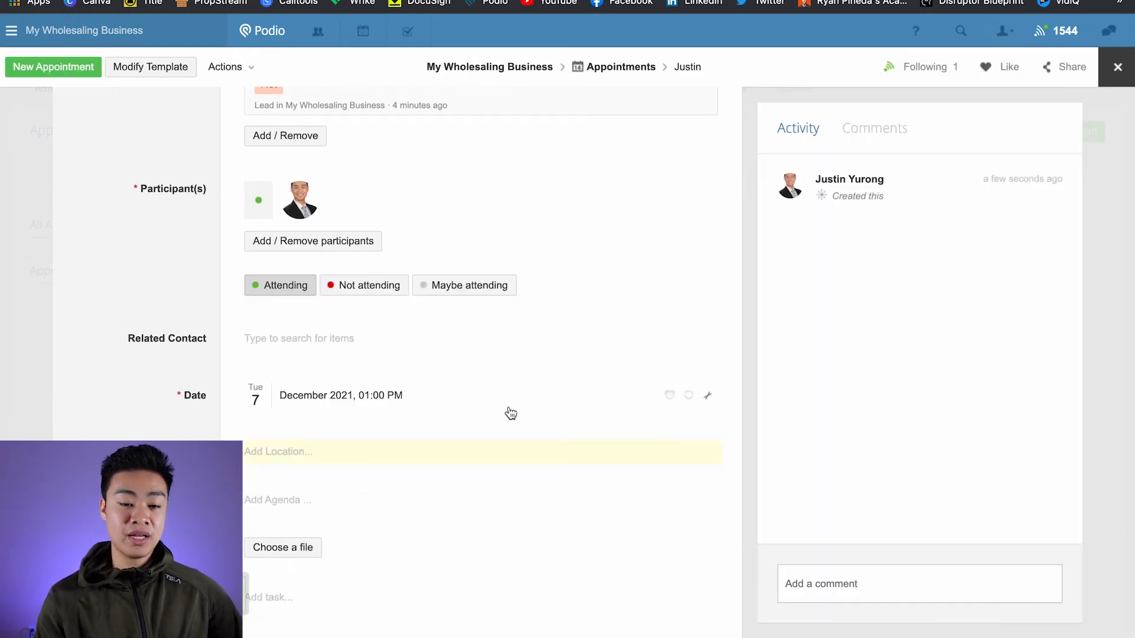
pyautogui.scroll(-2, 470, 401)
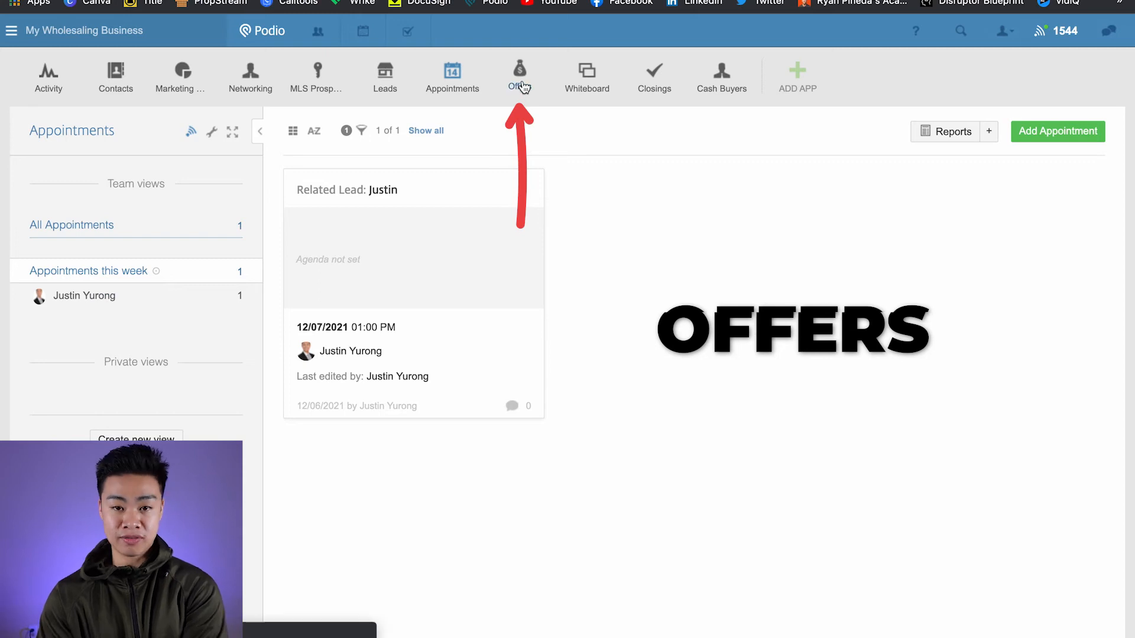
# Start a new offer in the Offers app, link it to the existing lead and enter the property's address.
pyautogui.click(522, 86)
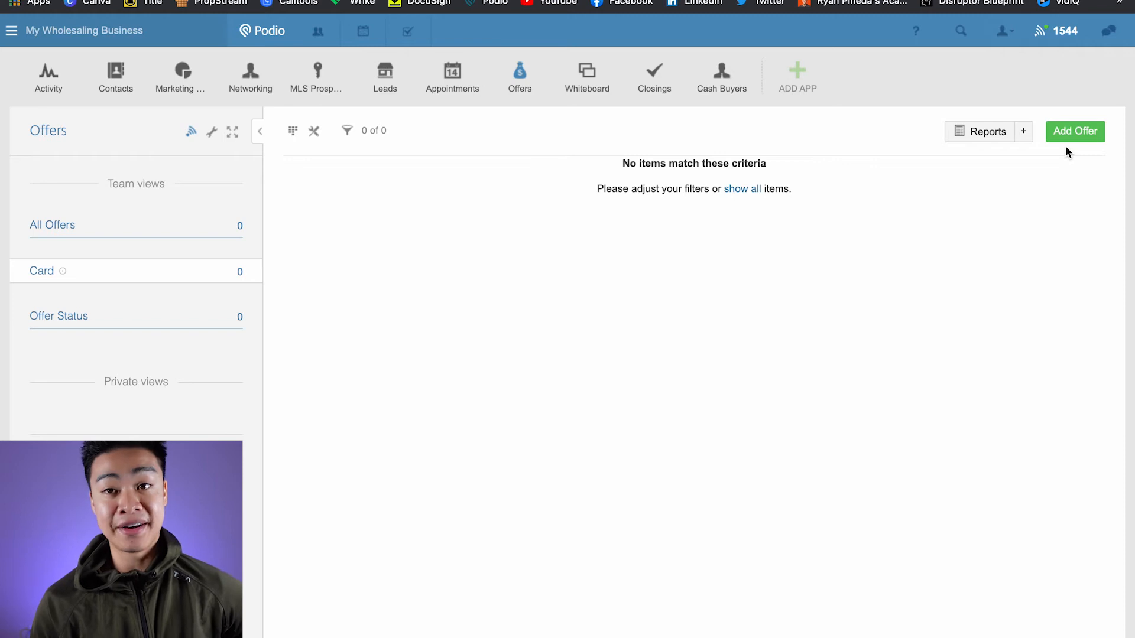
pyautogui.click(1089, 127)
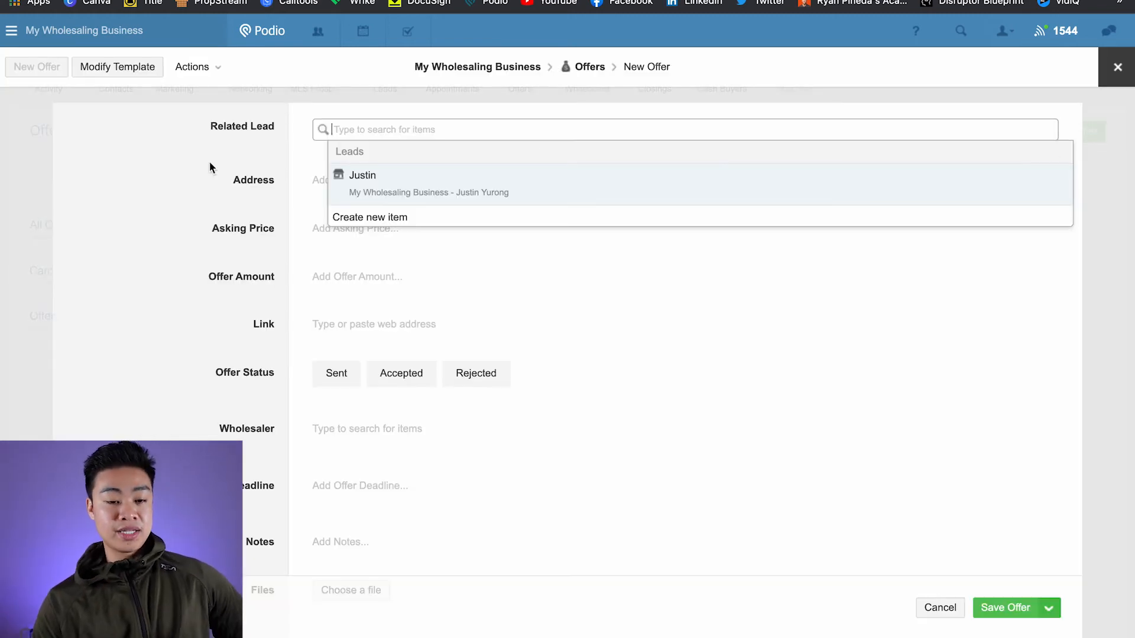
pyautogui.click(400, 199)
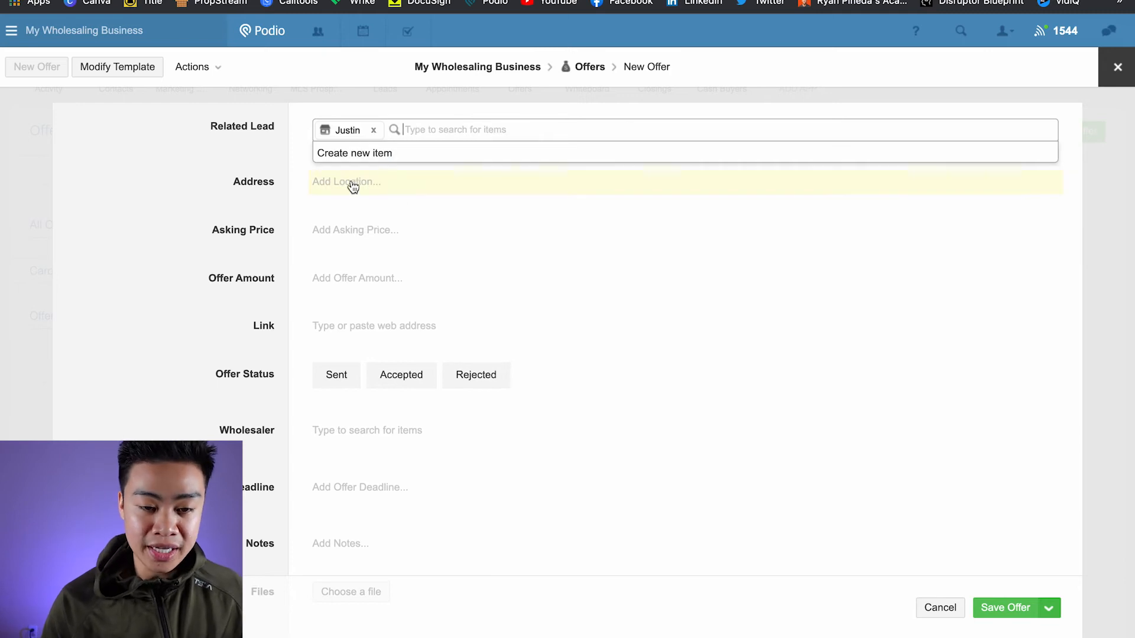
pyautogui.scroll(-1, 301, 144)
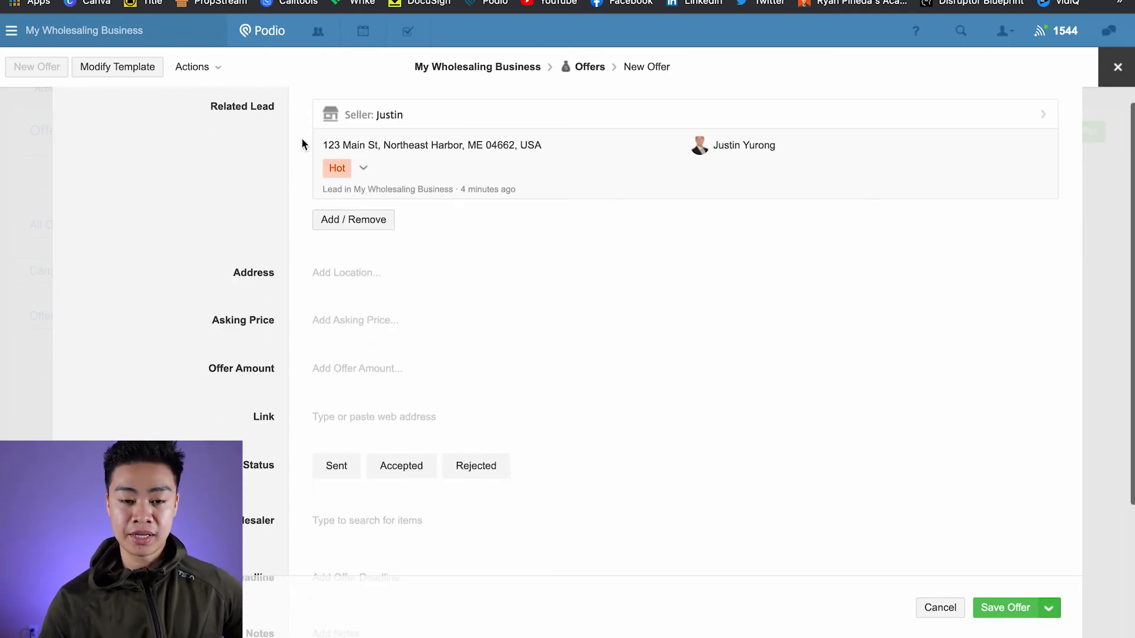
pyautogui.click(367, 275)
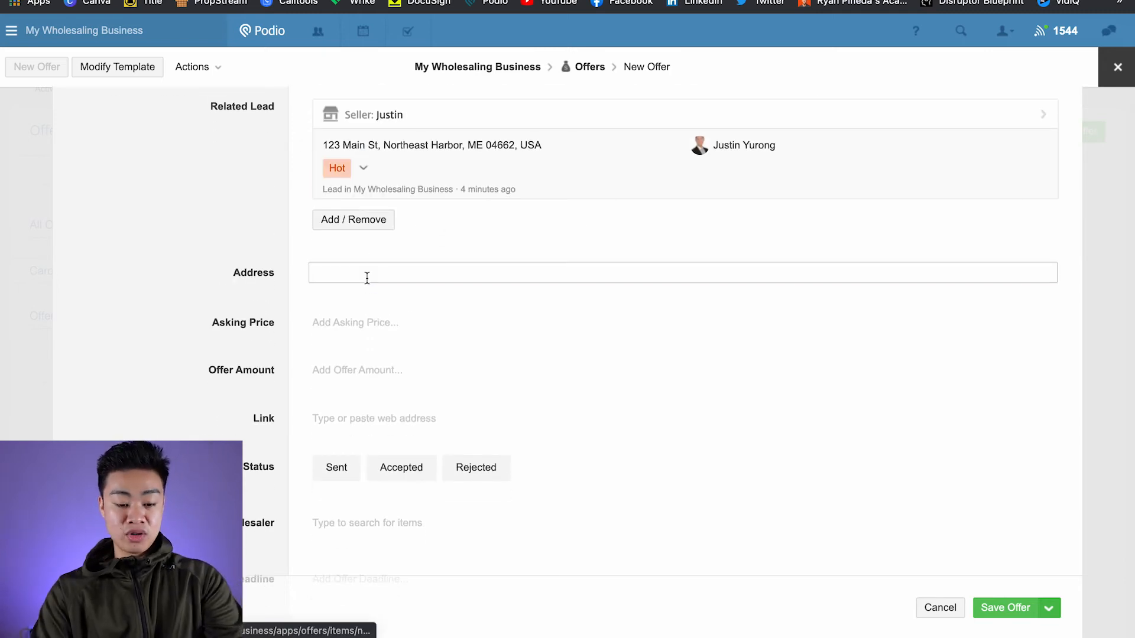
pyautogui.write('123 main')
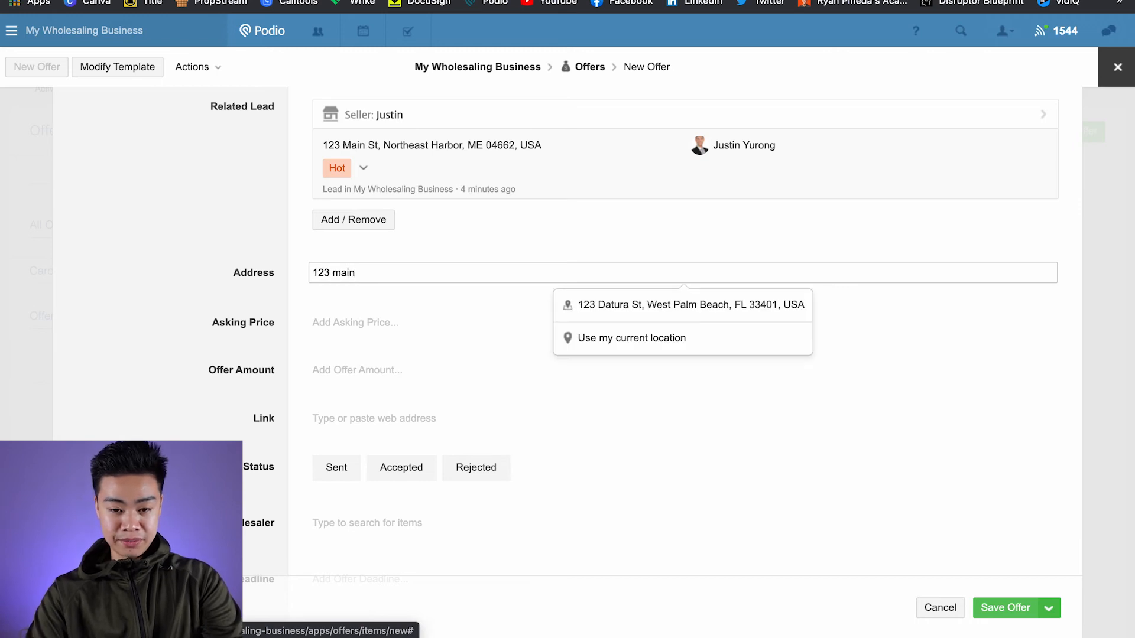
pyautogui.scroll(-3, 242, 243)
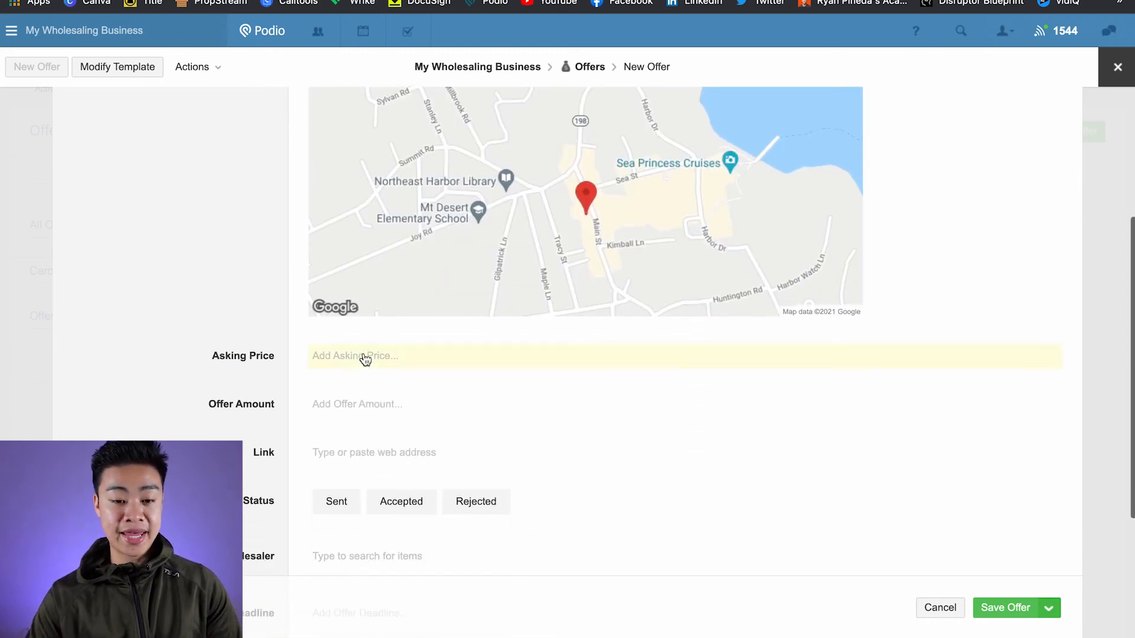
# Set the new offer's Asking Price to $125,000 and its Offer Amount to $113,000.
pyautogui.click(366, 360)
pyautogui.scroll(3, 367, 363)
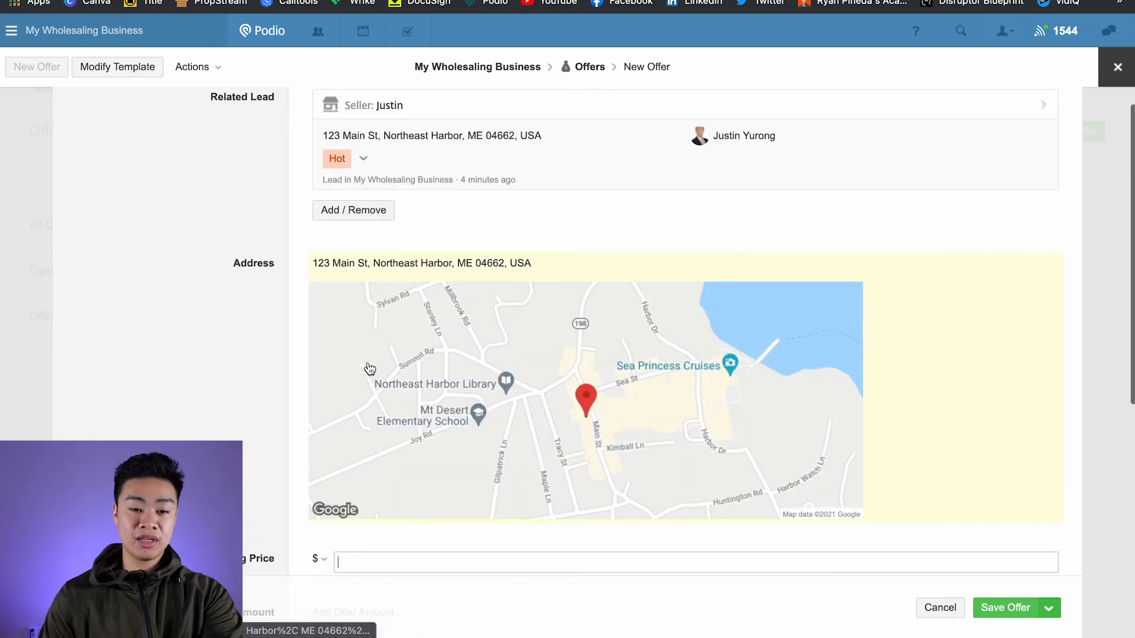
pyautogui.scroll(-4, 369, 368)
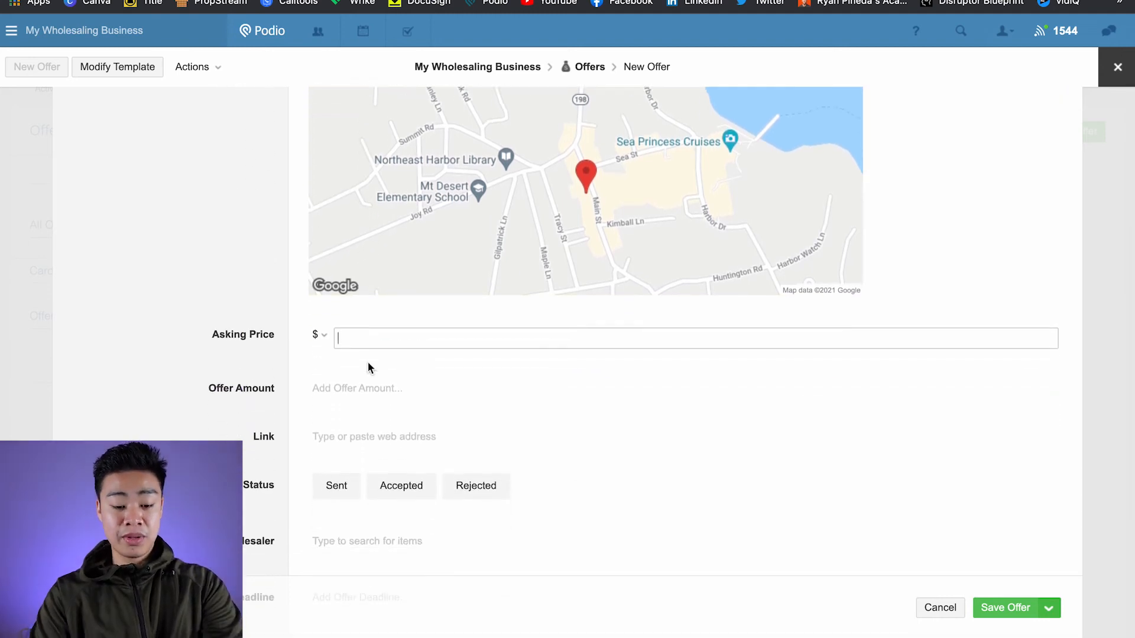
pyautogui.write('125000')
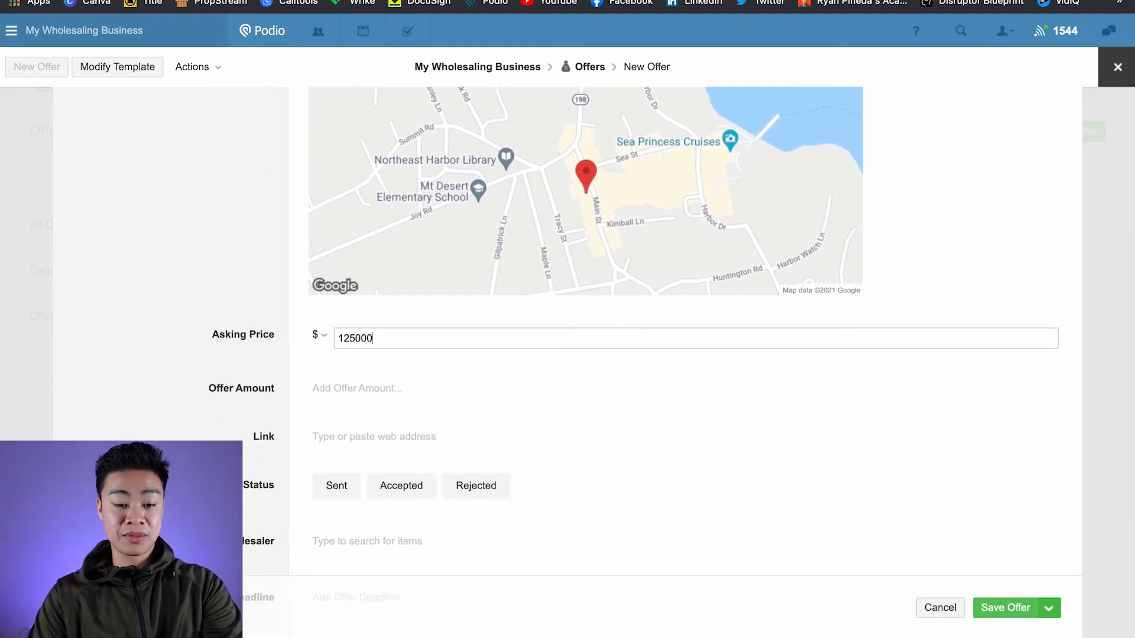
pyautogui.click(340, 386)
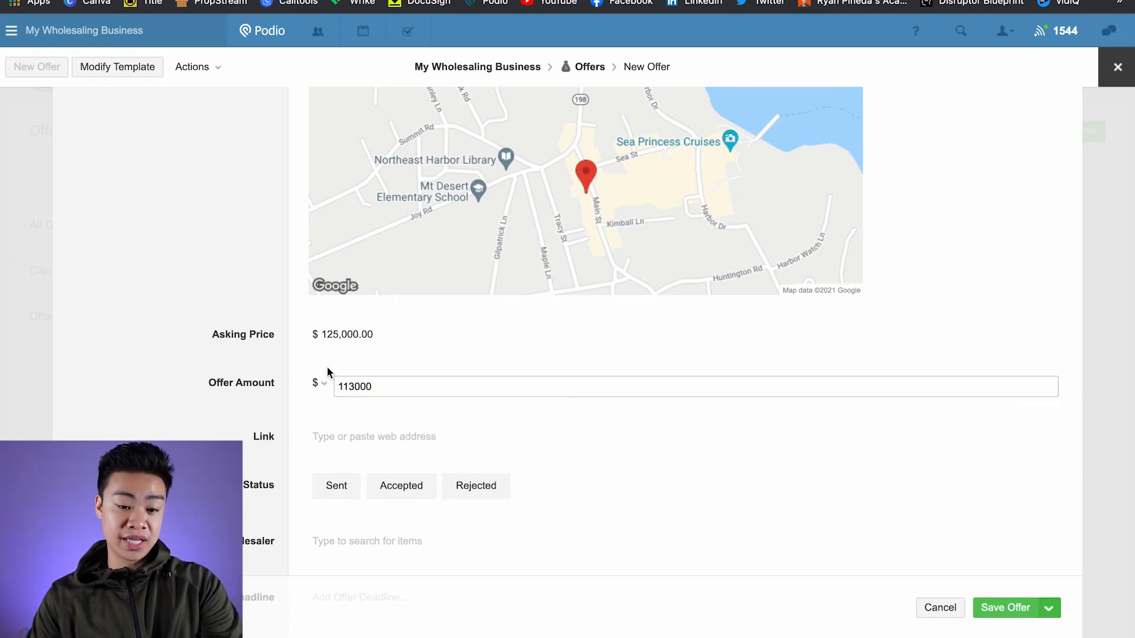
# Set the new offer's Offer Status to Sent, save the offer and return to the Offers card board.
pyautogui.scroll(-3, 328, 371)
pyautogui.click(360, 335)
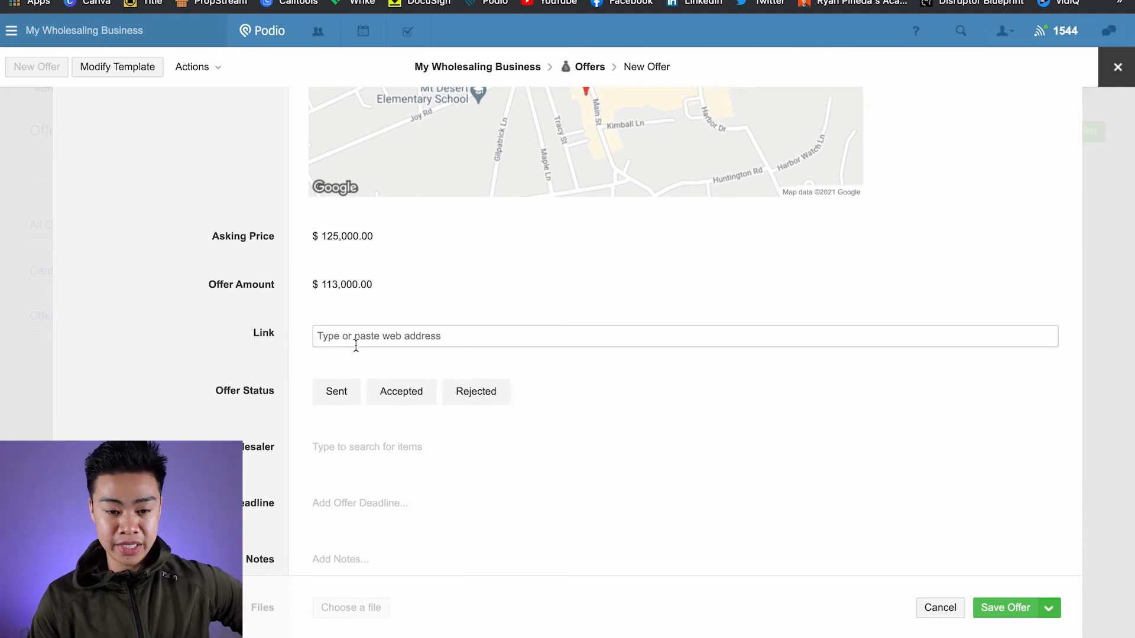
pyautogui.scroll(-3, 355, 345)
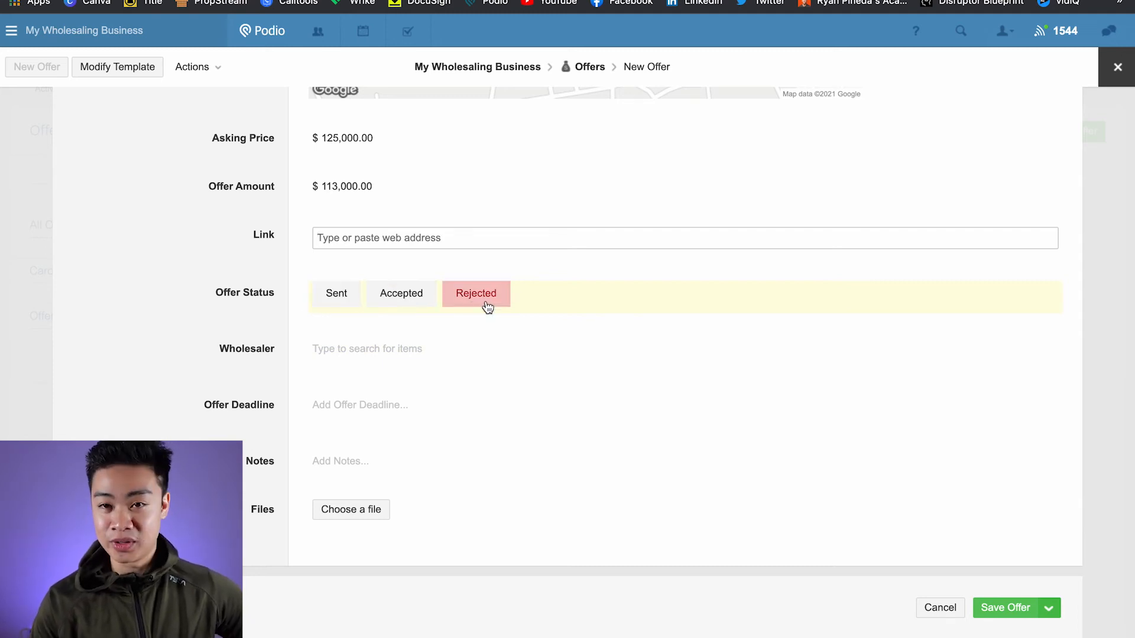
pyautogui.click(341, 299)
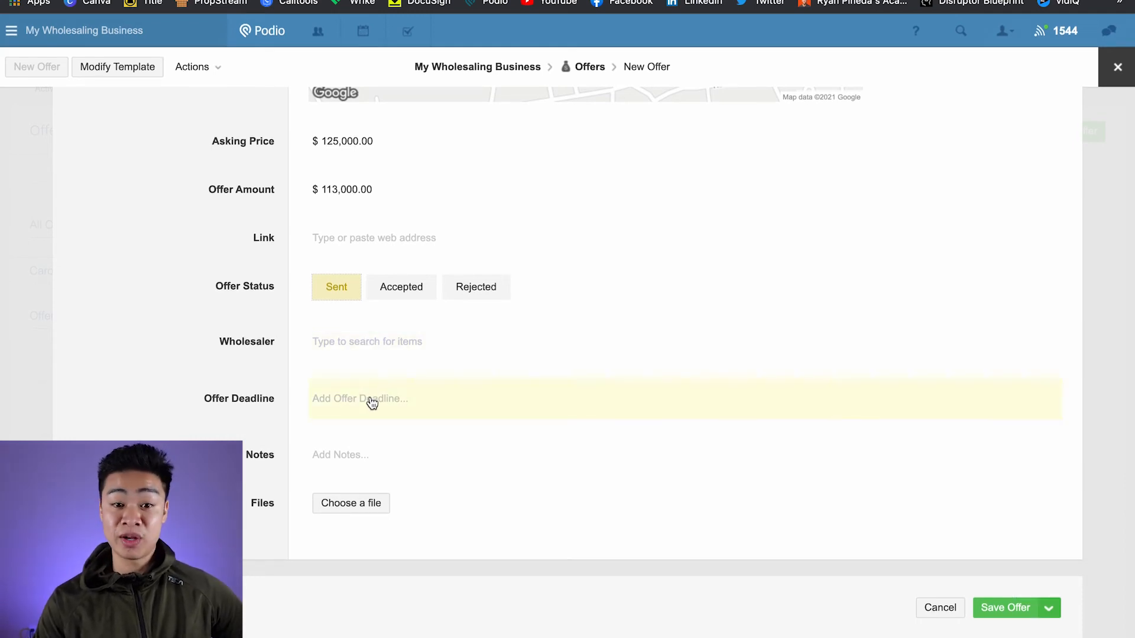
pyautogui.click(1008, 607)
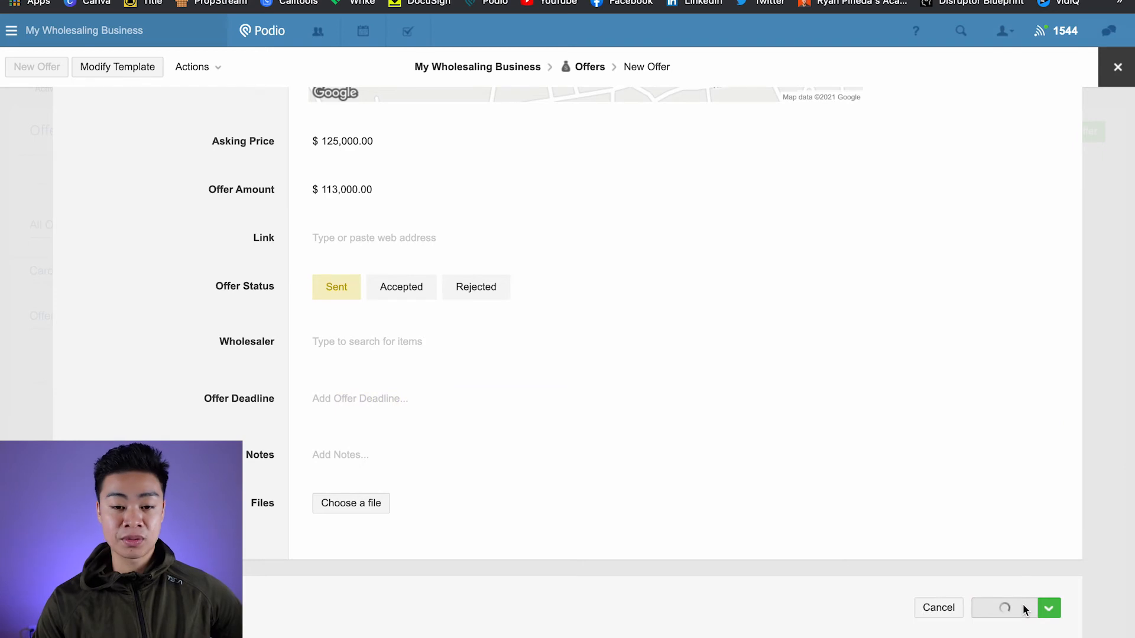
pyautogui.scroll(10, 602, 301)
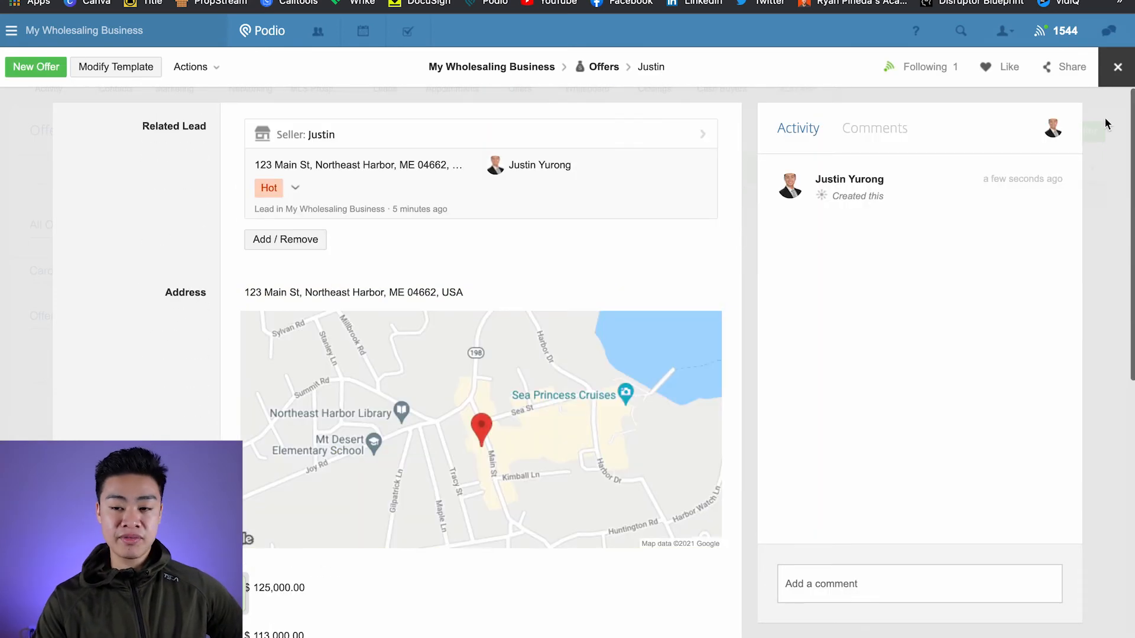
pyautogui.click(1117, 66)
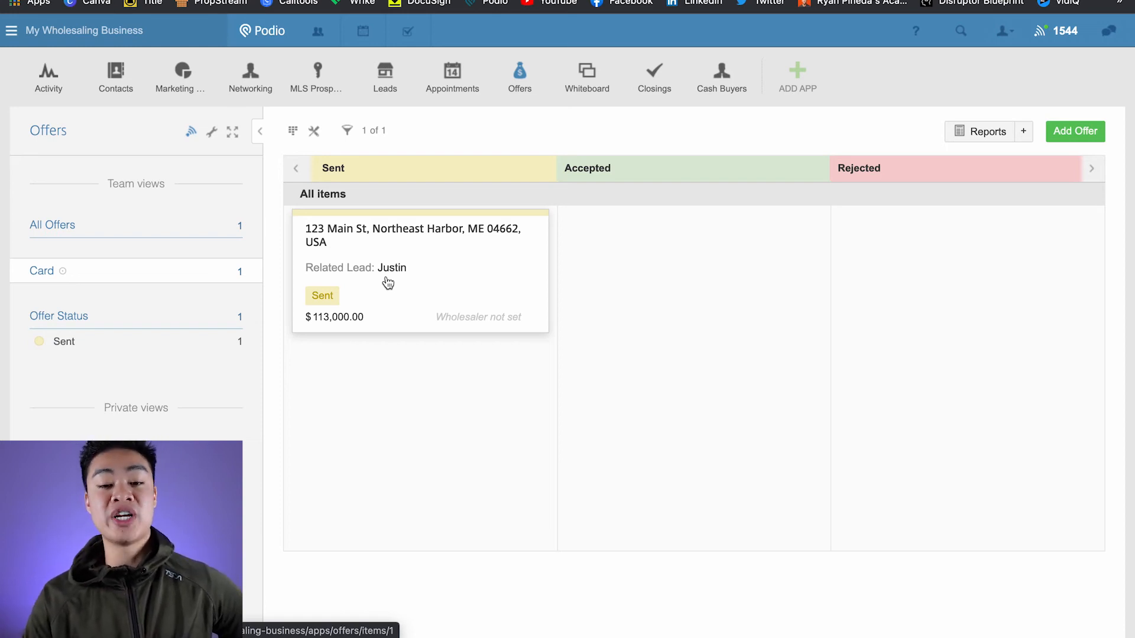
# Move the offer to Rejected and add the comment "i texted offer of 113k. they rejected. follow up in 2 weeks to see if buyer followed through".
pyautogui.moveTo(388, 283); pyautogui.dragTo(909, 328)
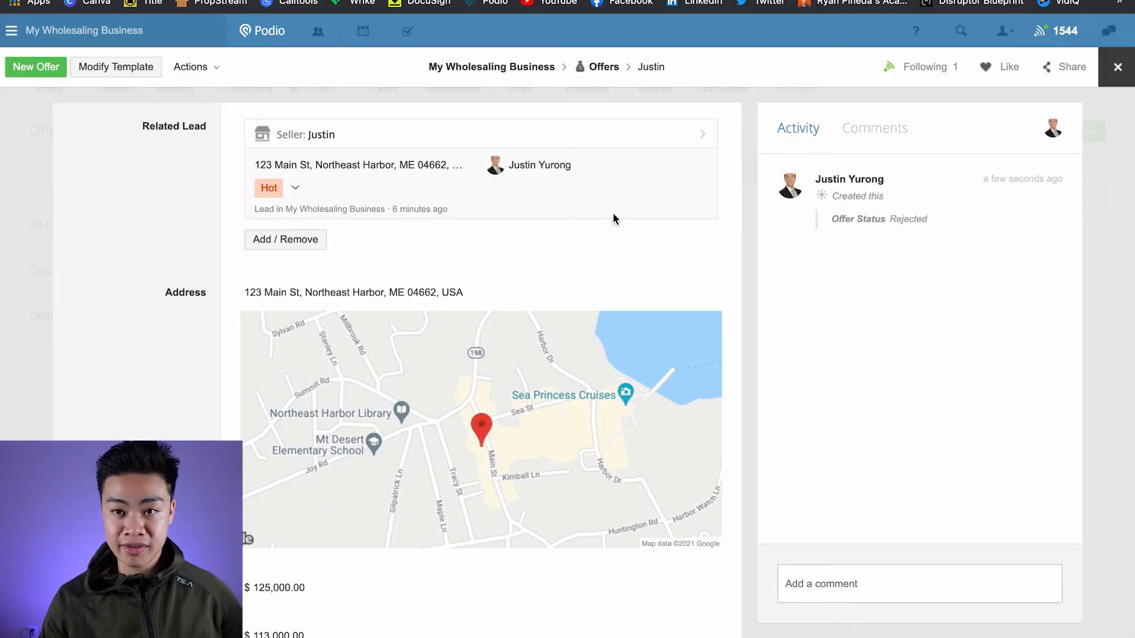
pyautogui.scroll(-8, 612, 219)
pyautogui.click(852, 582)
pyautogui.write('i texted offer')
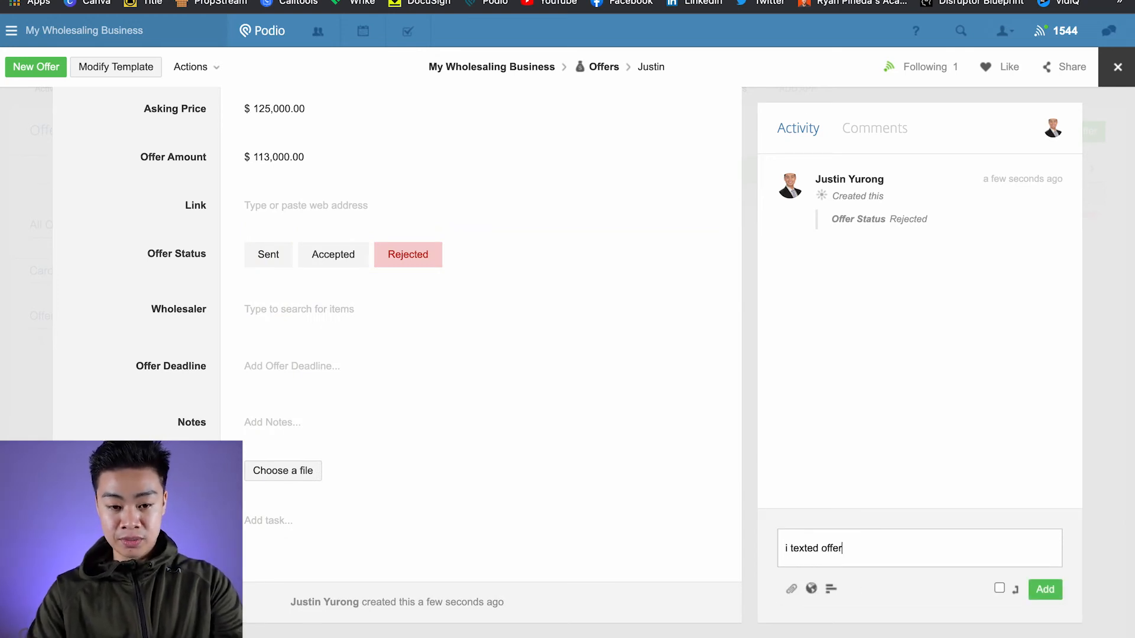
pyautogui.write(' of 113k. they rejecte')
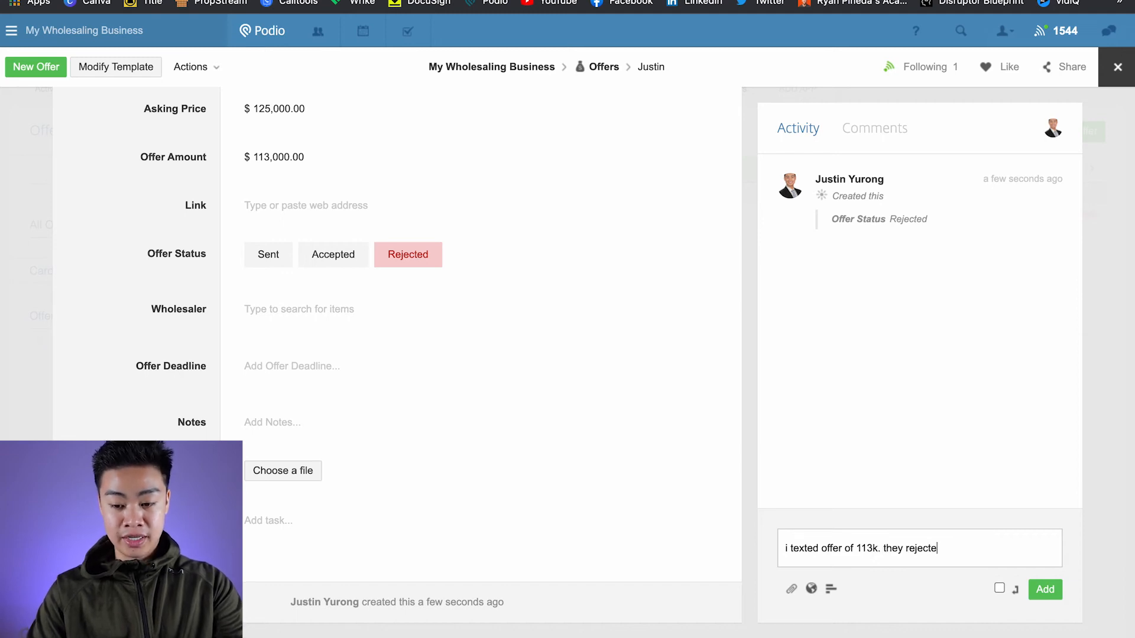
pyautogui.write('d. follow up in')
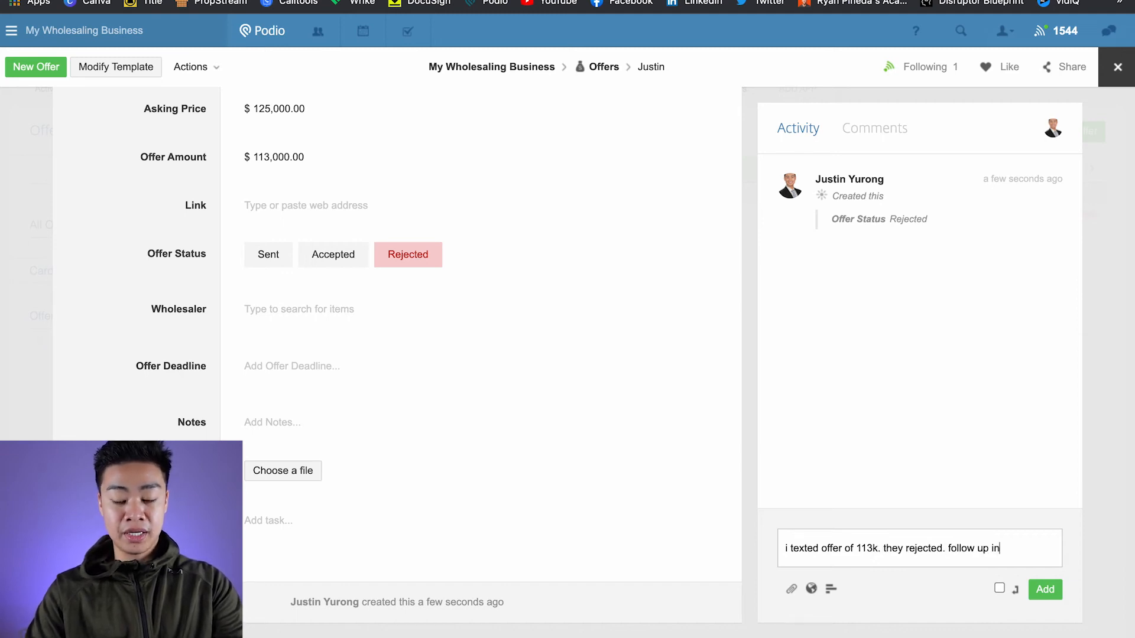
pyautogui.write(' 2 week')
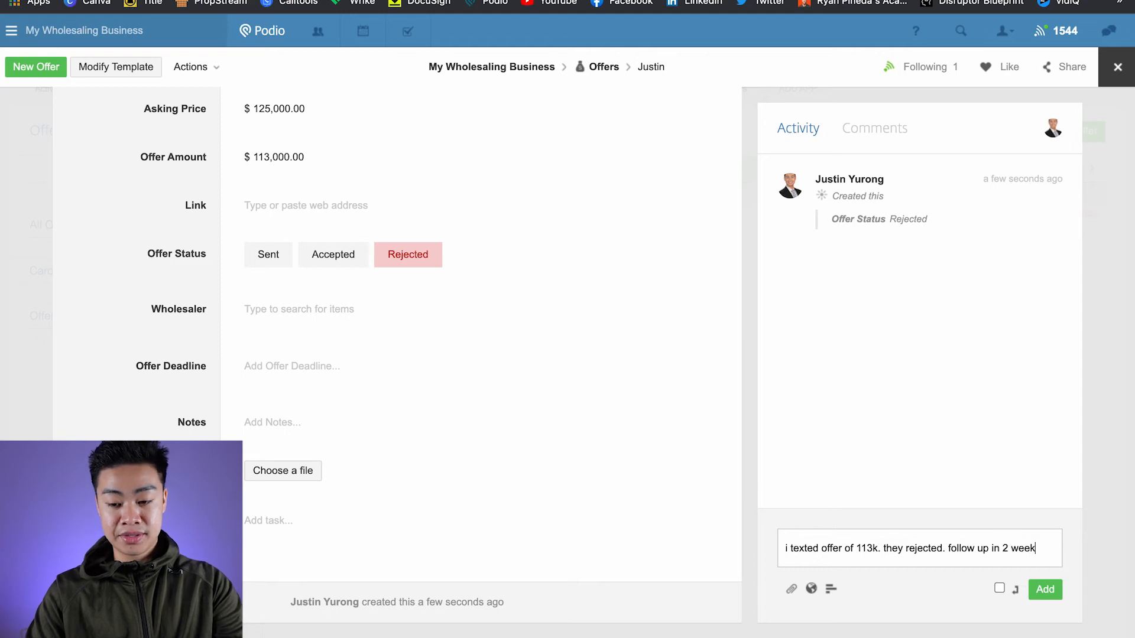
pyautogui.write('s to see if buy')
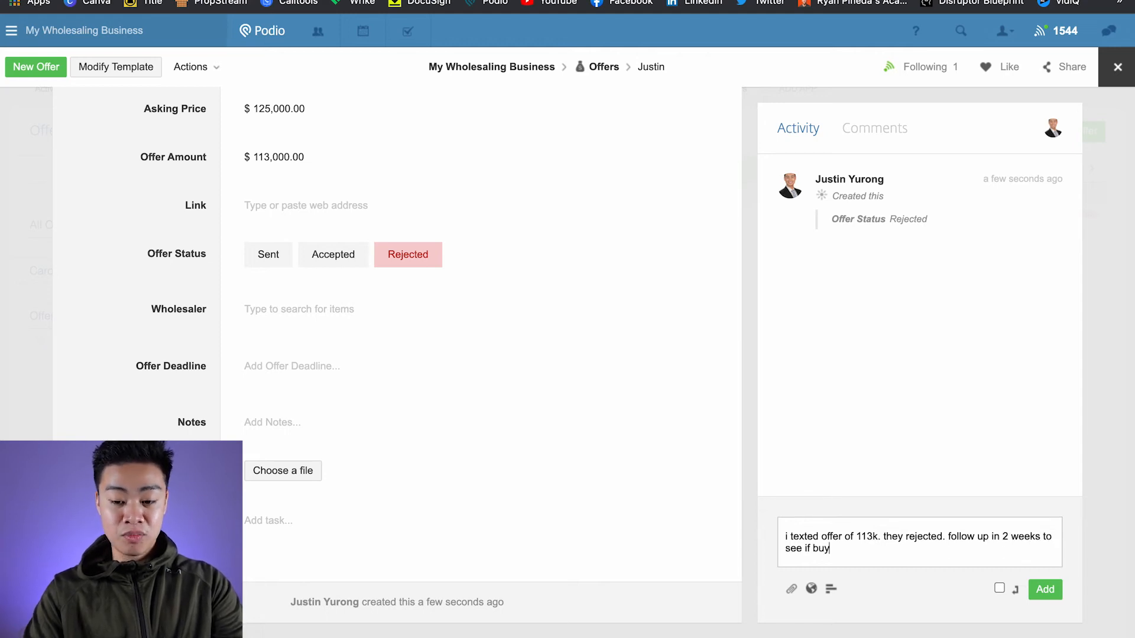
pyautogui.write('er followed through')
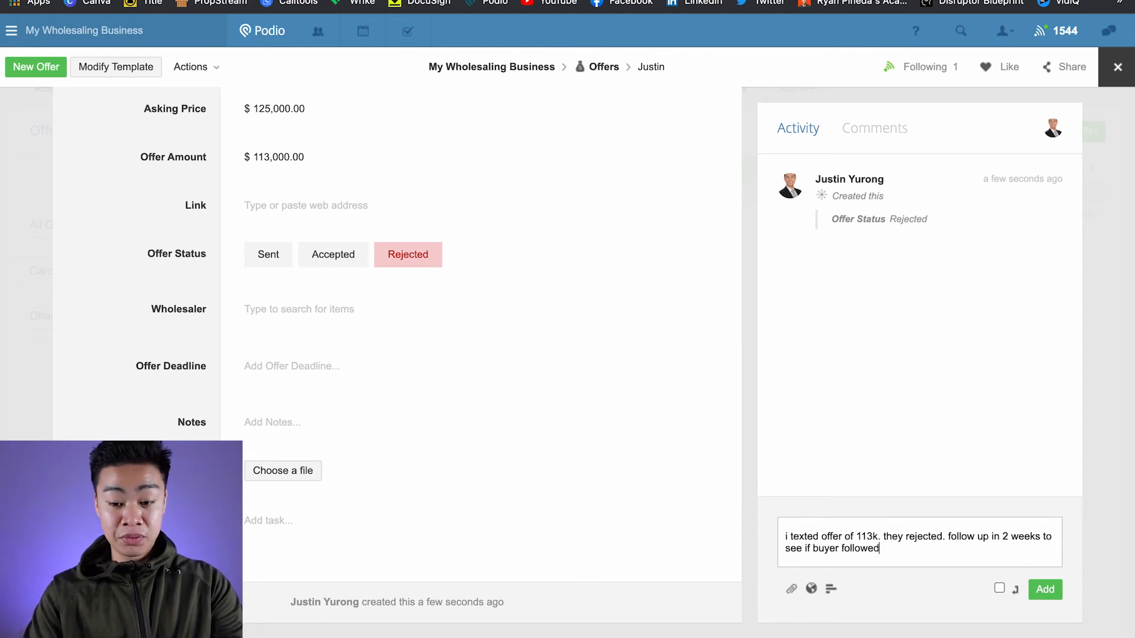
pyautogui.click(1046, 590)
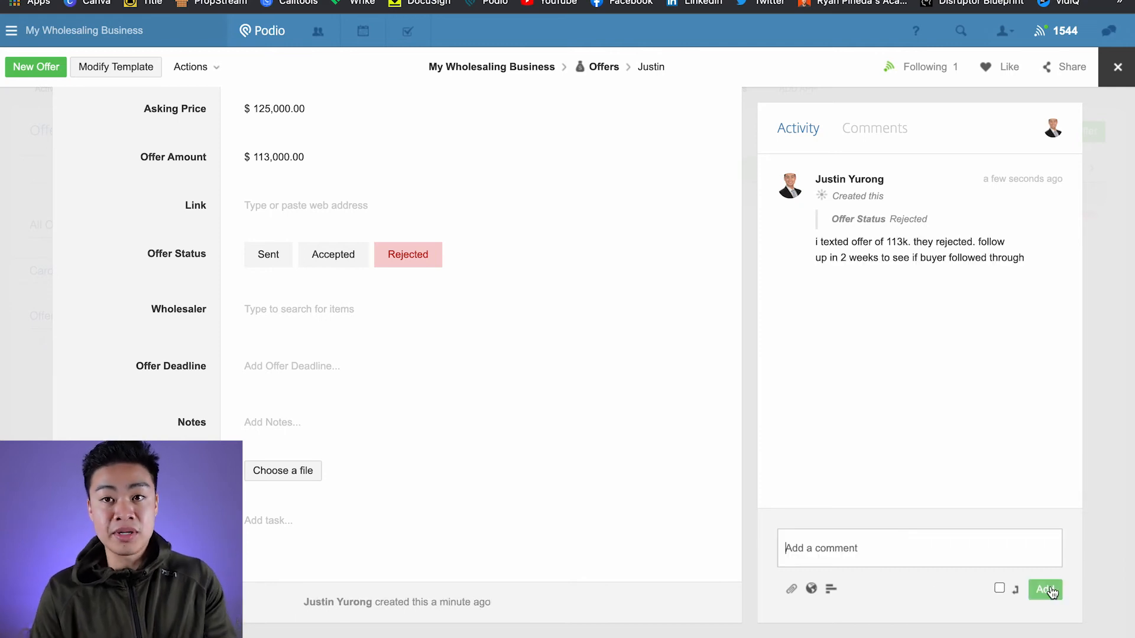
# Create a task on the rejected offer titled "Follow up with wholesaler" with a custom due date of December 20, 2021.
pyautogui.click(268, 520)
pyautogui.write('Fo')
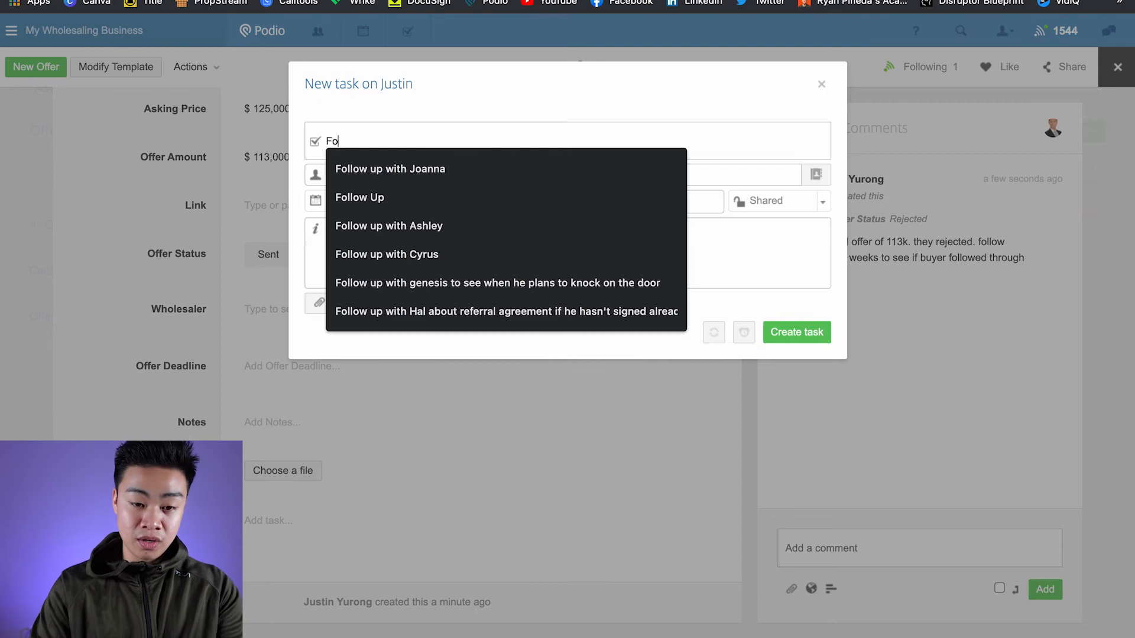
pyautogui.write('llow up with ewhol')
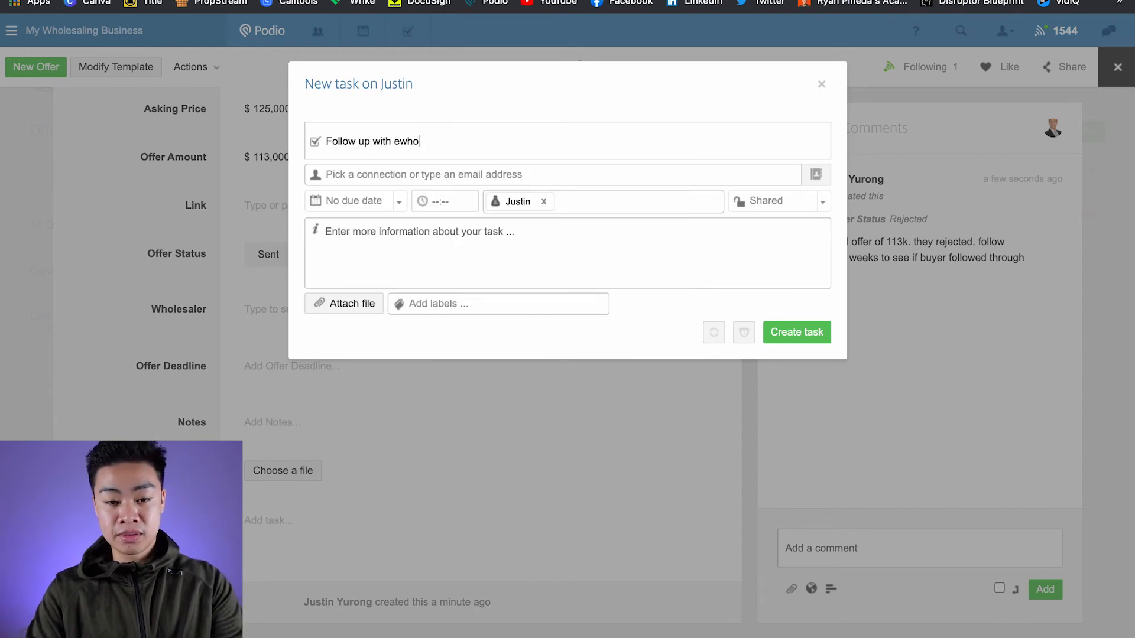
pyautogui.press('BackSpace')
pyautogui.press('BackSpace')
pyautogui.press('BackSpace')
pyautogui.press('BackSpace')
pyautogui.write('wholesaler')
pyautogui.click(374, 199)
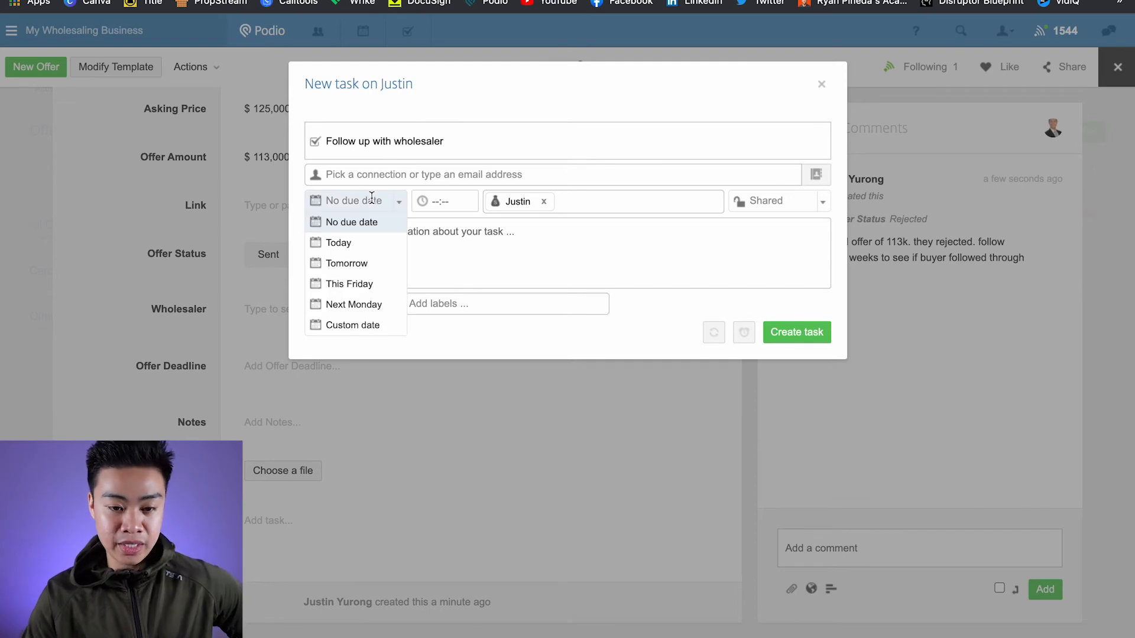
pyautogui.click(387, 325)
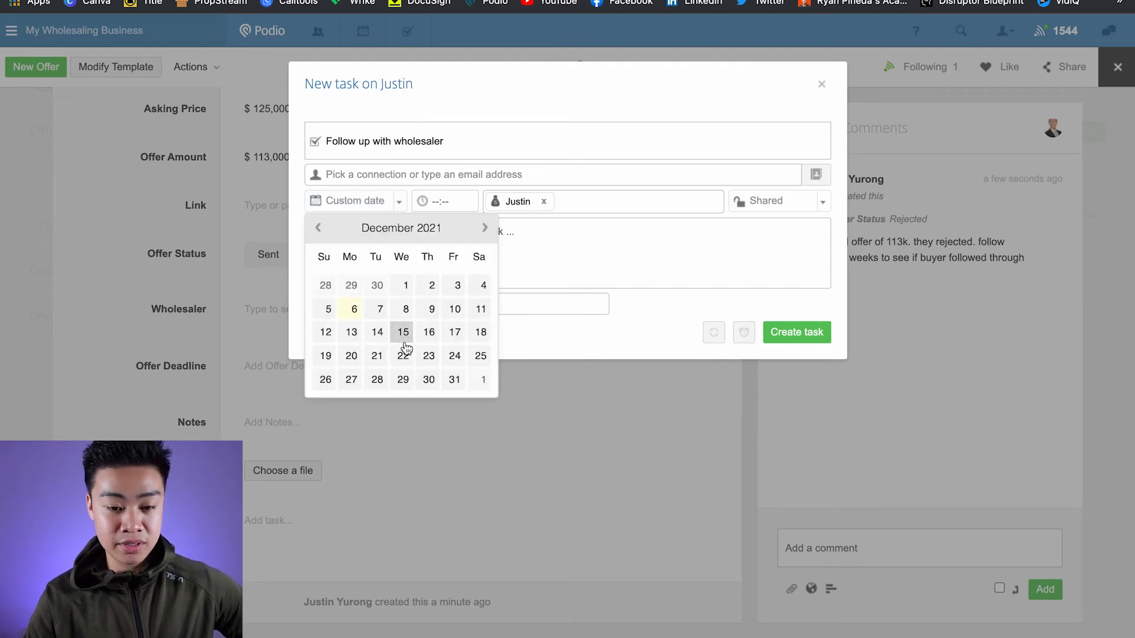
pyautogui.click(351, 355)
pyautogui.click(787, 333)
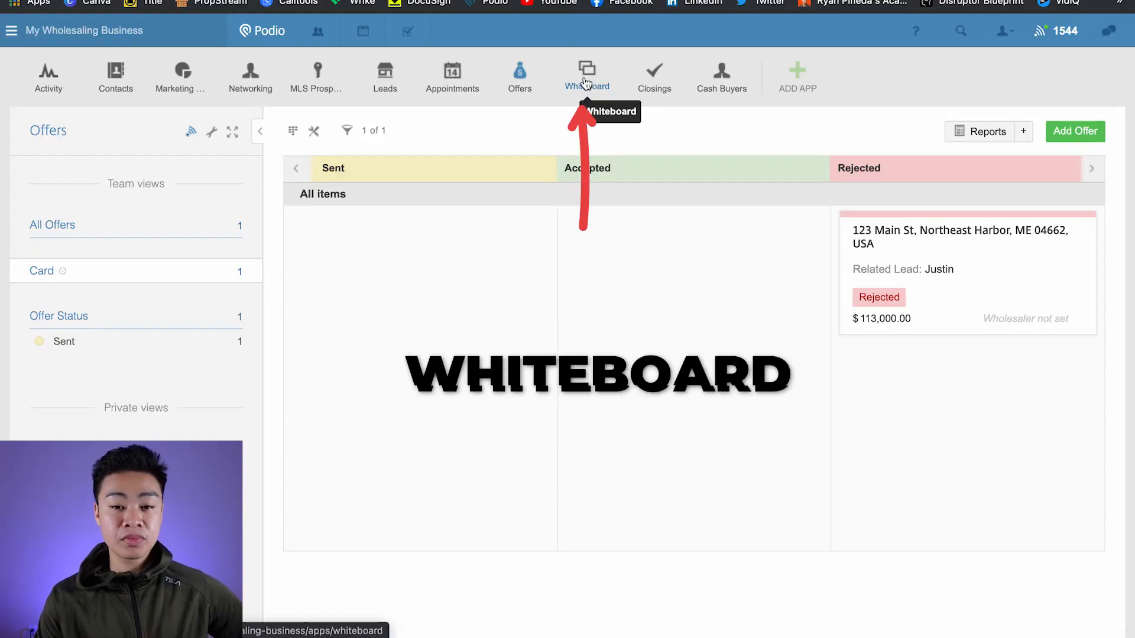
# Start a new item in the Whiteboard app and link the existing lead as its Seller.
pyautogui.click(585, 83)
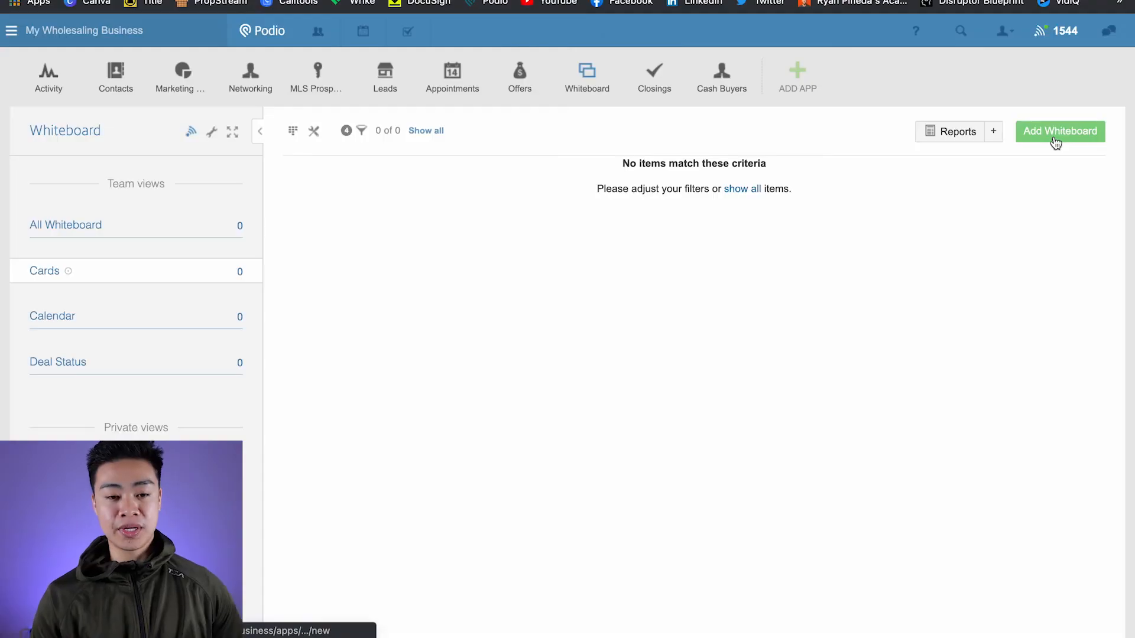
pyautogui.click(1056, 143)
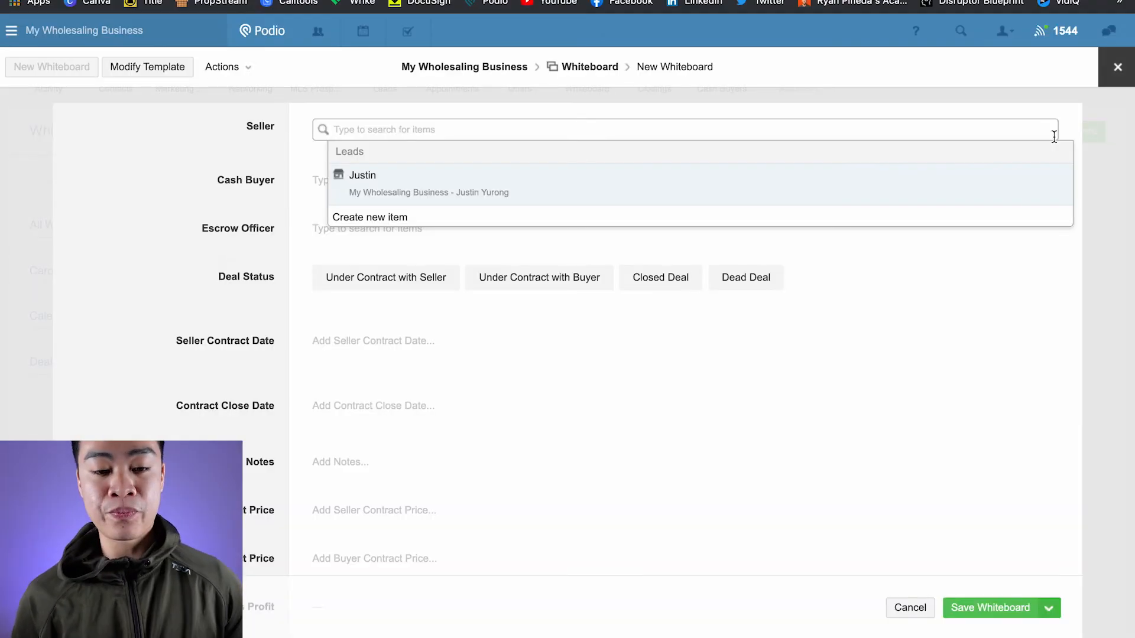
pyautogui.click(393, 188)
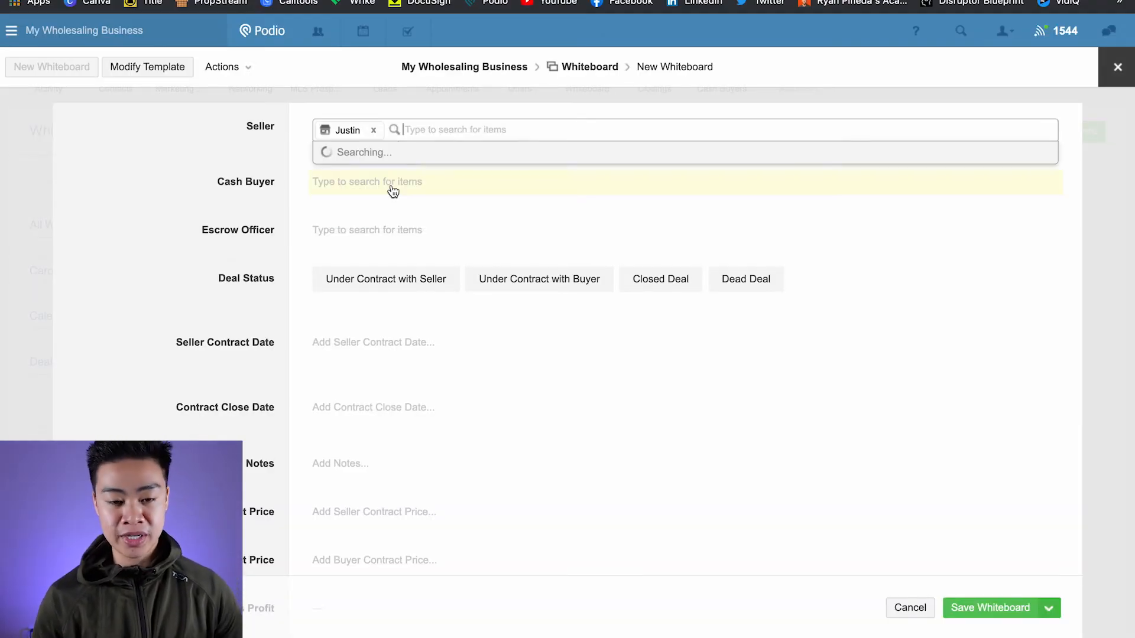
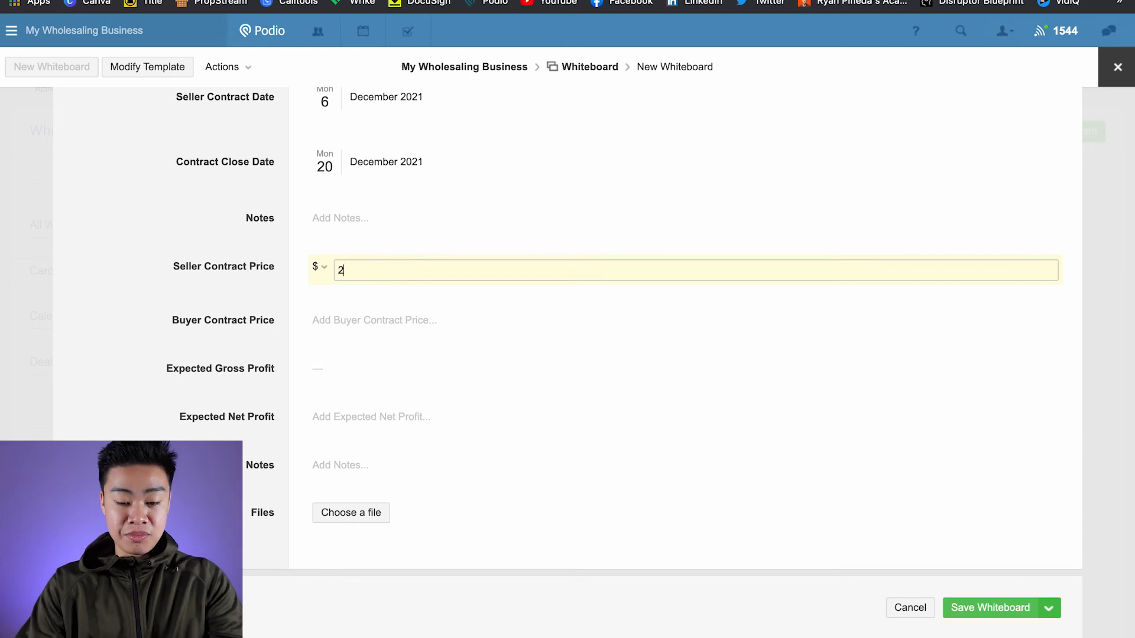
# Set the Seller Contract Price to $200,000 and the Buyer Contract Price to $250,000, and save the whiteboard item.
pyautogui.click(376, 321)
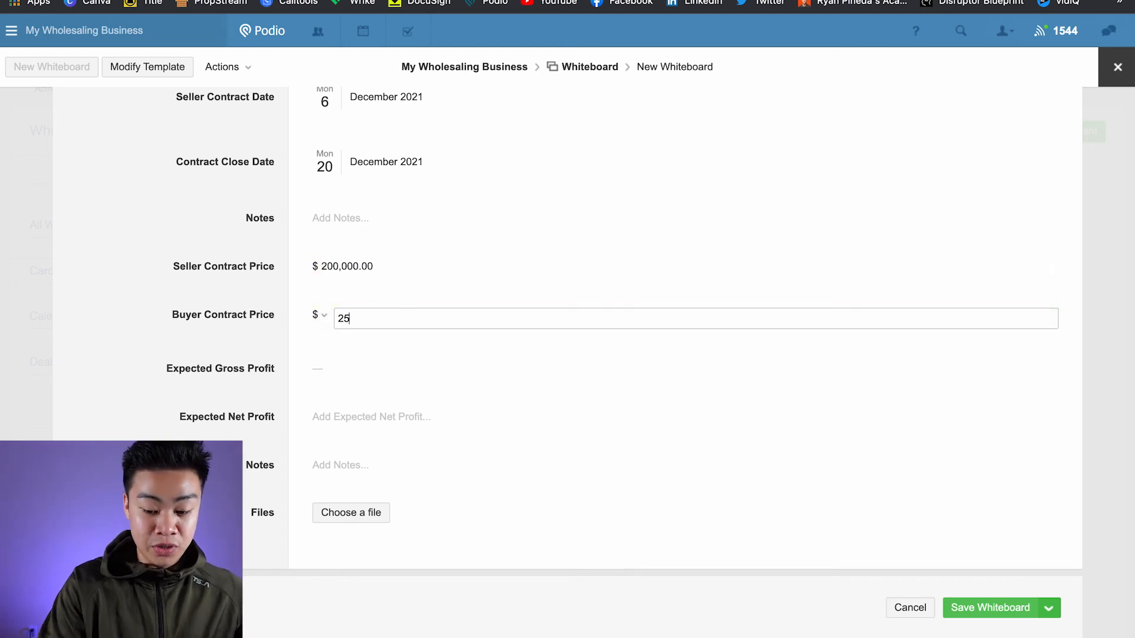
pyautogui.click(284, 345)
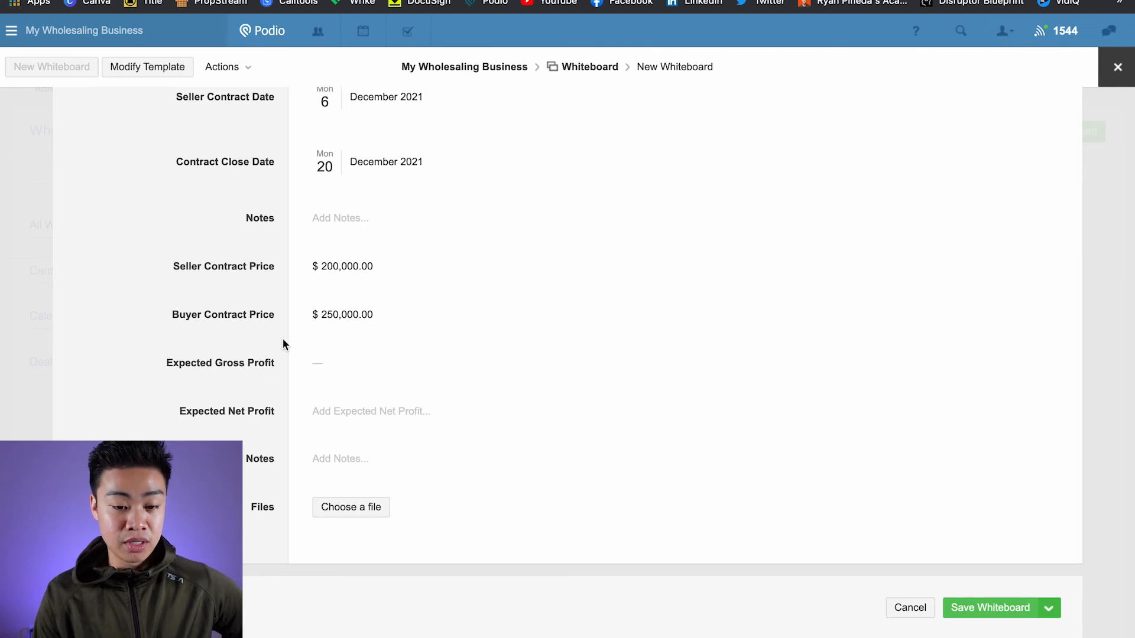
pyautogui.click(972, 608)
# Set the saved whiteboard item's Expected Net Profit to $25,000.
pyautogui.scroll(-4, 594, 434)
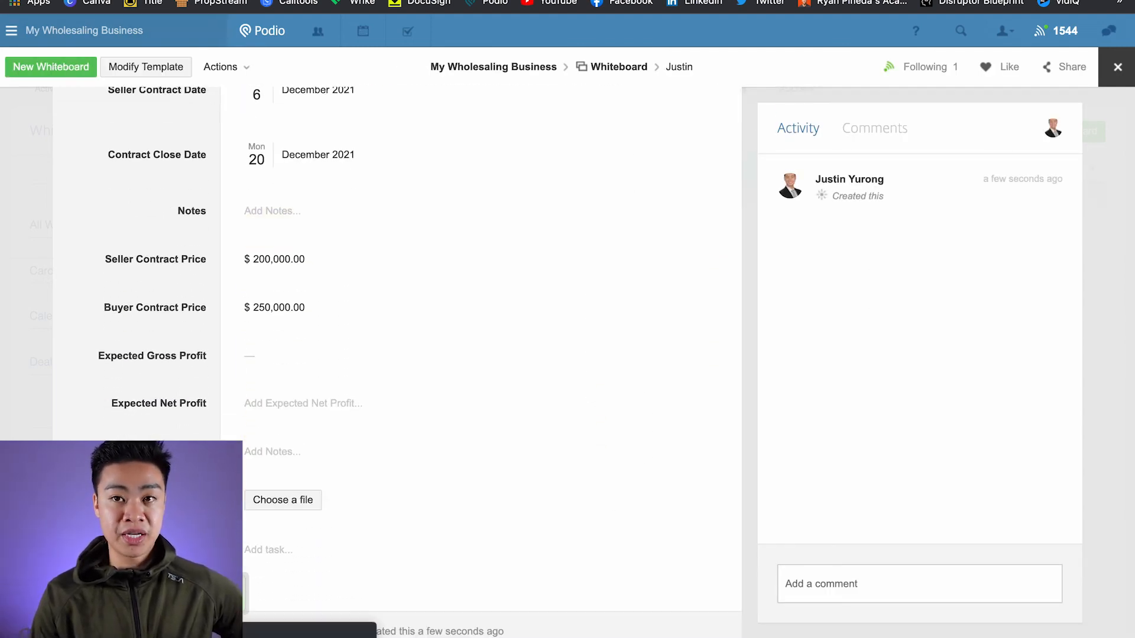
pyautogui.scroll(-9, 361, 178)
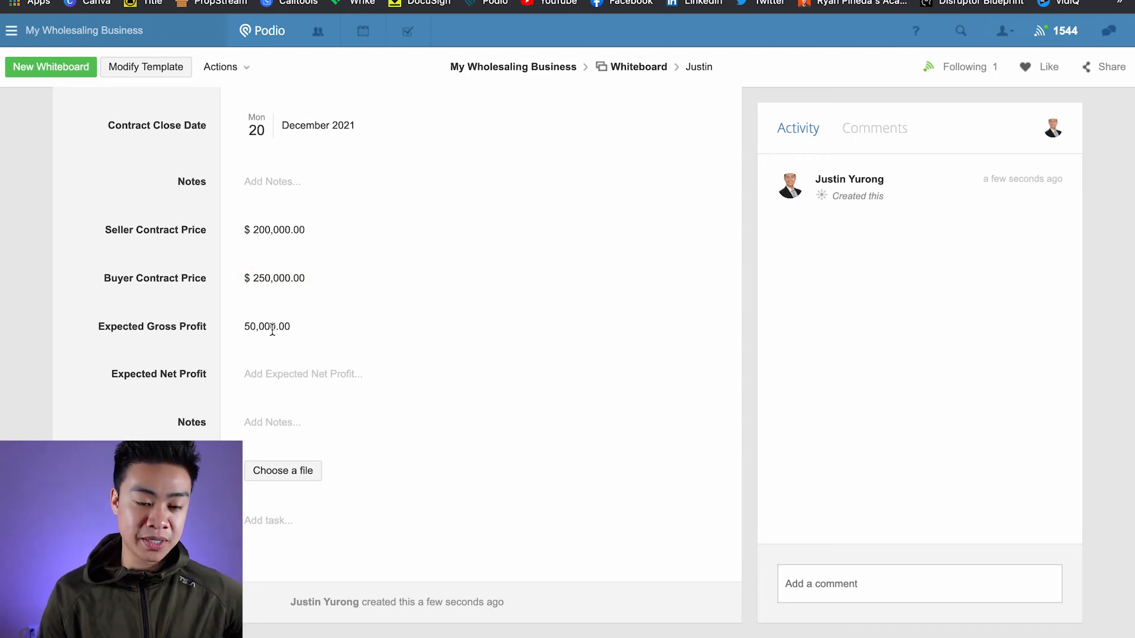
pyautogui.moveTo(242, 326); pyautogui.dragTo(304, 327)
pyautogui.click(314, 374)
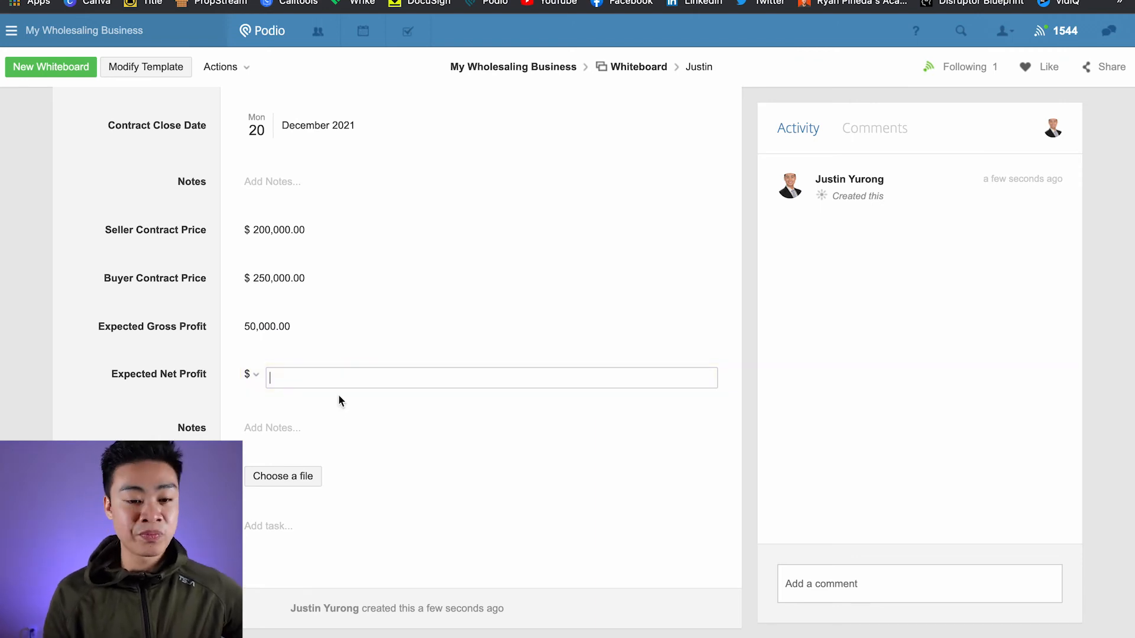
pyautogui.write('250000')
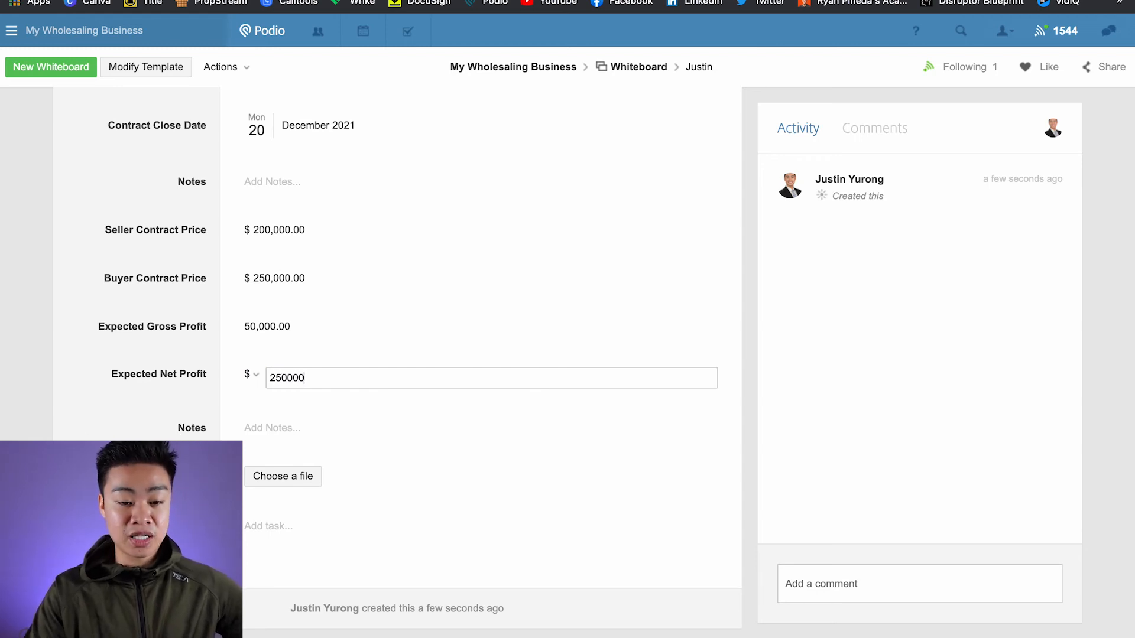
pyautogui.click(738, 360)
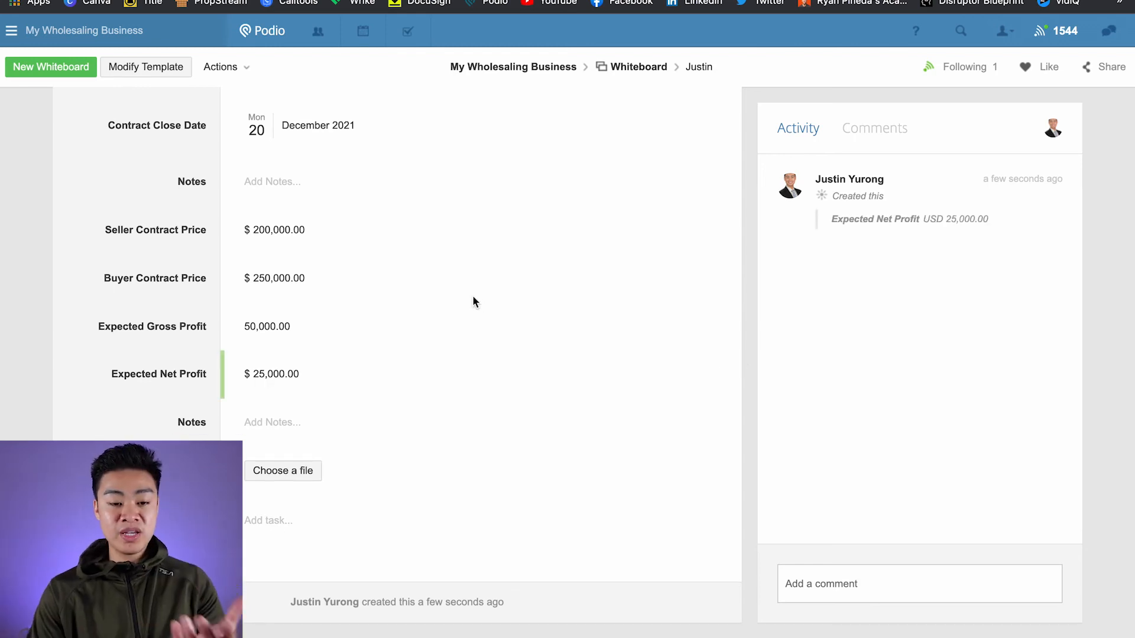
# Review the whiteboard item's contract dates, prices, profit fields and linked contacts, and return to the Whiteboard card board.
pyautogui.scroll(4, 218, 386)
pyautogui.scroll(-2, 218, 386)
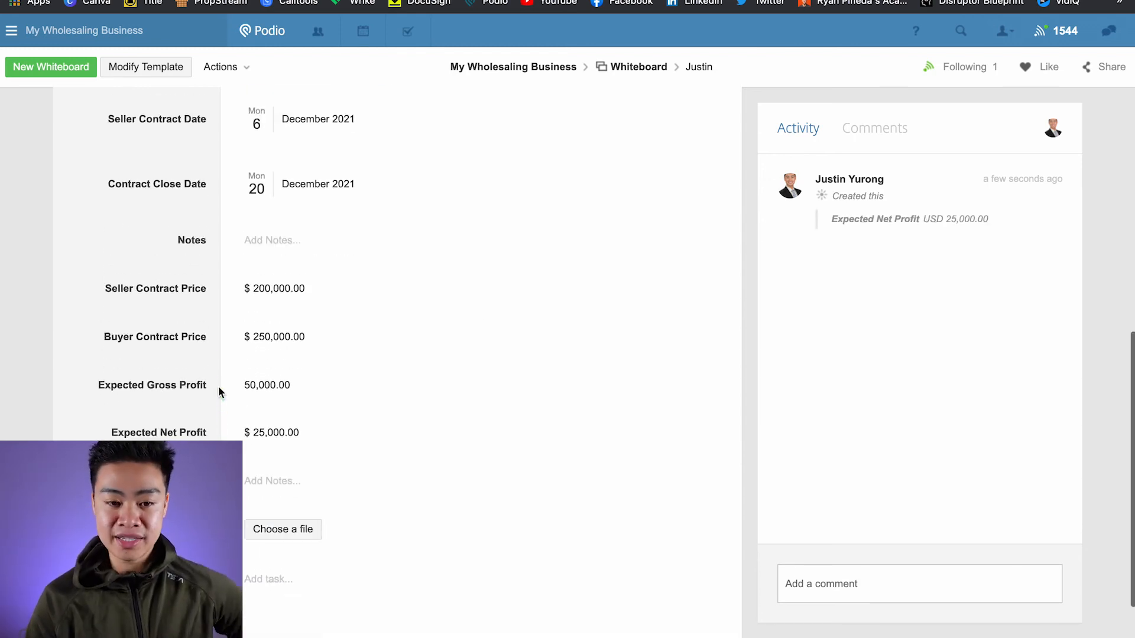
pyautogui.scroll(-2, 219, 390)
pyautogui.scroll(6, 502, 384)
pyautogui.scroll(3, 501, 385)
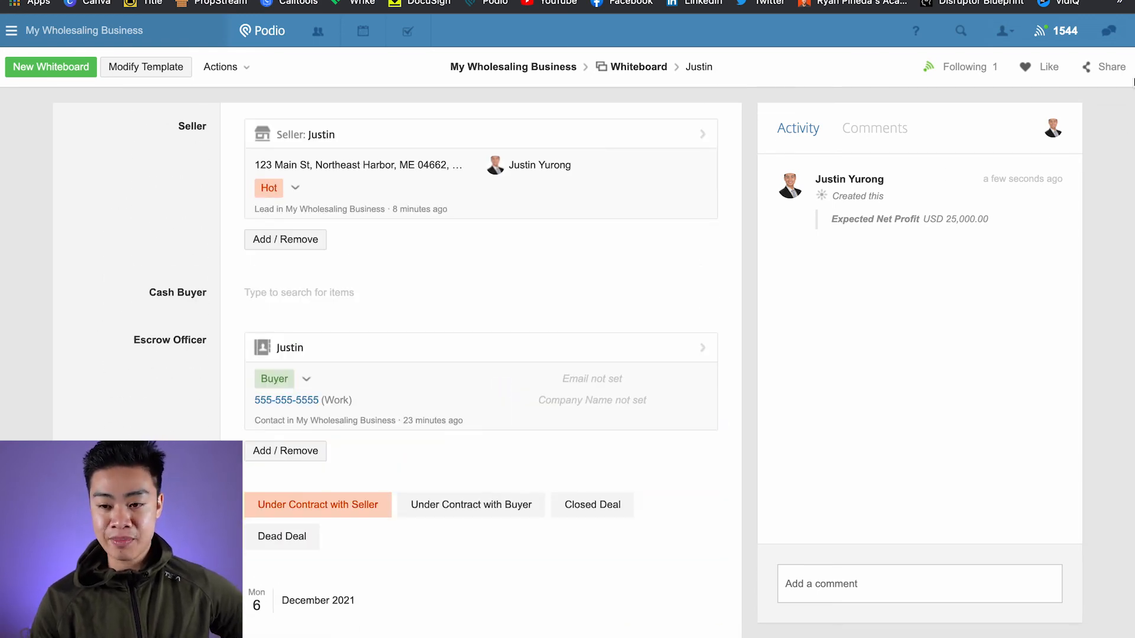
pyautogui.click(630, 70)
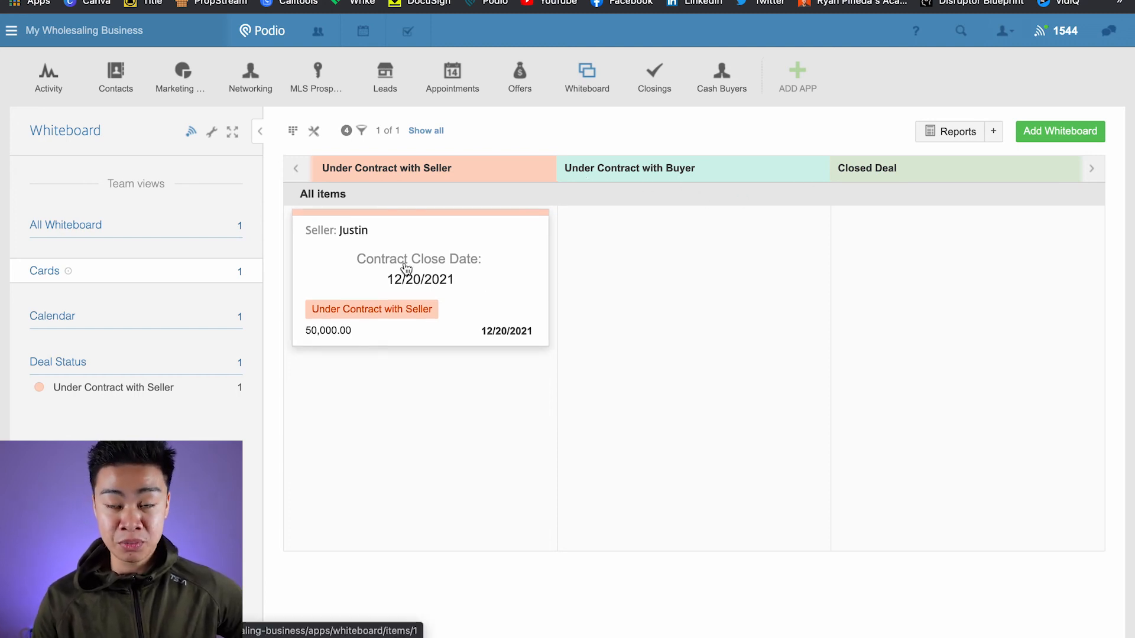
# Move the deal card to Under Contract with Buyer and back to Under Contract with Seller.
pyautogui.moveTo(406, 268); pyautogui.dragTo(691, 288)
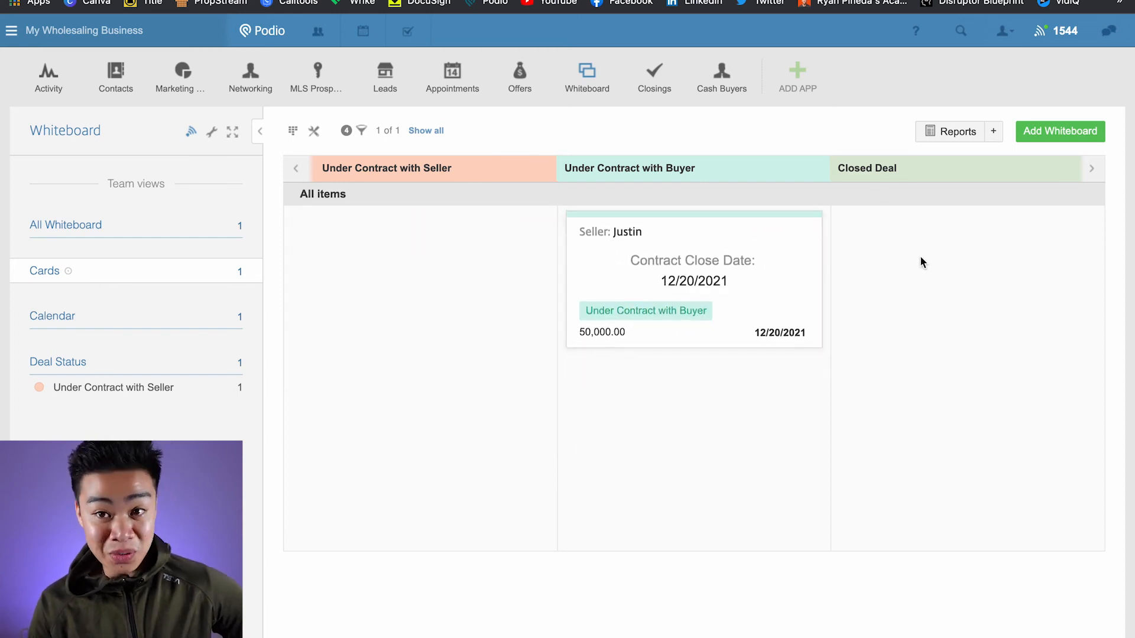
pyautogui.moveTo(711, 255); pyautogui.dragTo(393, 275)
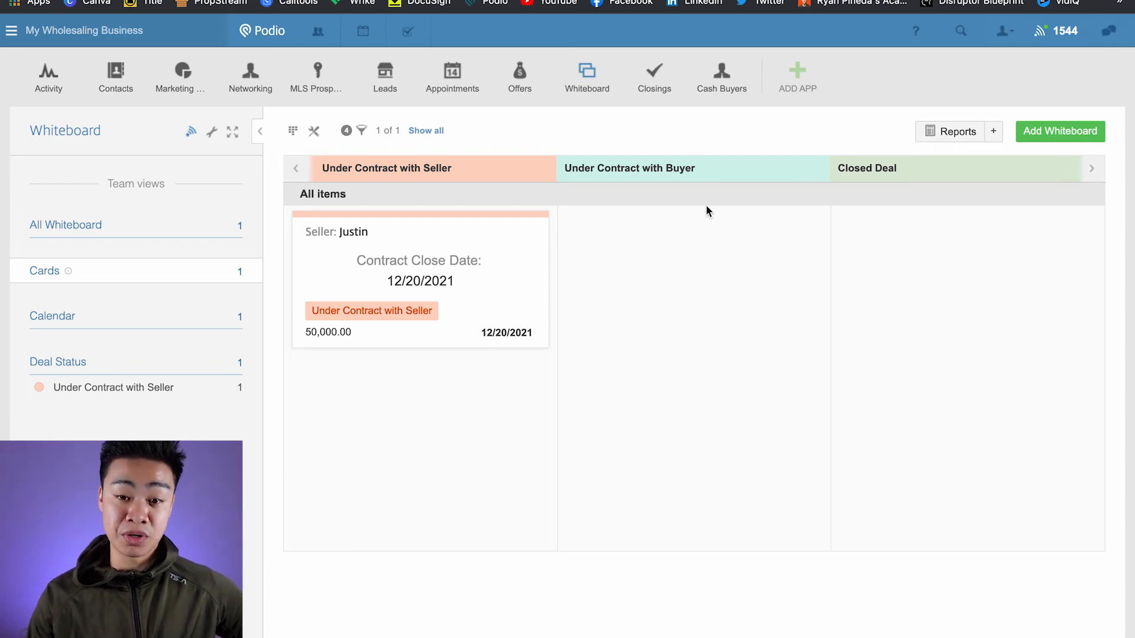
# Start a new item in the Closings app, link the existing seller lead and enter the property's address.
pyautogui.click(650, 85)
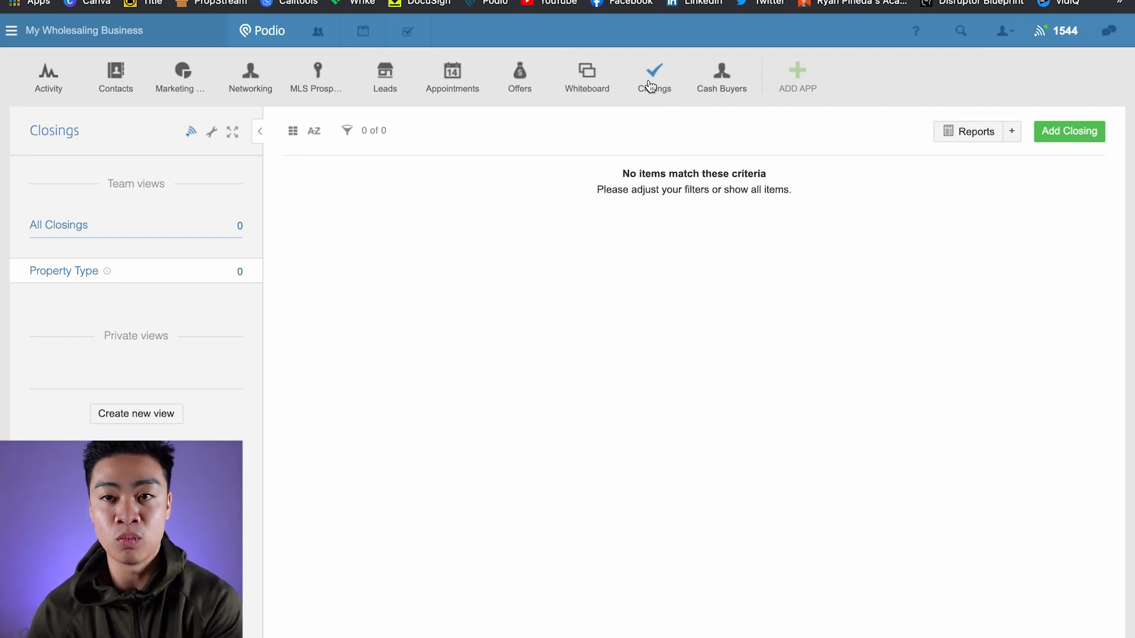
pyautogui.click(1066, 136)
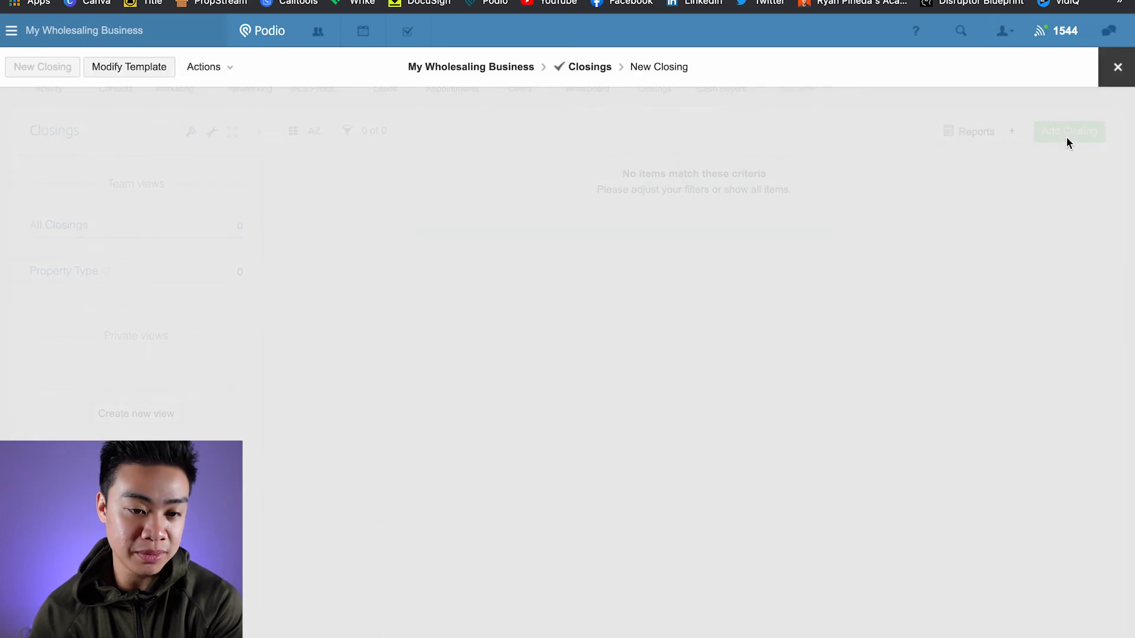
pyautogui.click(372, 183)
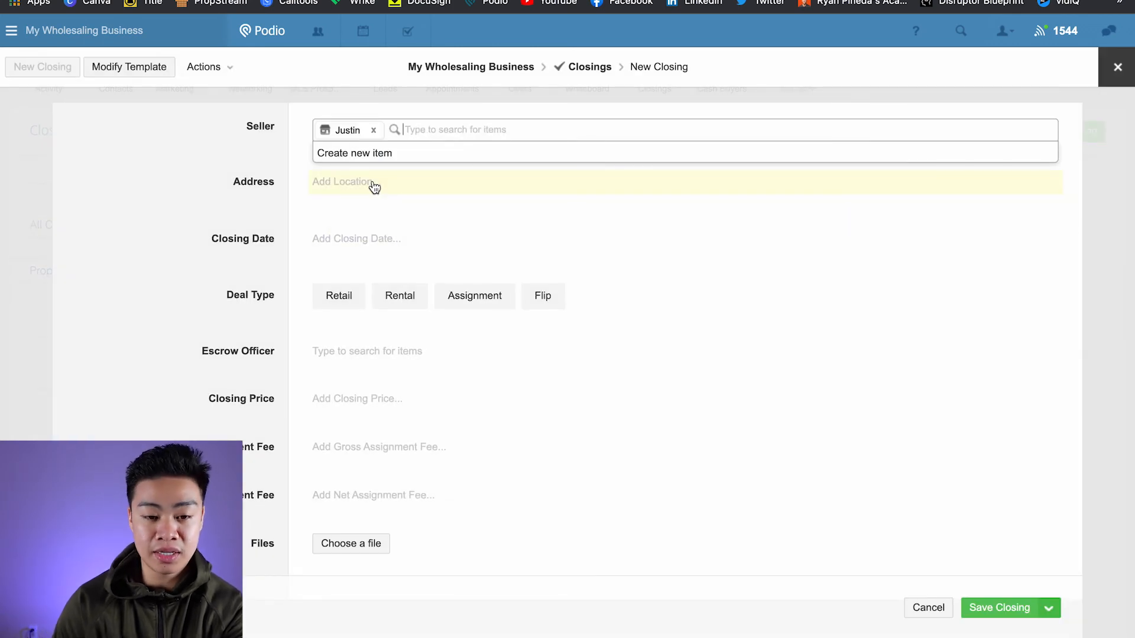
pyautogui.click(392, 294)
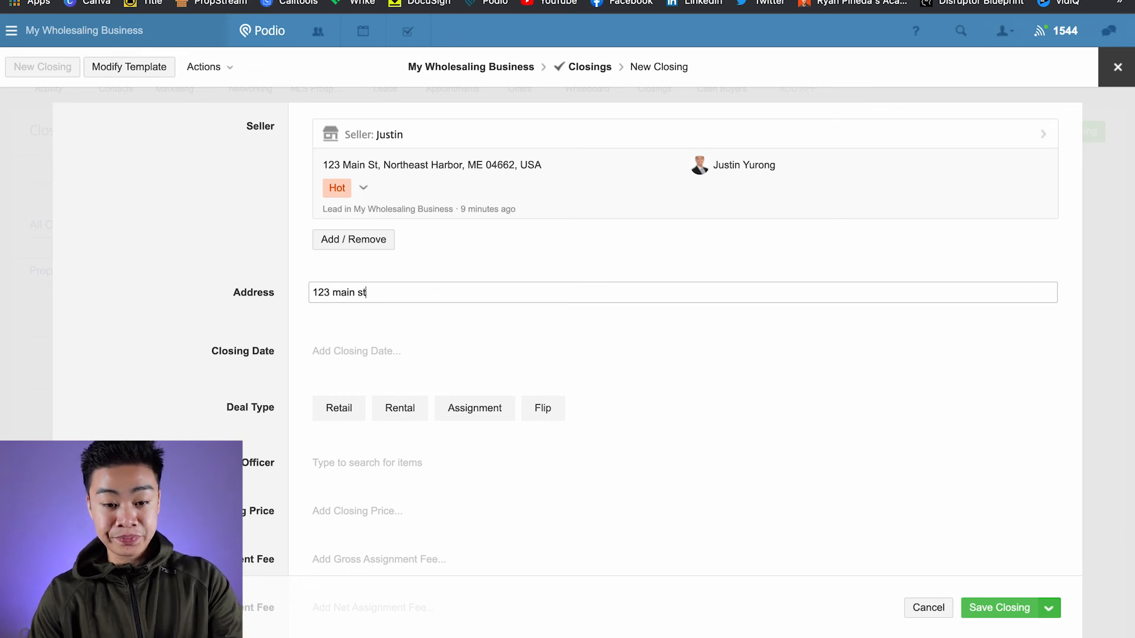
pyautogui.click(176, 237)
# Set the closing's Closing Date to 12/03/2021.
pyautogui.scroll(-6, 176, 237)
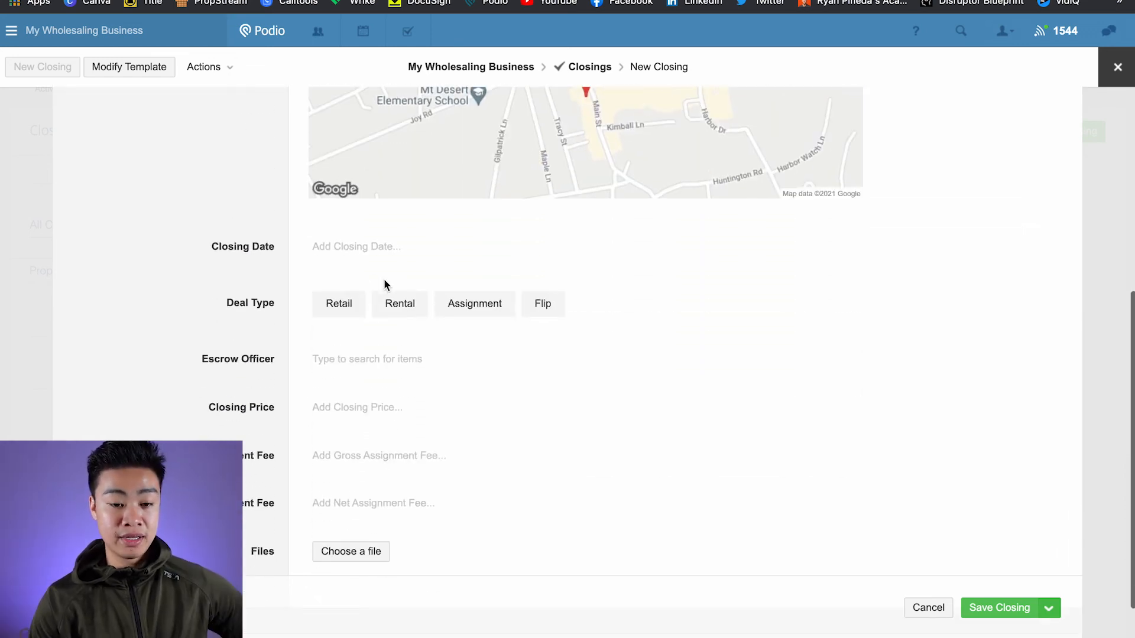
pyautogui.click(368, 243)
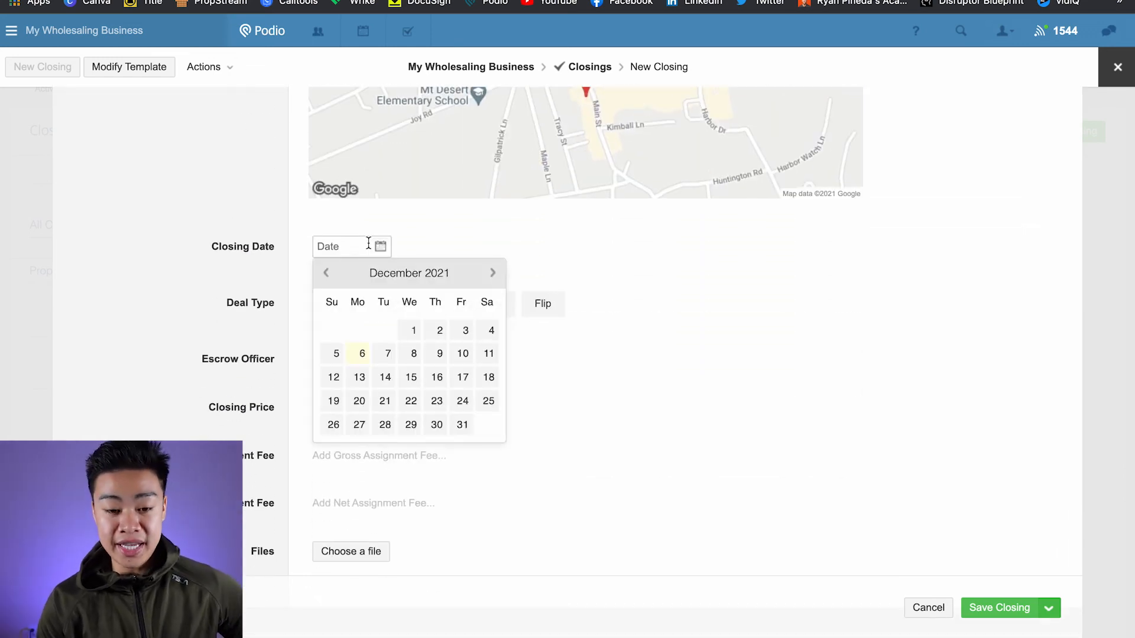
pyautogui.click(337, 353)
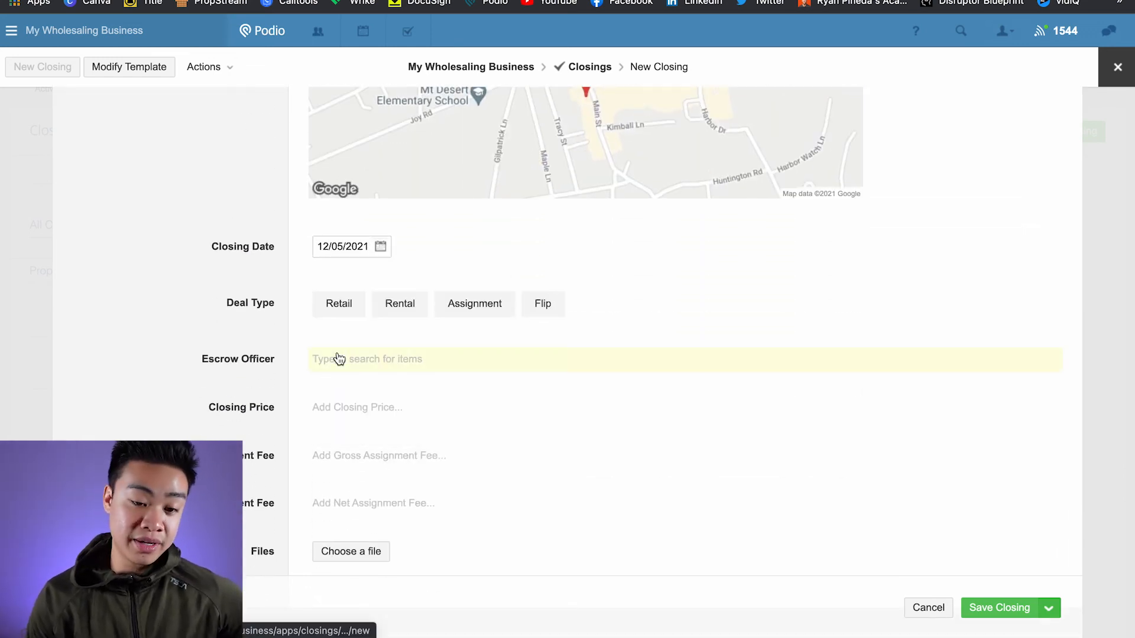
pyautogui.click(347, 236)
pyautogui.click(466, 334)
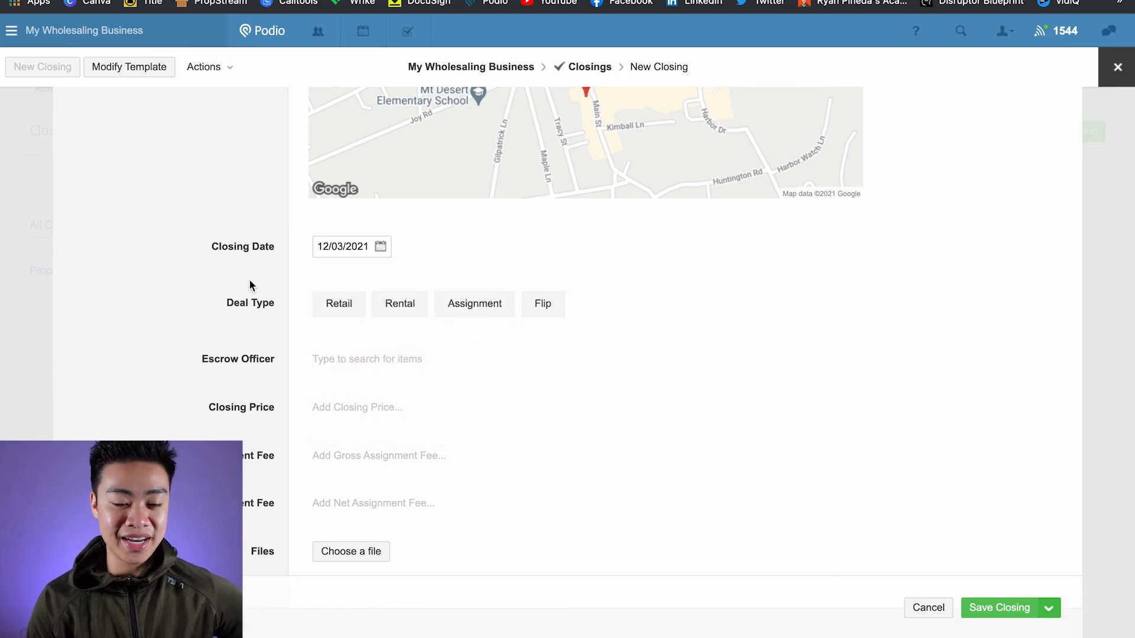
# Set the Deal Type to Flip and link the existing contact as the closing's Escrow Officer.
pyautogui.click(342, 309)
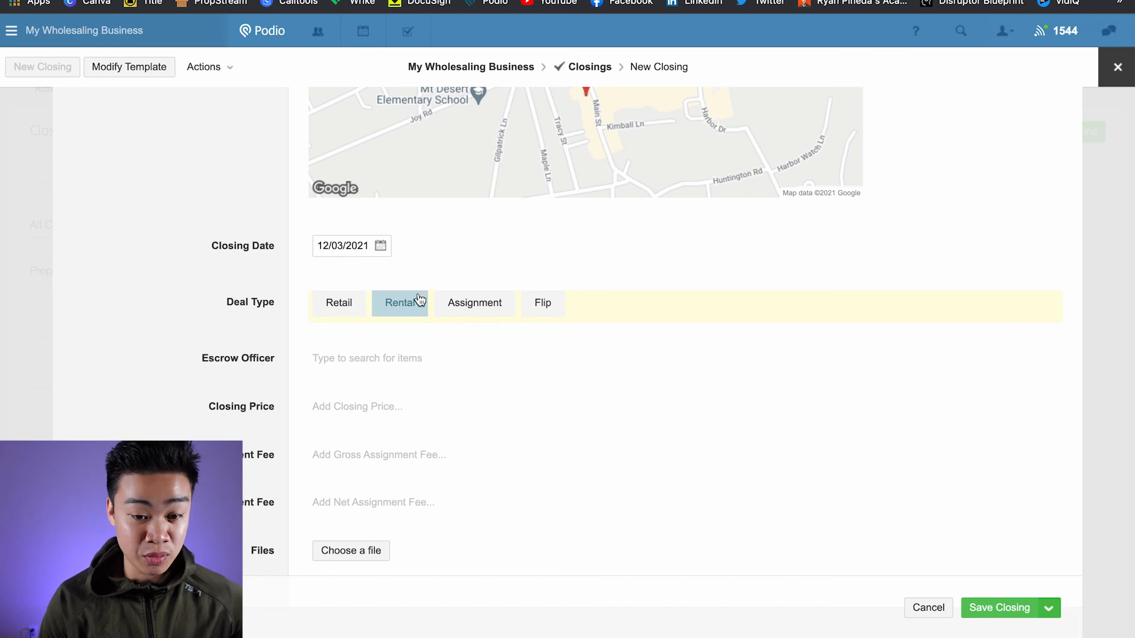
pyautogui.click(527, 315)
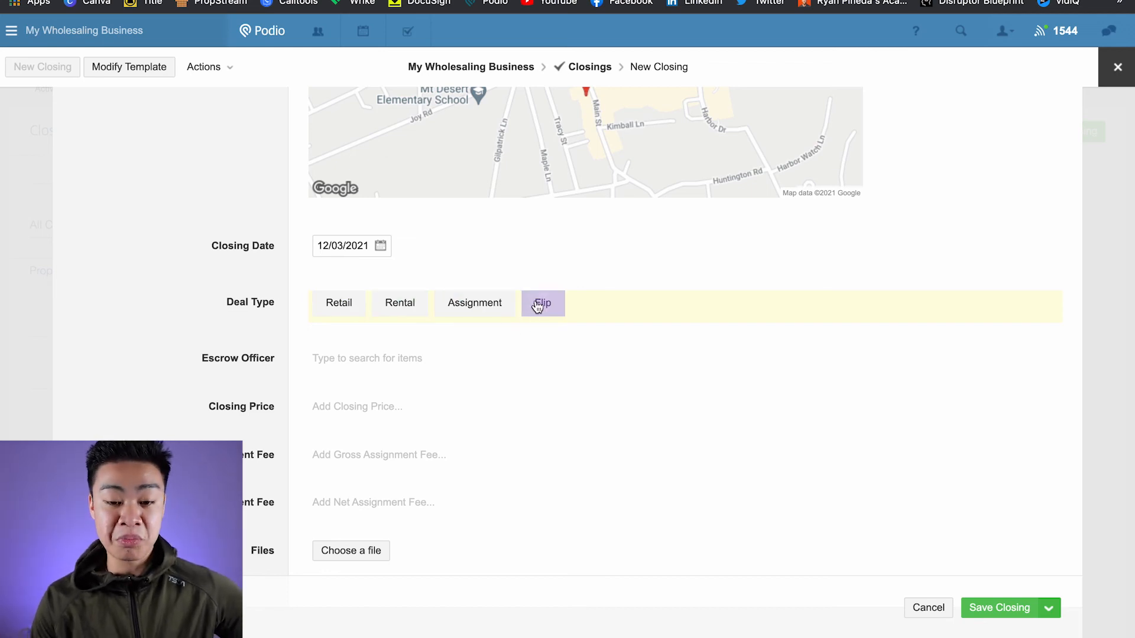
pyautogui.scroll(-1, 249, 319)
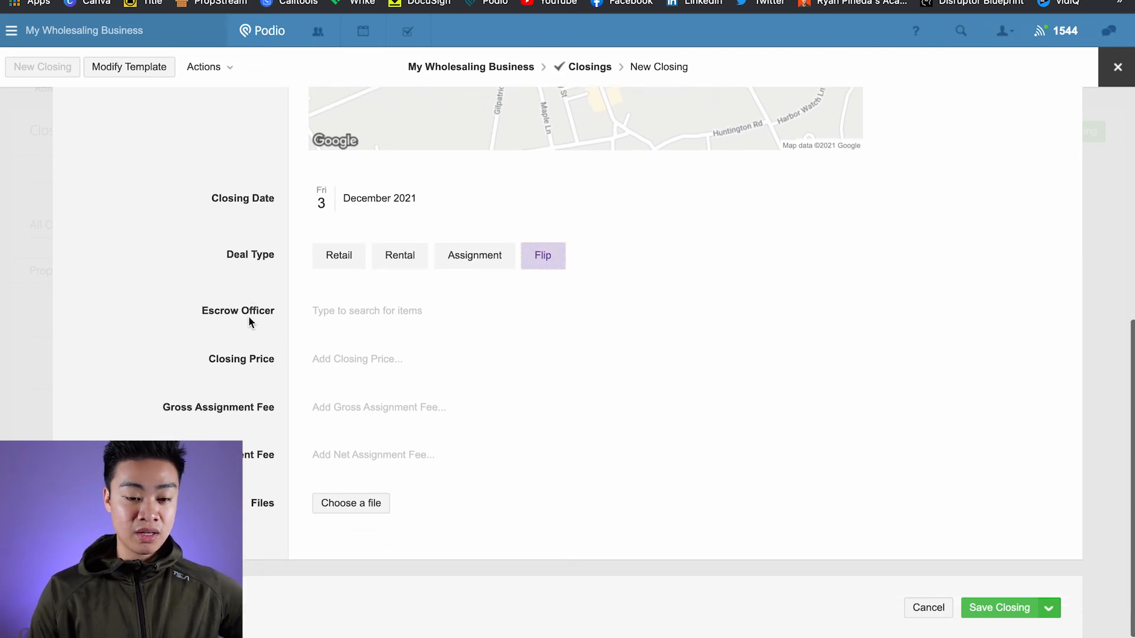
pyautogui.click(361, 315)
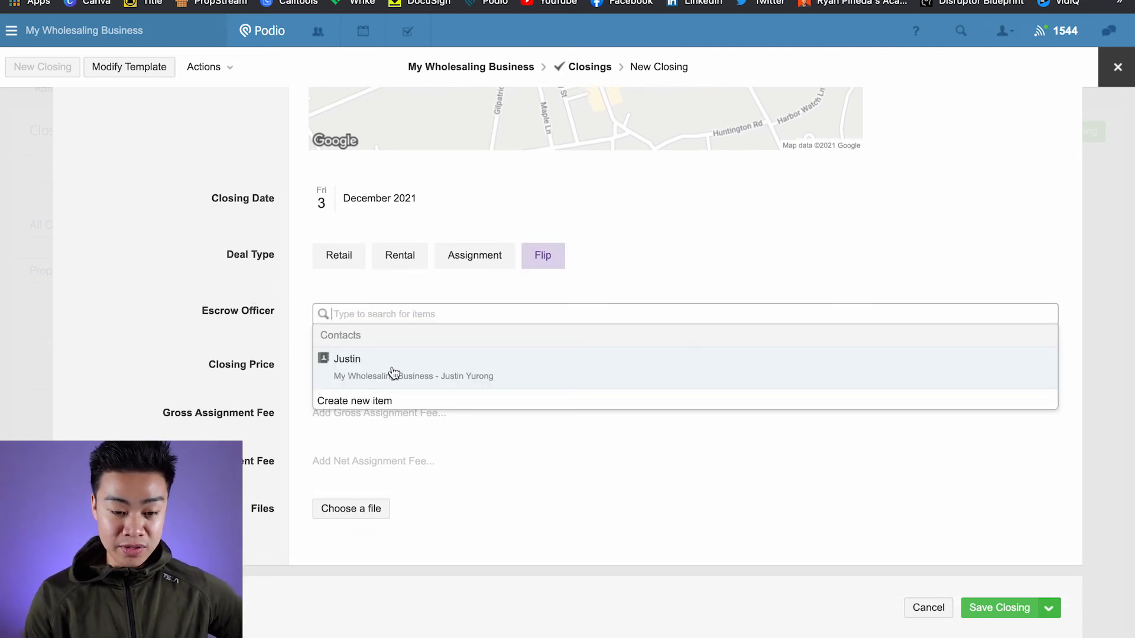
pyautogui.click(393, 374)
pyautogui.scroll(-2, 226, 275)
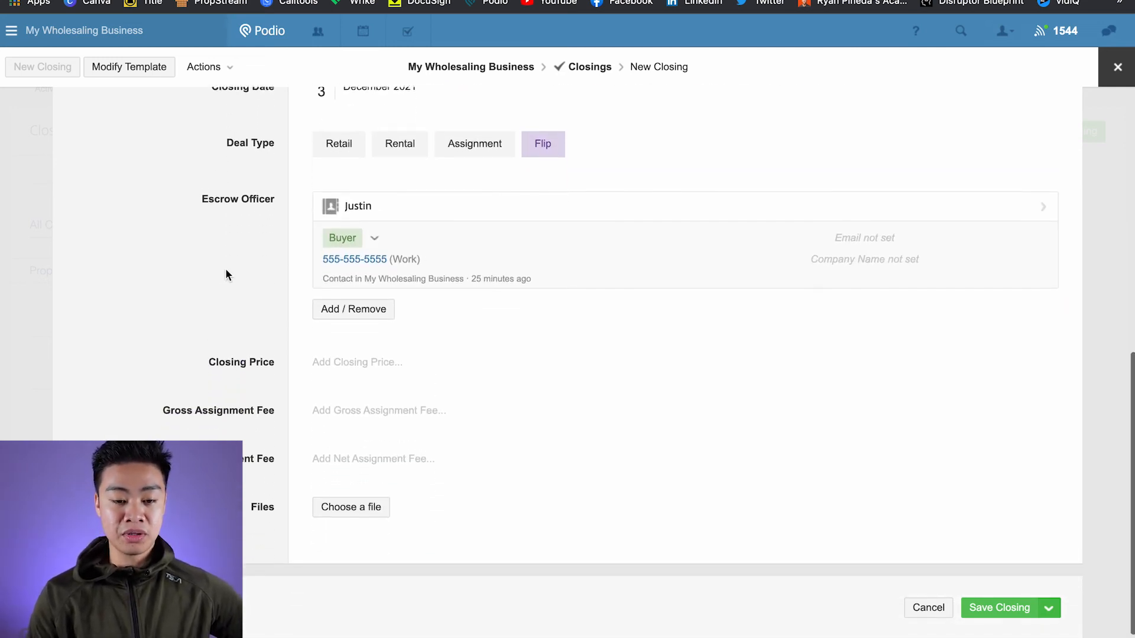
# Set the Closing Price to $100,000.
pyautogui.click(339, 366)
pyautogui.scroll(1, 448, 380)
pyautogui.scroll(-1, 448, 380)
pyautogui.write('100000')
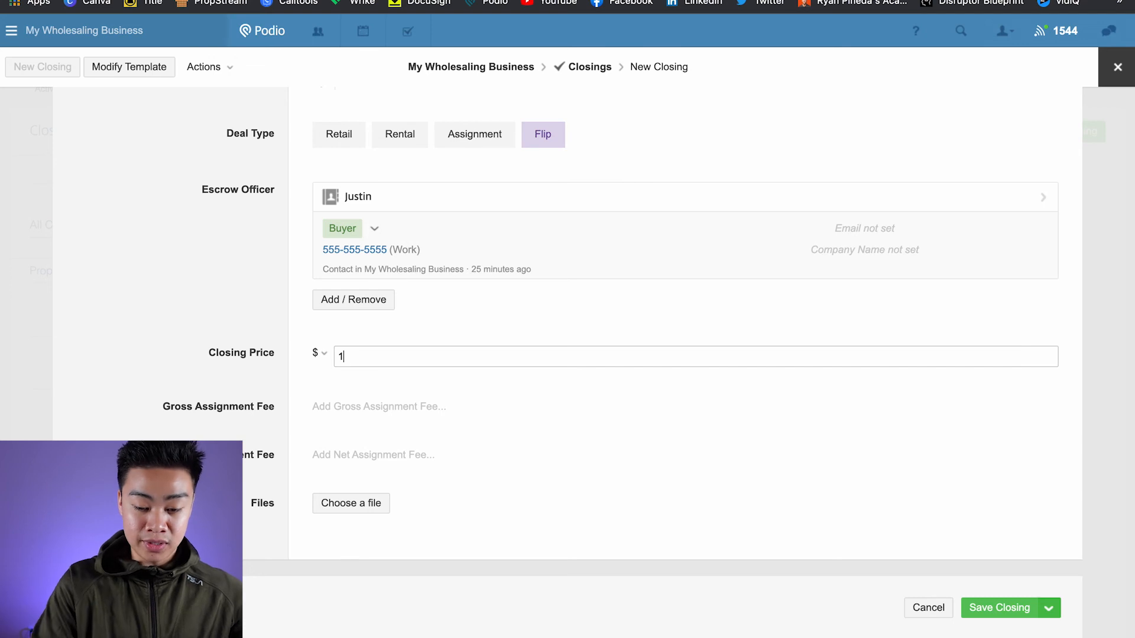
pyautogui.click(251, 384)
# Check the Gross and Net Assignment Fee fields, leave both empty and save the closing.
pyautogui.click(351, 408)
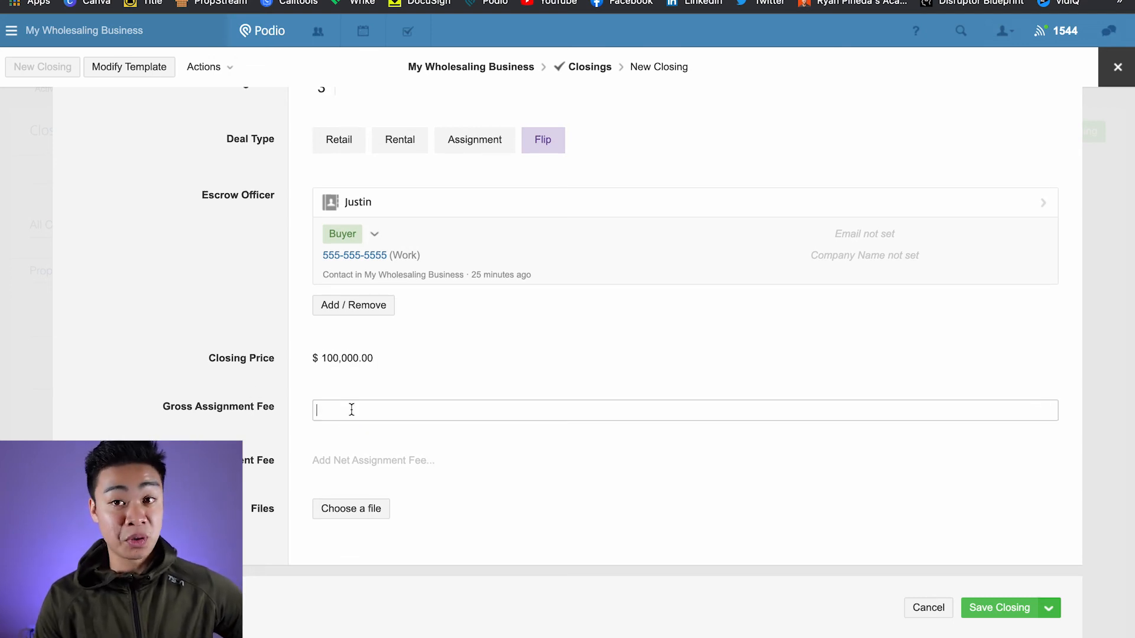
pyautogui.click(219, 418)
pyautogui.click(360, 408)
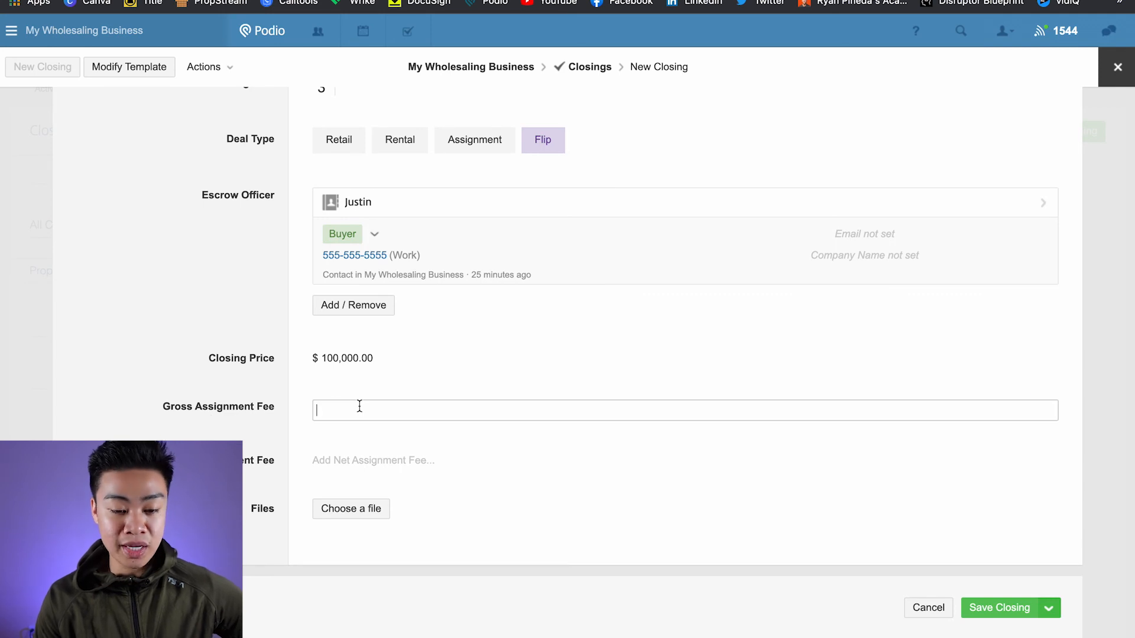
pyautogui.click(381, 470)
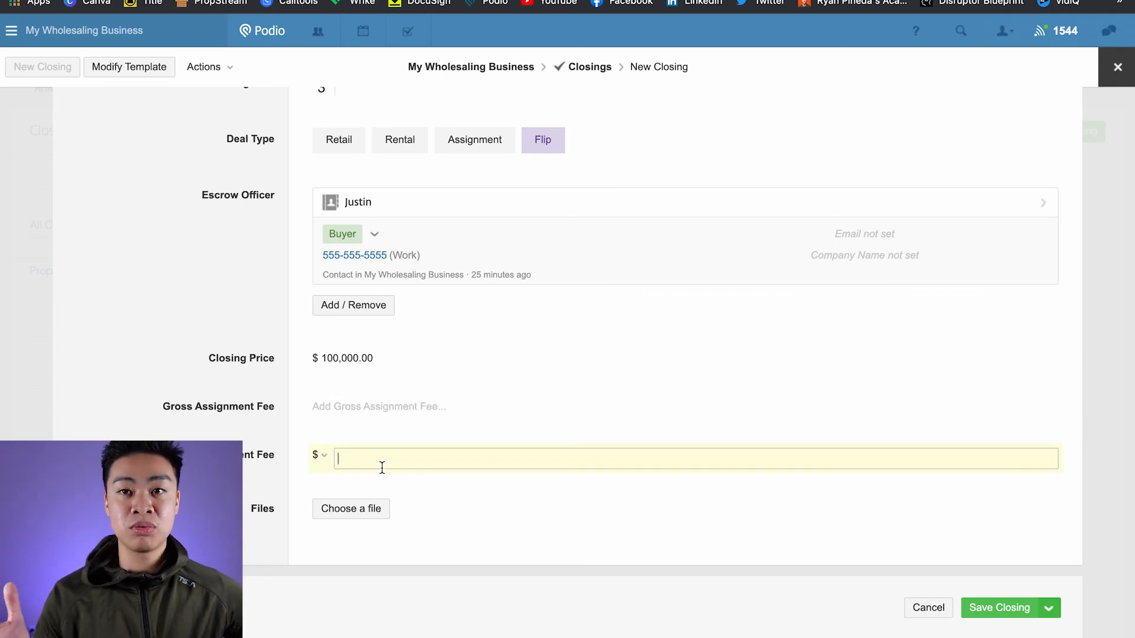
pyautogui.click(998, 609)
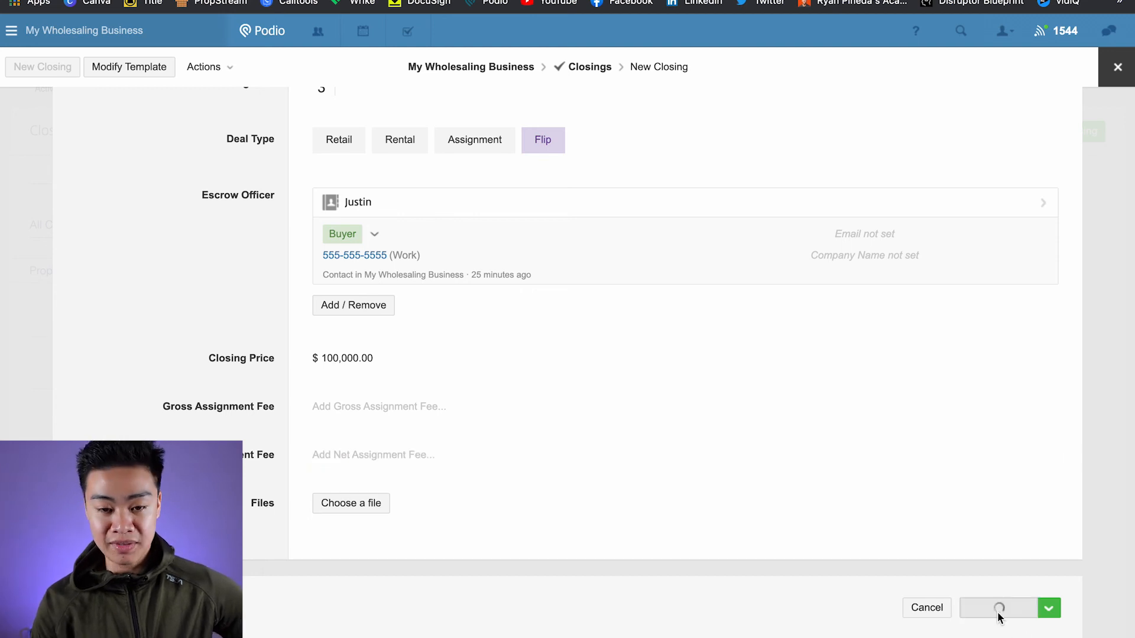
# Review the saved closing's fields and return to the Closings list.
pyautogui.scroll(-4, 672, 284)
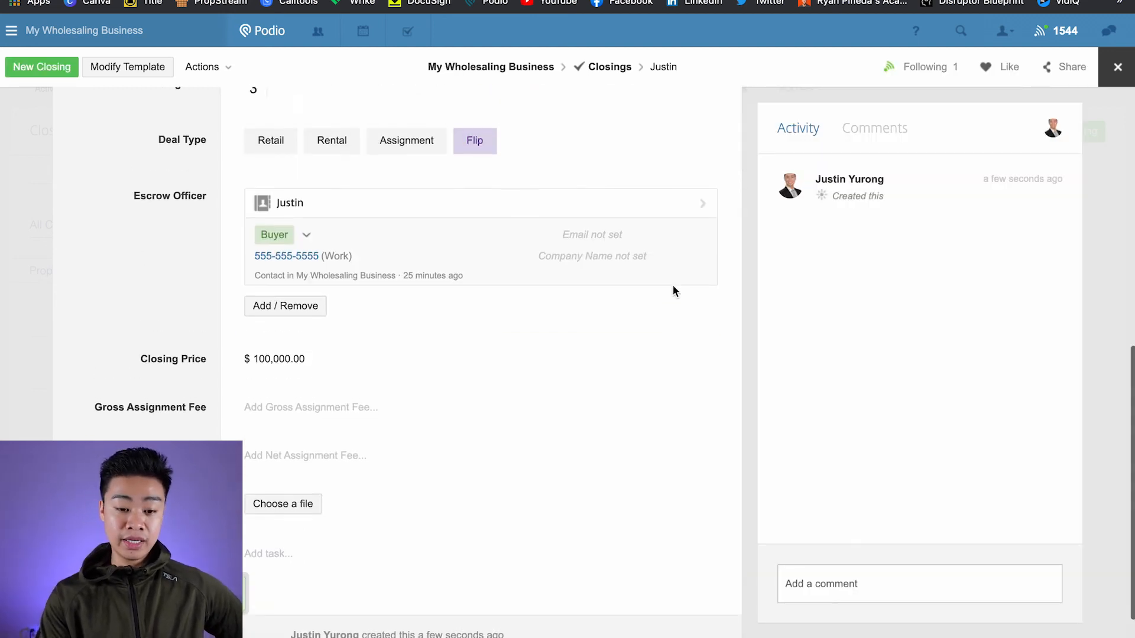
pyautogui.scroll(9, 672, 285)
pyautogui.click(1117, 67)
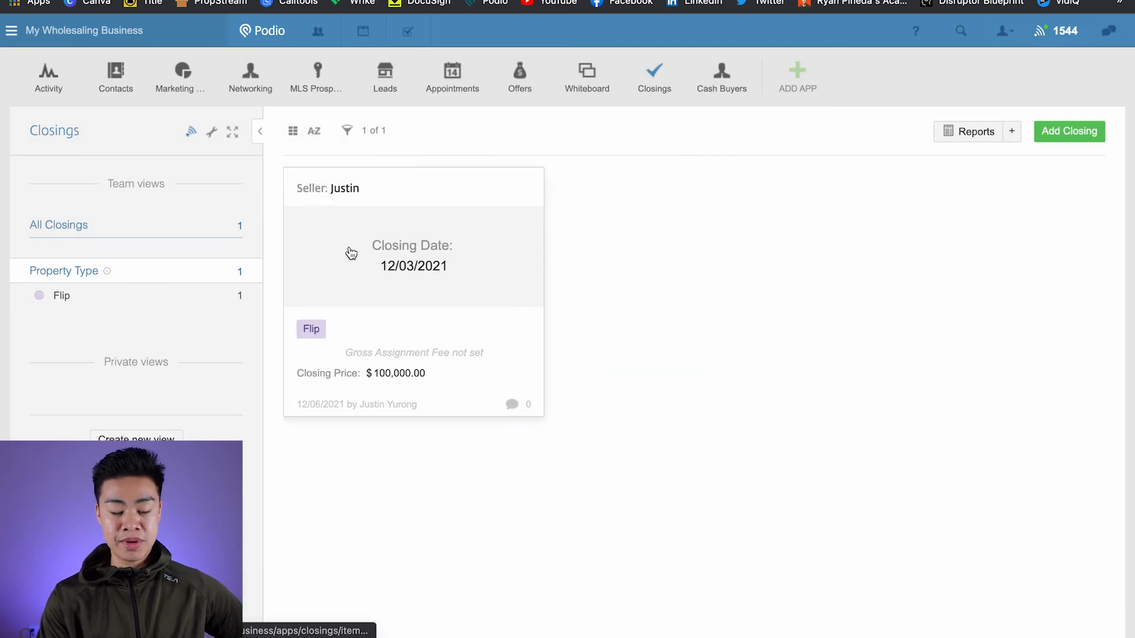
# View the Closings list in the Table, Card, Activity and Badge layouts.
pyautogui.click(293, 131)
pyautogui.click(349, 195)
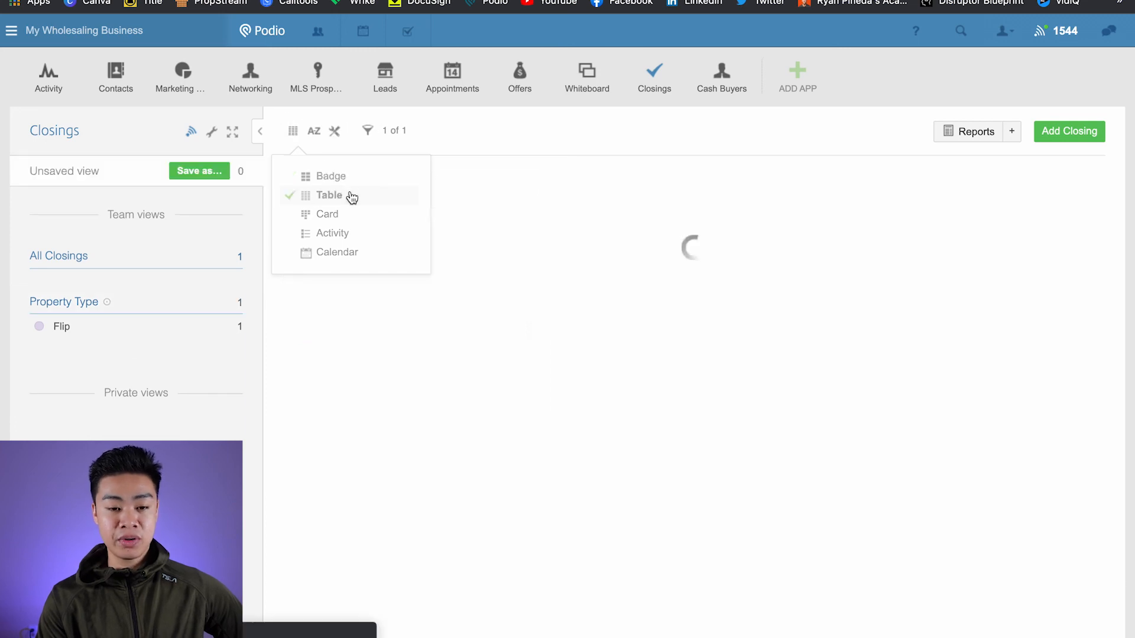
pyautogui.click(290, 133)
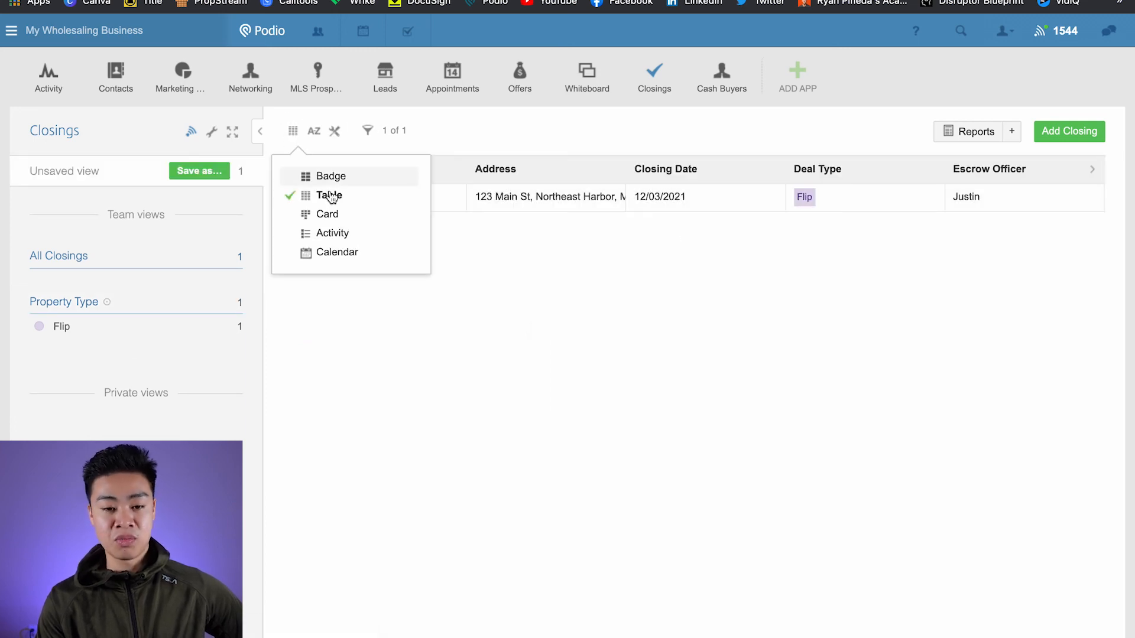
pyautogui.click(333, 216)
pyautogui.click(293, 131)
pyautogui.click(330, 234)
pyautogui.click(293, 131)
pyautogui.click(329, 175)
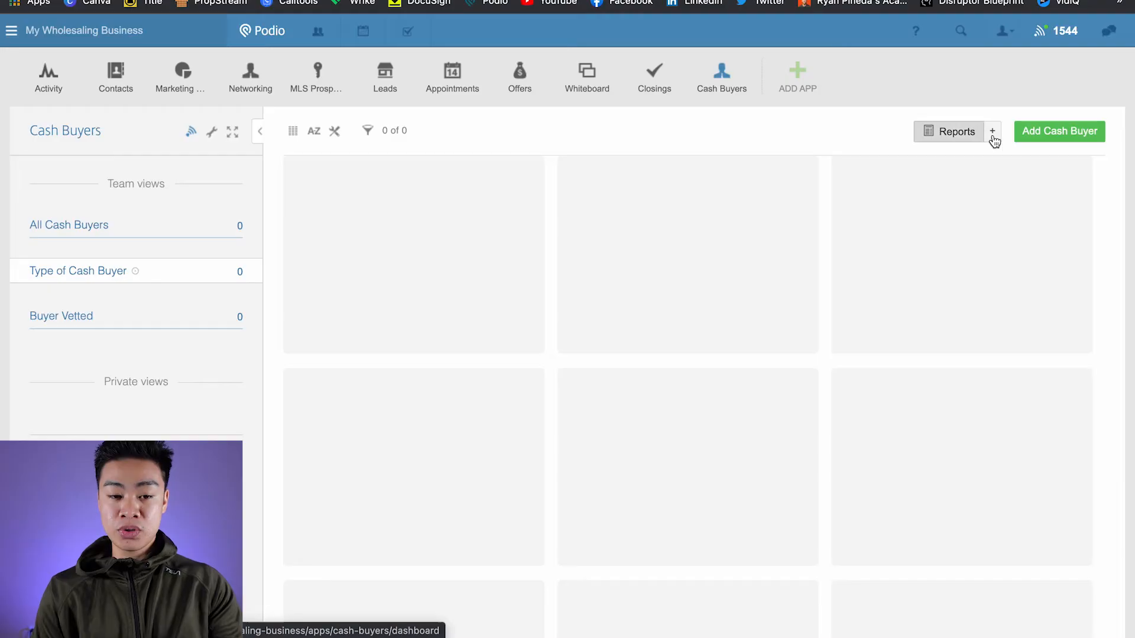
# Start a new item in the Cash Buyers app, link the existing contact as Cash Buyer and check the Phone and Email fields.
pyautogui.click(1070, 132)
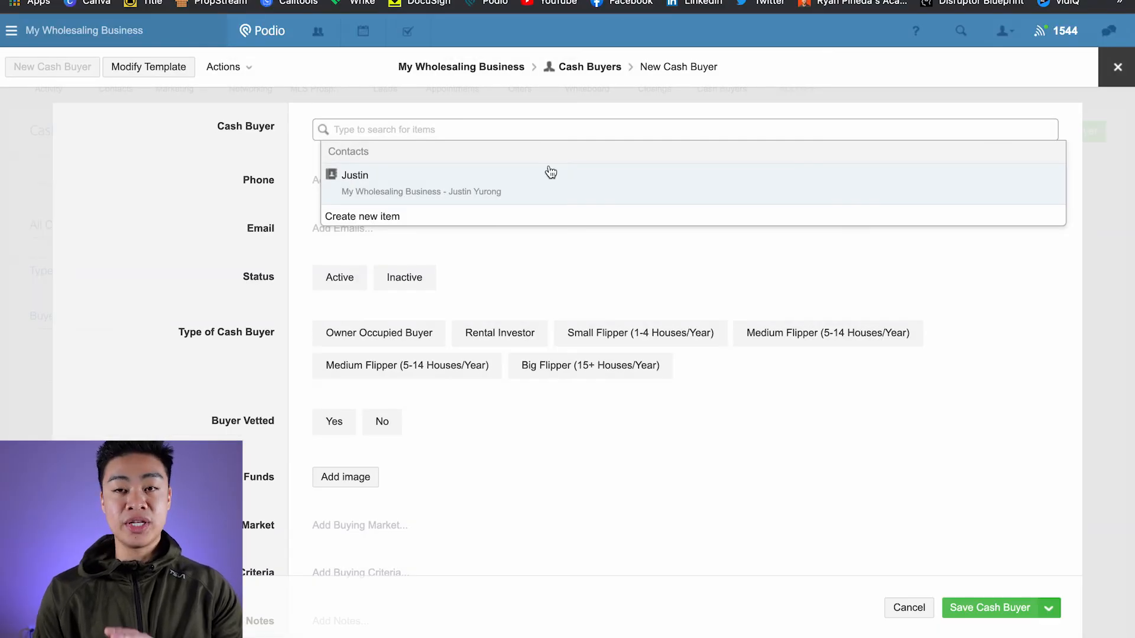
pyautogui.click(383, 177)
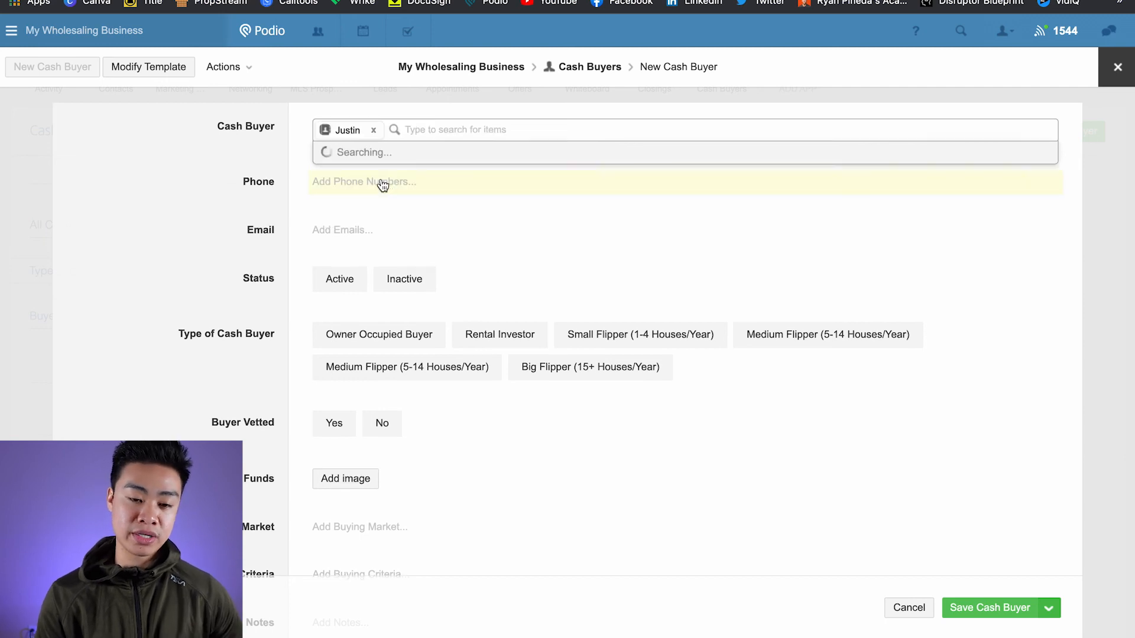
pyautogui.scroll(-2, 381, 198)
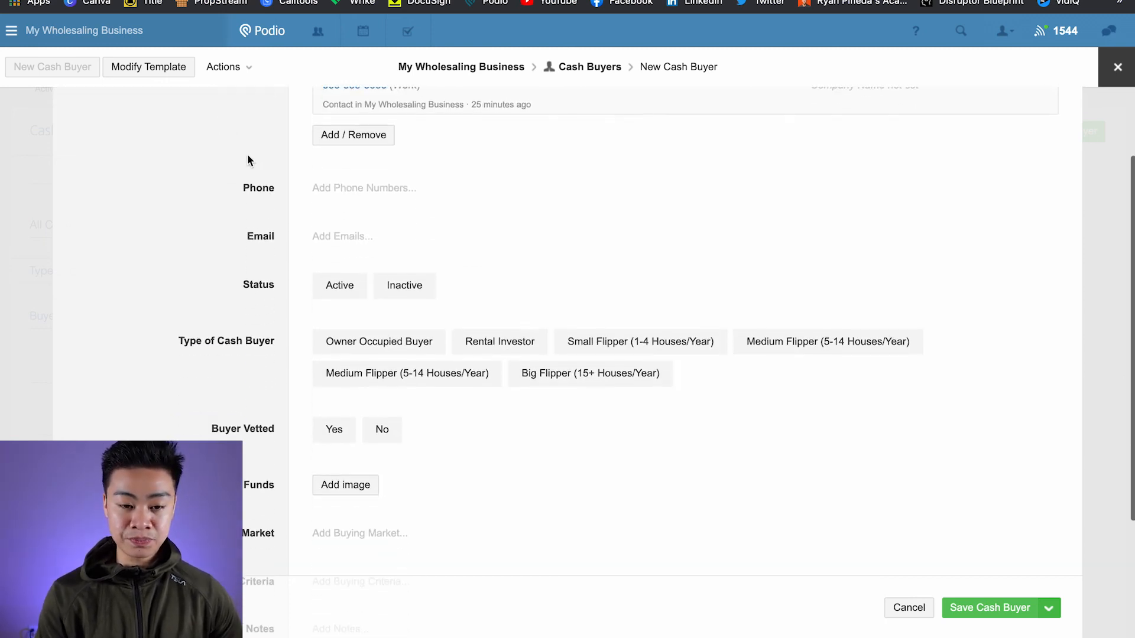
pyautogui.click(381, 198)
pyautogui.click(380, 270)
# Set the cash buyer's Status to Active and the Type of Cash Buyer to Small Flipper (1-4 Houses/Year).
pyautogui.scroll(-1, 376, 278)
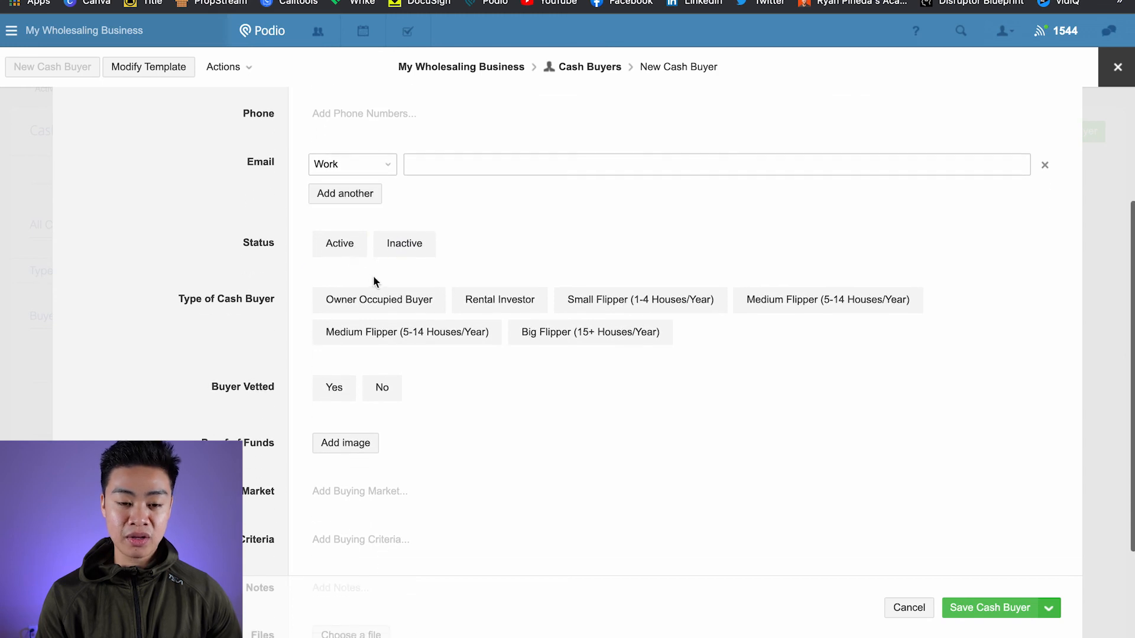
pyautogui.click(343, 243)
pyautogui.click(345, 249)
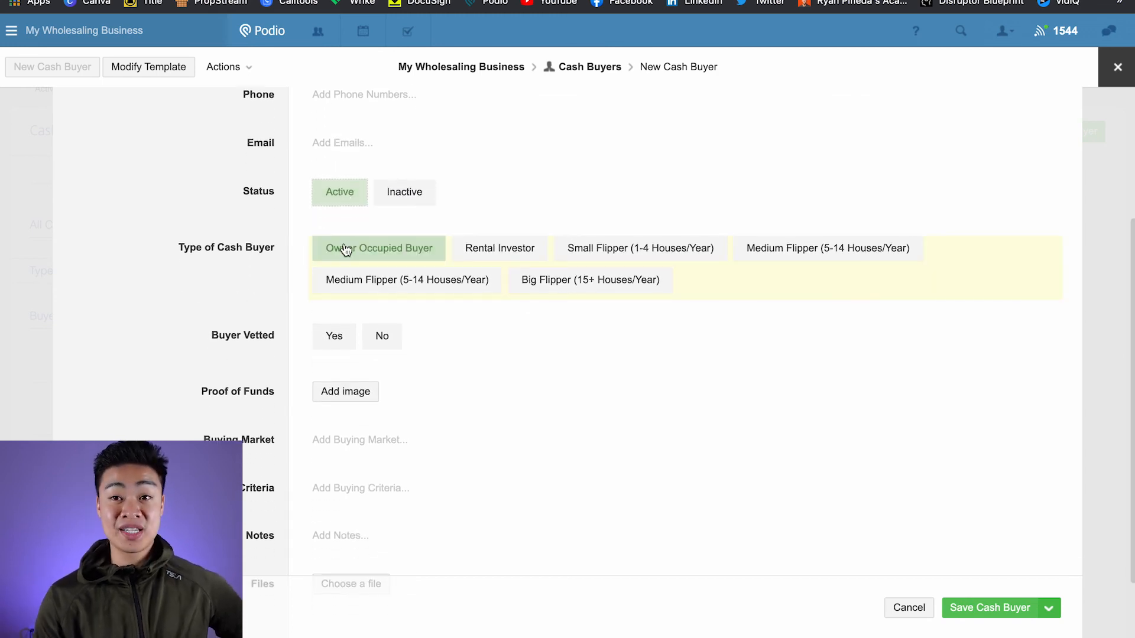
pyautogui.click(344, 248)
pyautogui.click(499, 248)
pyautogui.click(529, 288)
pyautogui.click(658, 258)
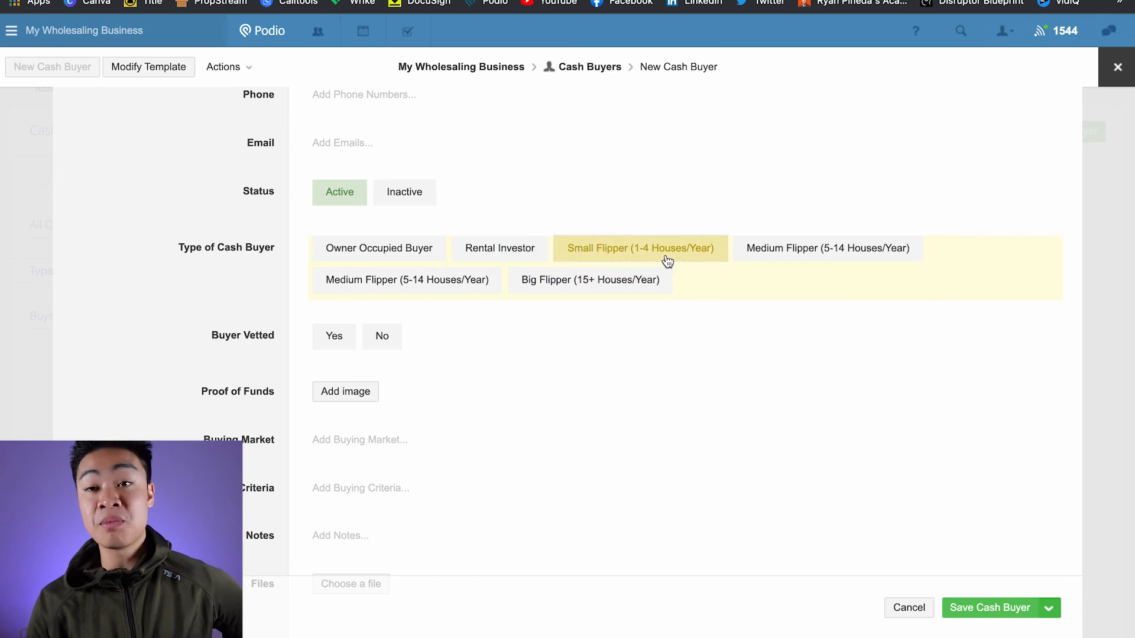
# Compare the Buyer Vetted options and mark the buyer as vetted with Yes.
pyautogui.scroll(-2, 667, 261)
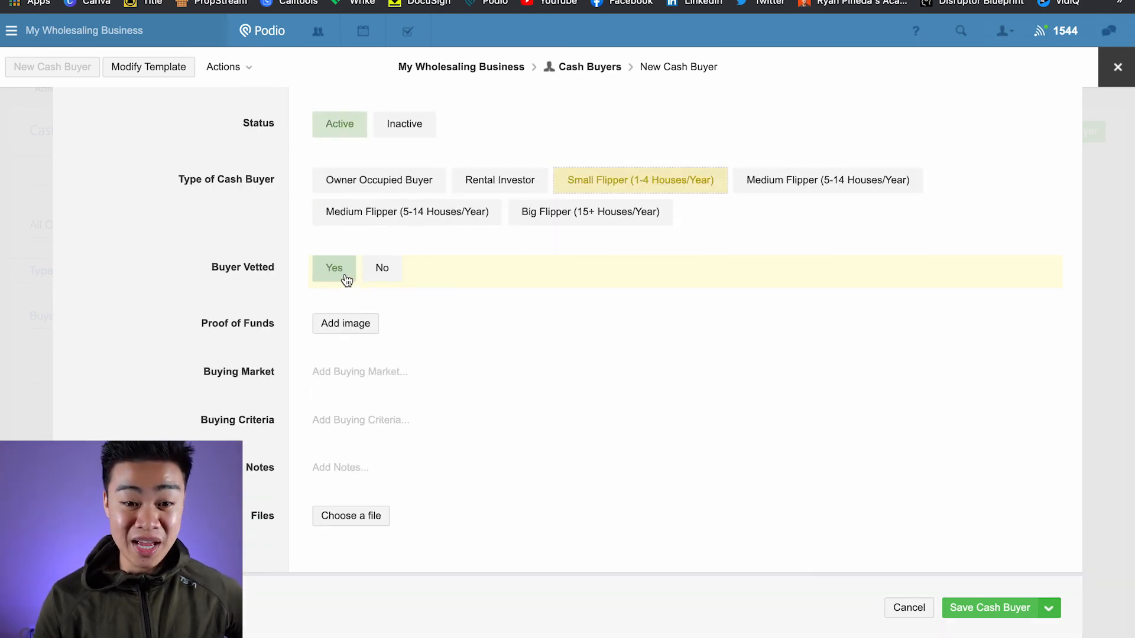
pyautogui.click(382, 269)
pyautogui.click(335, 269)
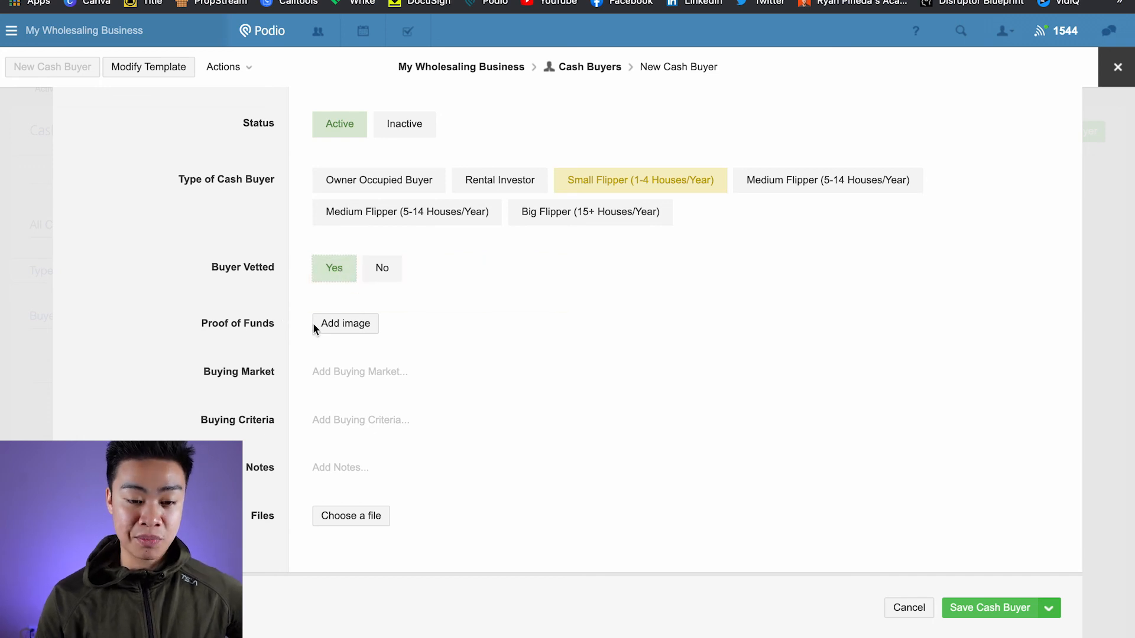
# Examine the Proof of Funds, Buying Market, Buying Criteria and Notes fields of the cash buyer form.
pyautogui.scroll(-1, 339, 331)
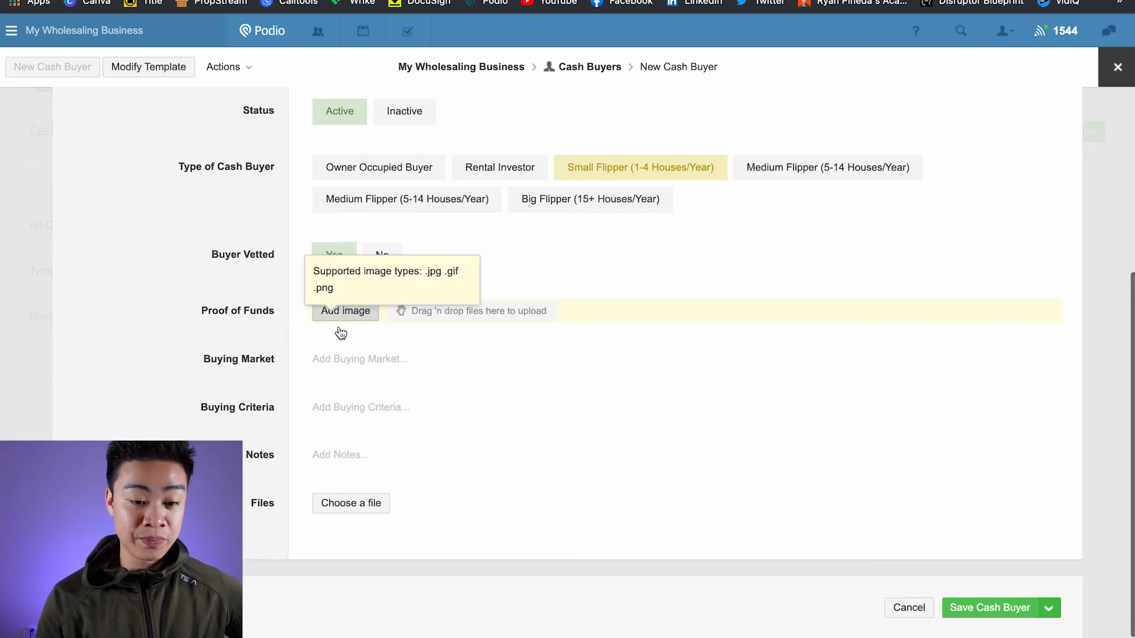
pyautogui.click(357, 365)
pyautogui.click(248, 399)
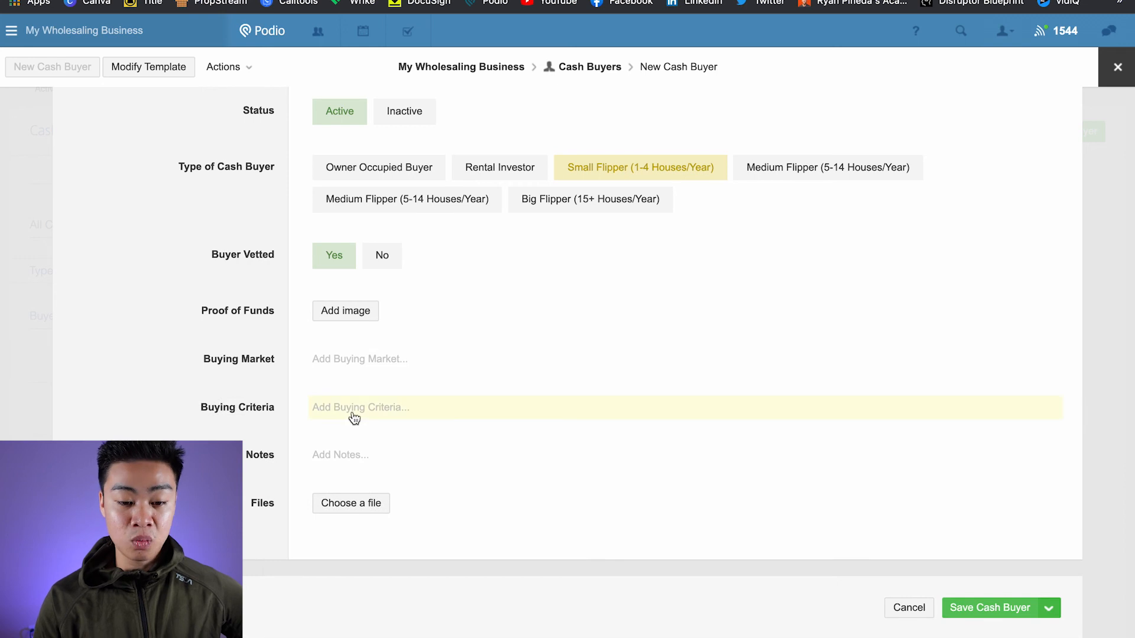
pyautogui.click(384, 408)
pyautogui.click(239, 424)
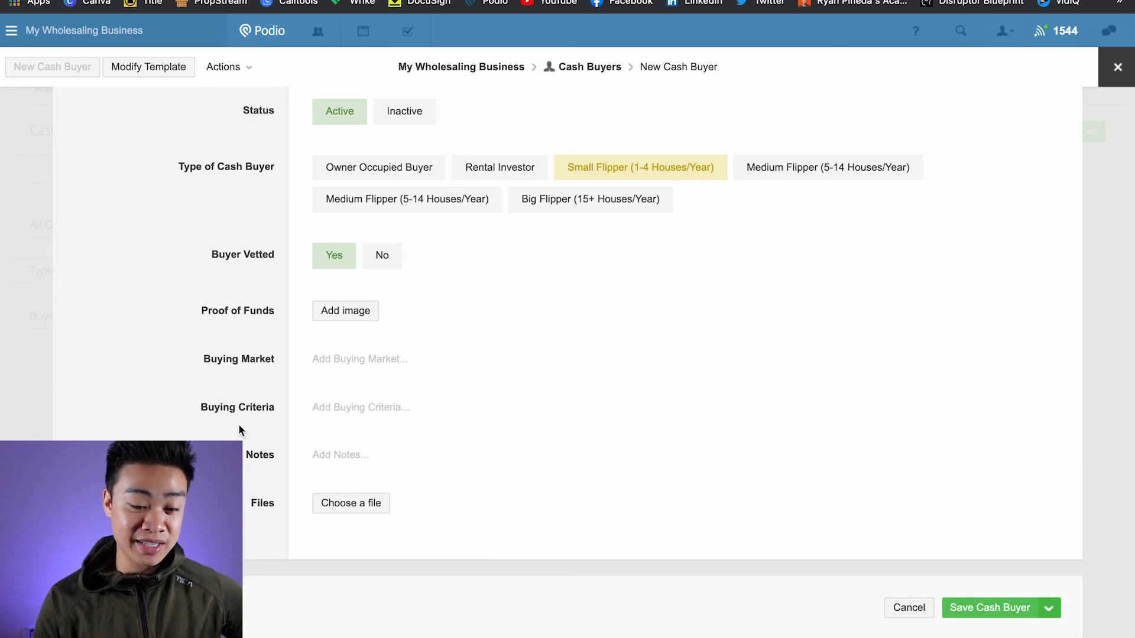
pyautogui.click(369, 456)
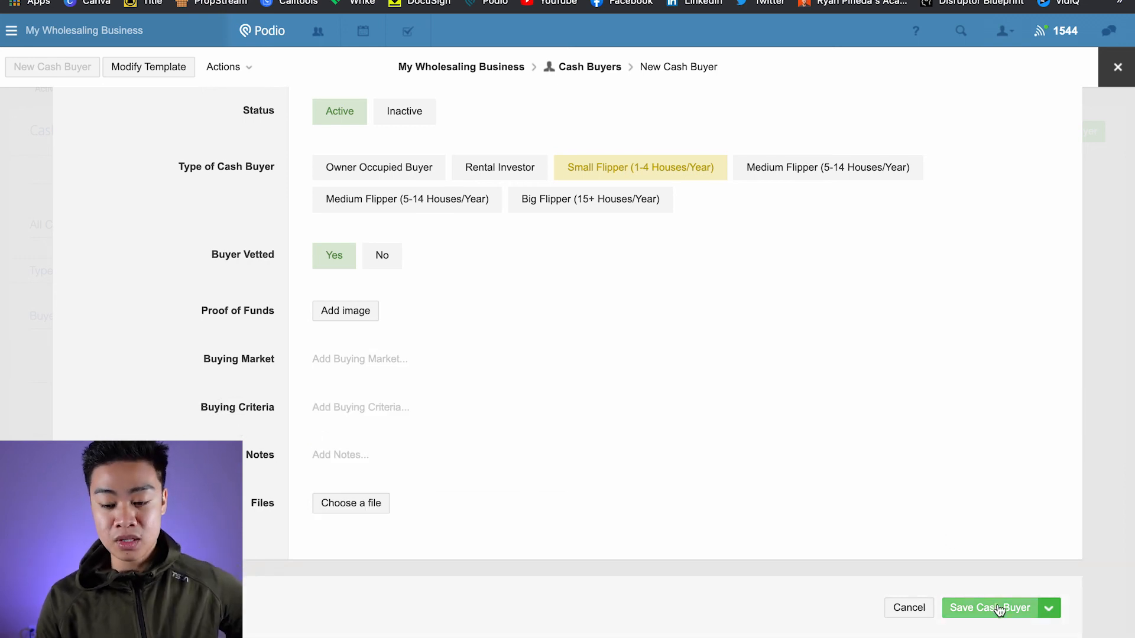
# Save the new cash buyer, reopen its record from the Cash Buyers list to review it, and close it.
pyautogui.click(998, 606)
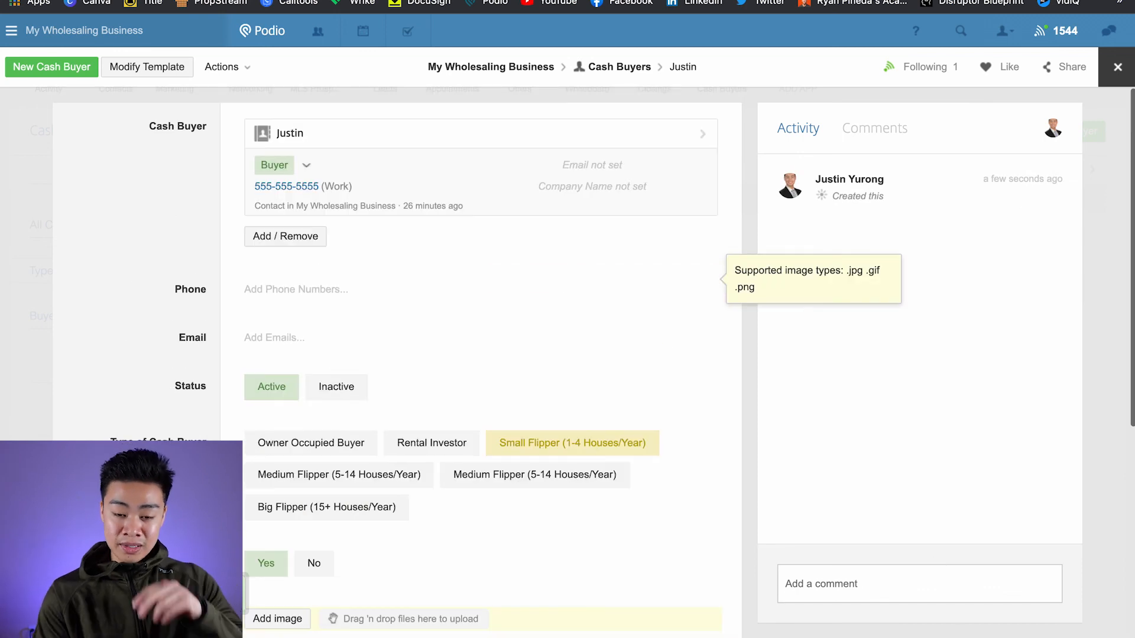
pyautogui.click(1114, 70)
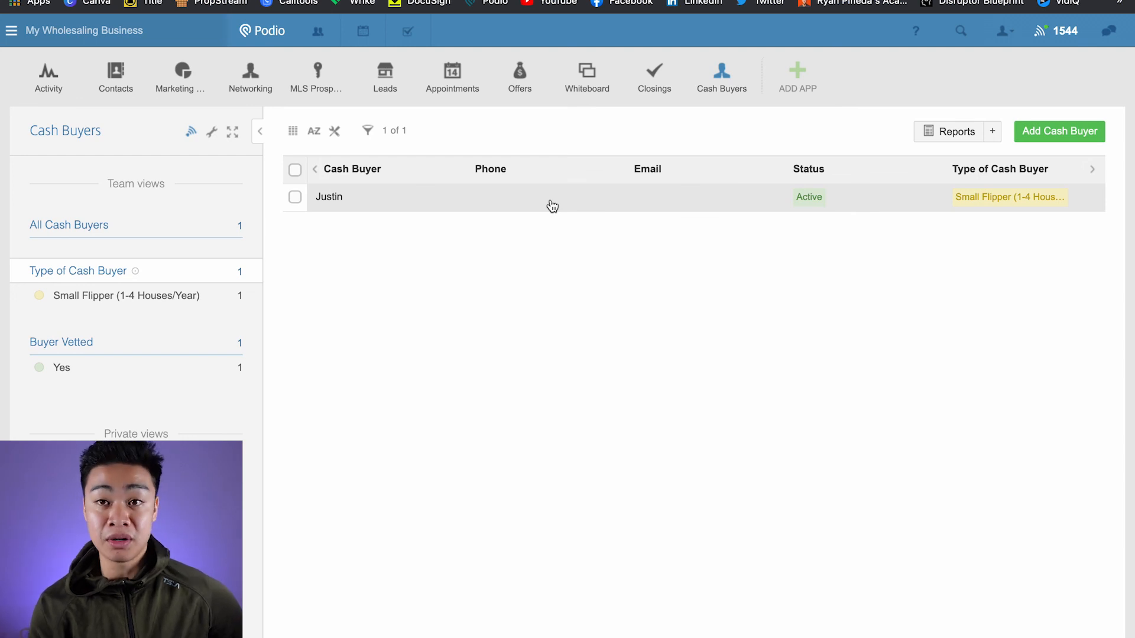
pyautogui.click(521, 201)
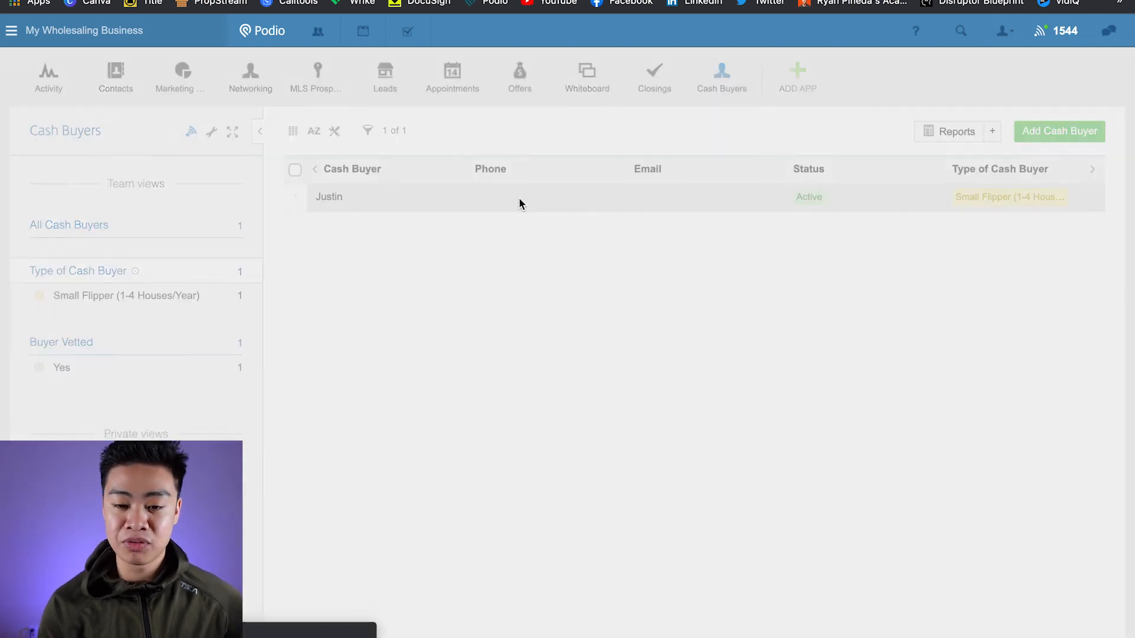
pyautogui.scroll(-5, 519, 201)
pyautogui.click(1117, 67)
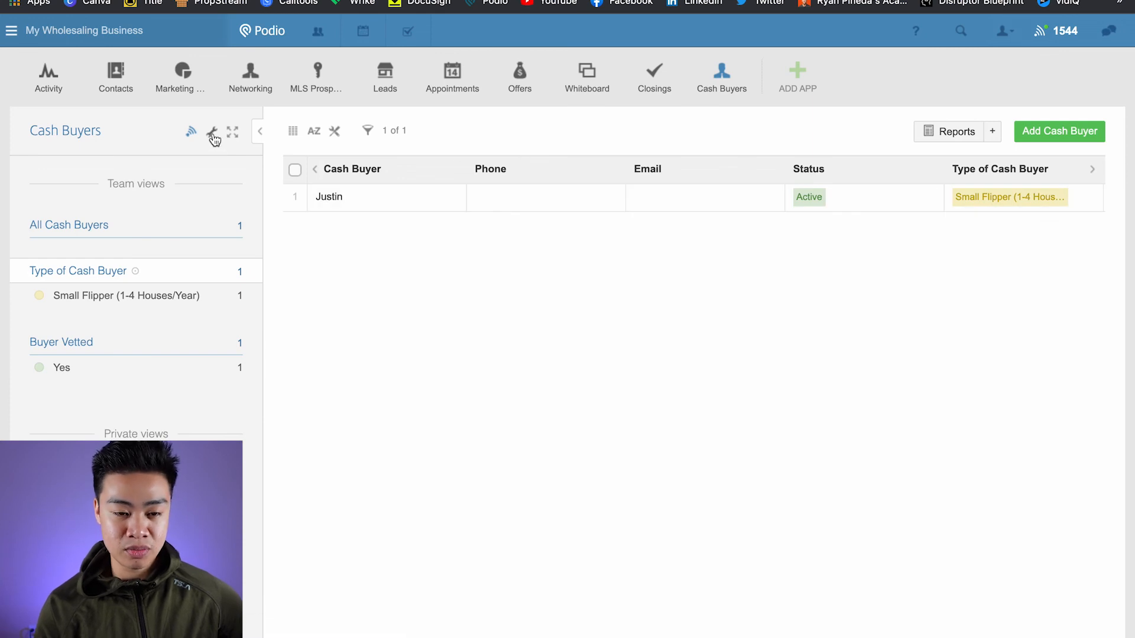
# Check the Cash Buyers app's data options, including Excel Export, and return to the workspace's Activity page.
pyautogui.click(213, 135)
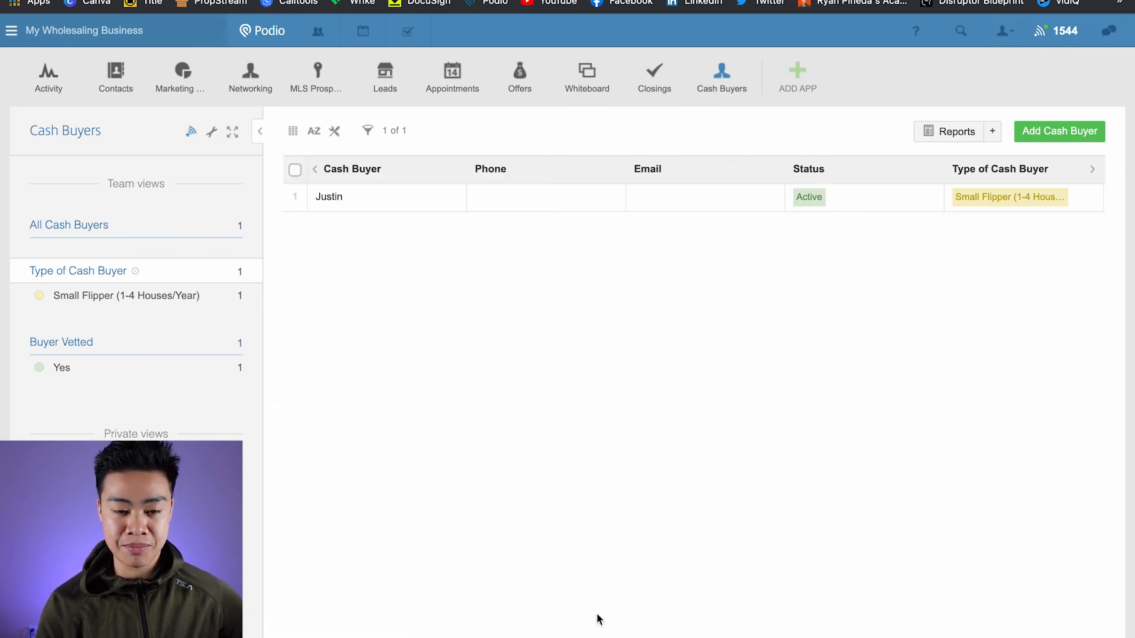
pyautogui.click(214, 134)
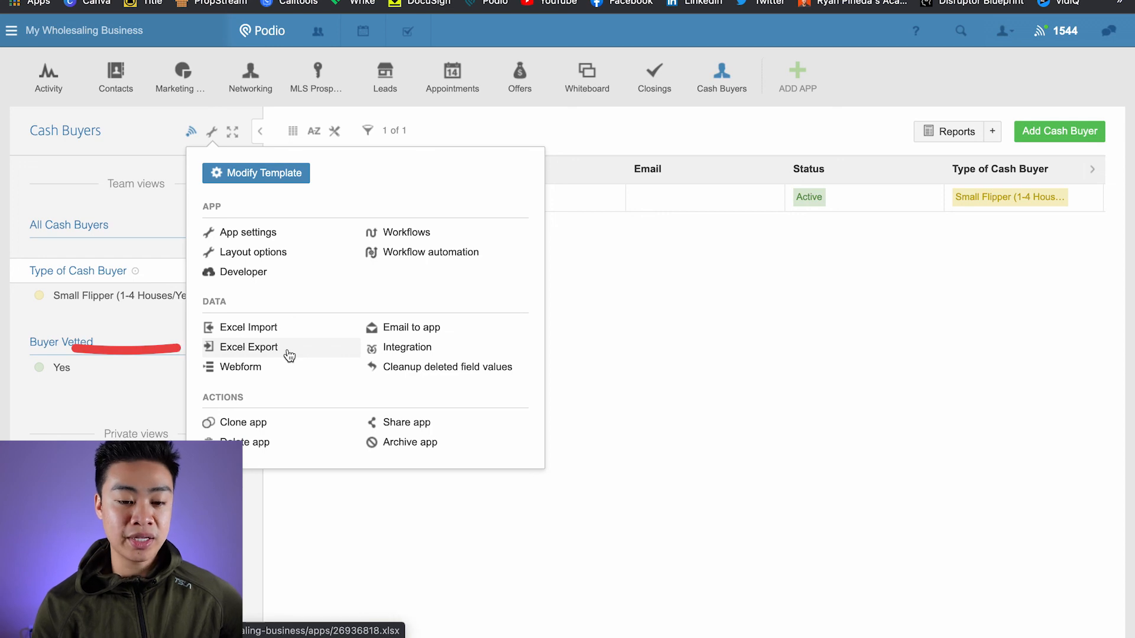
pyautogui.click(693, 235)
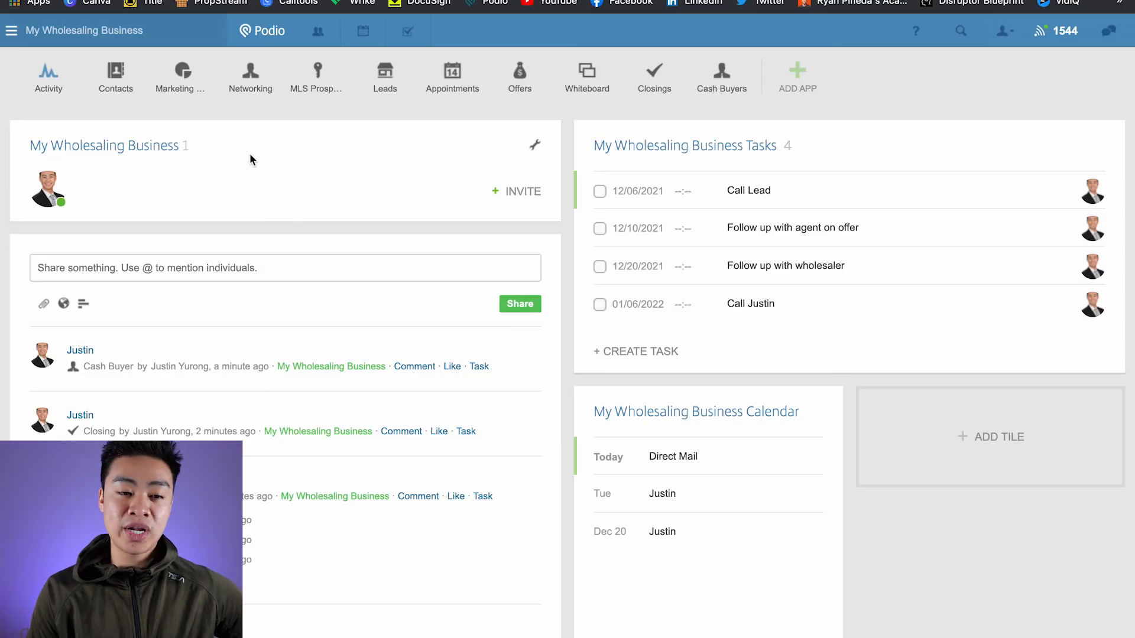
pyautogui.click(48, 79)
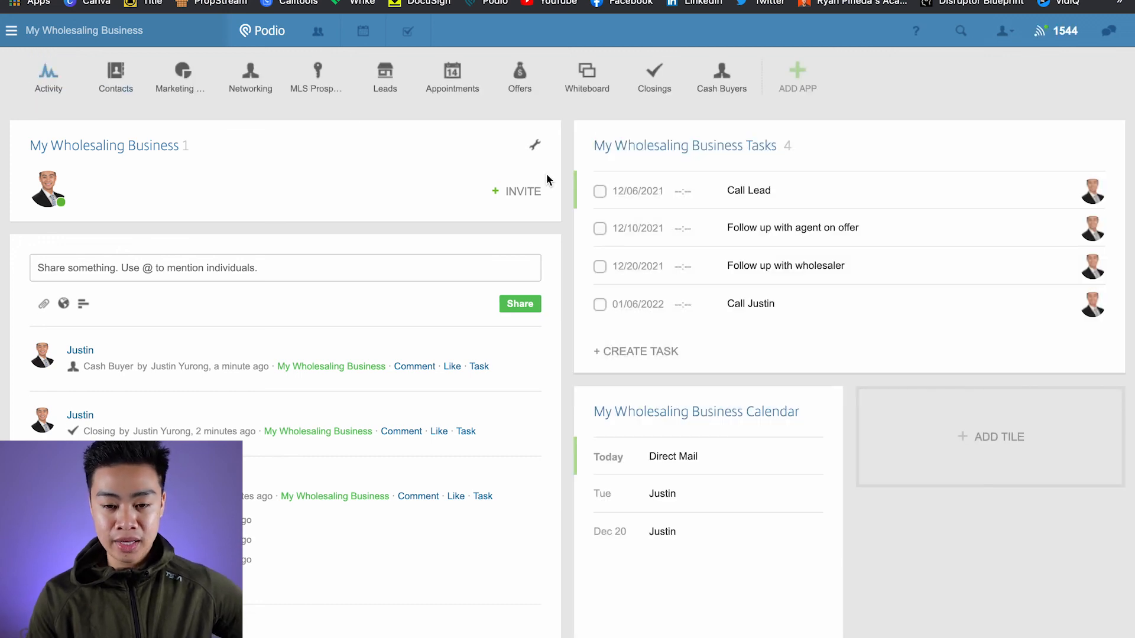